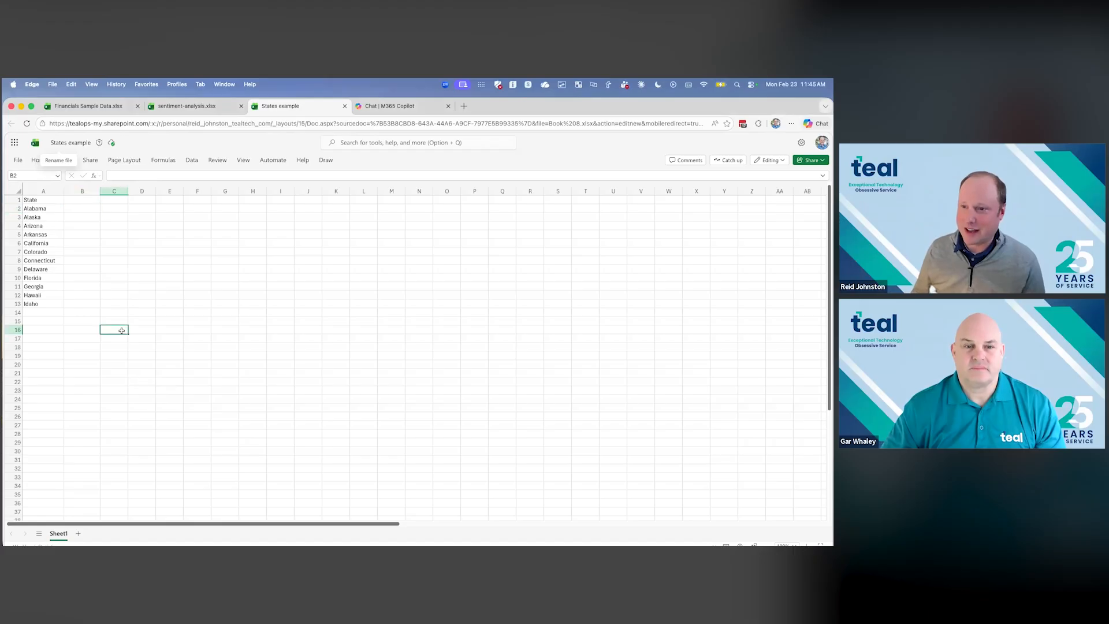
- Open Copilot chat in the States example workbook and send the prompt "summarize this data"
drag(51, 208, 52, 297)
click(113, 364)
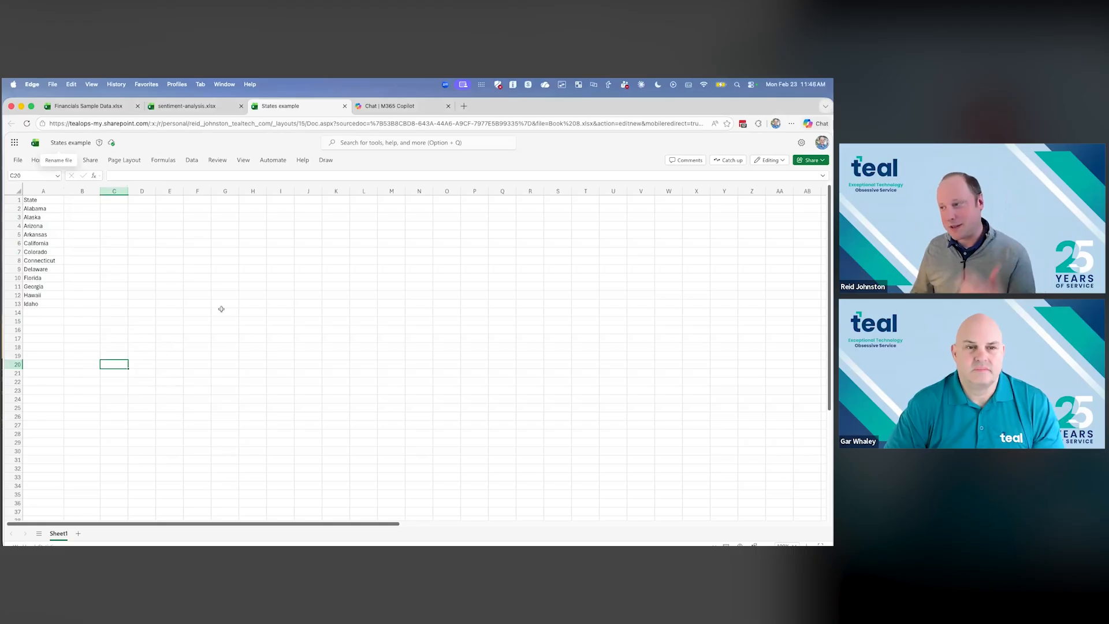
click(40, 160)
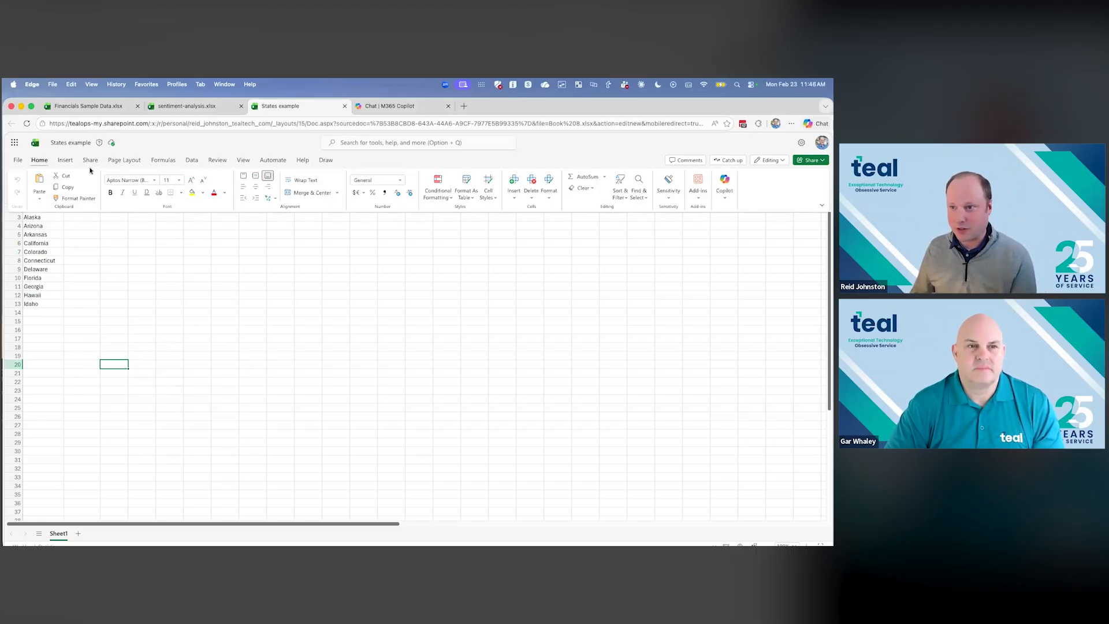
click(725, 185)
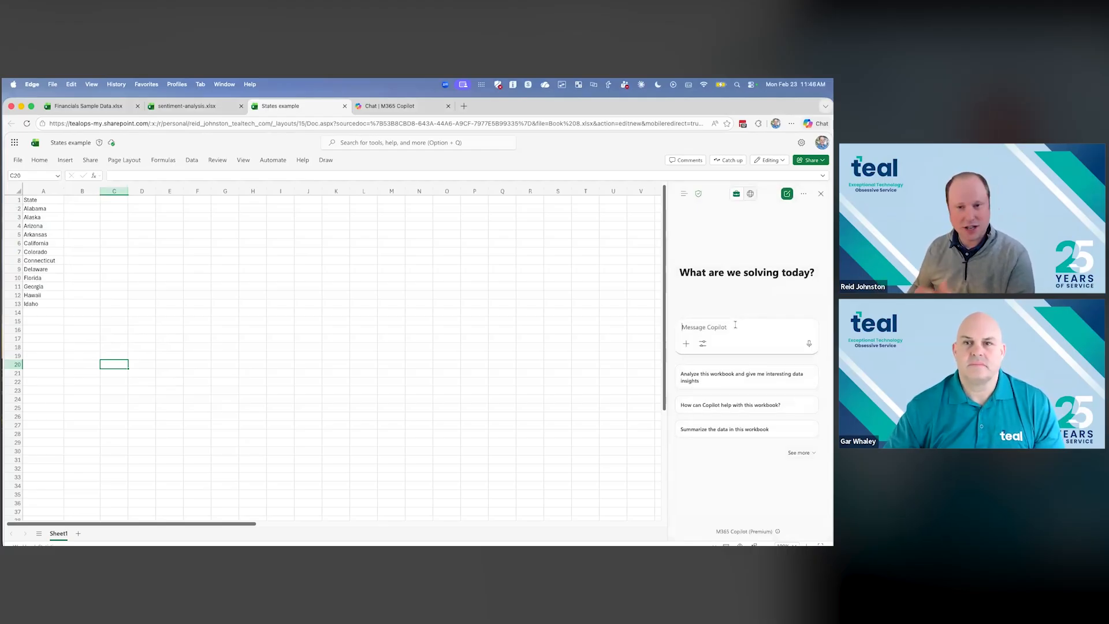
text(summar)
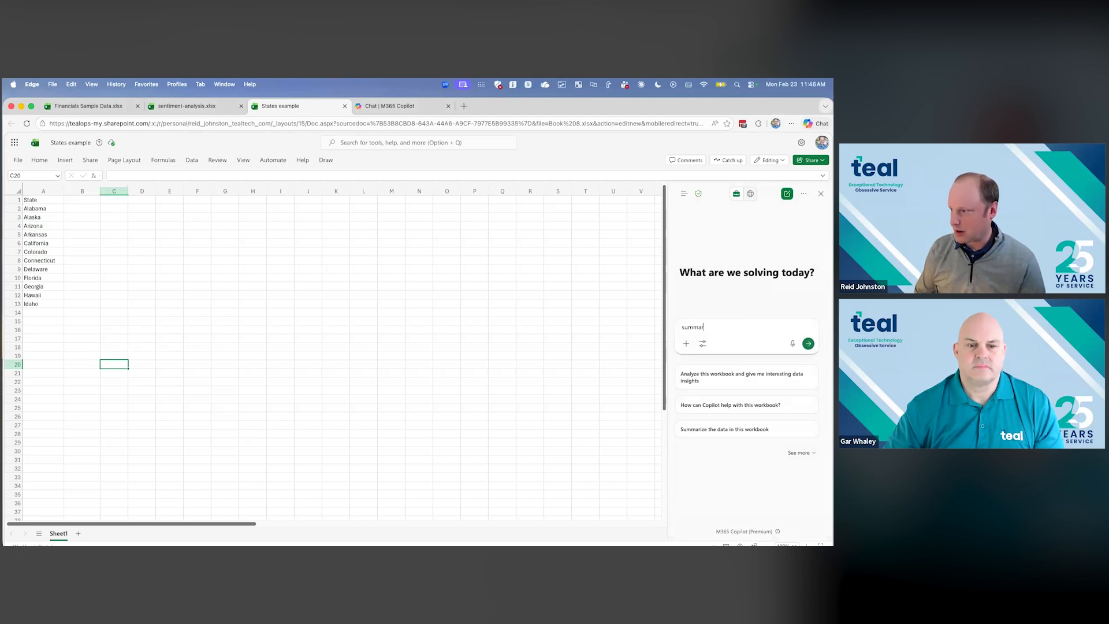
text(ize this data)
key(Return)
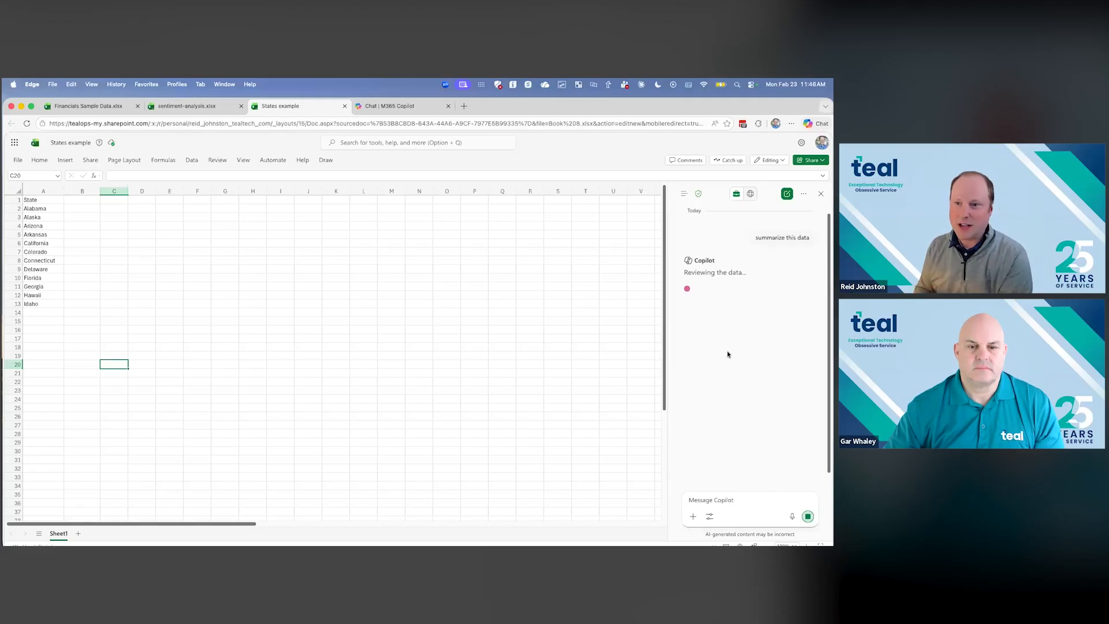
- Read through Copilot's summary of the state list
click(82, 213)
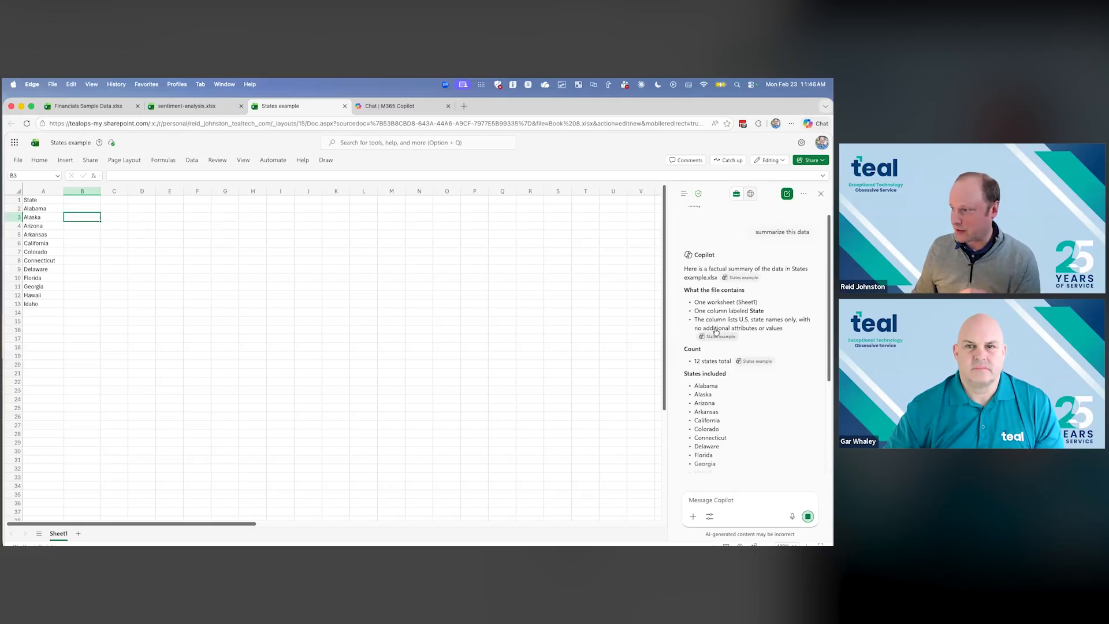
scroll(757, 385, up, 5)
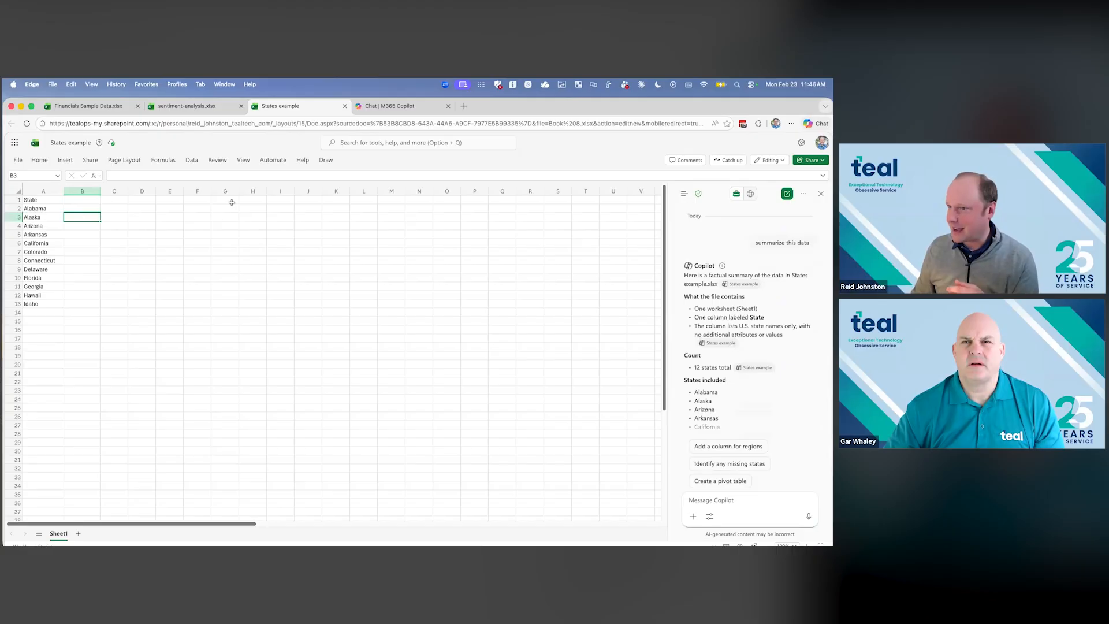
click(39, 160)
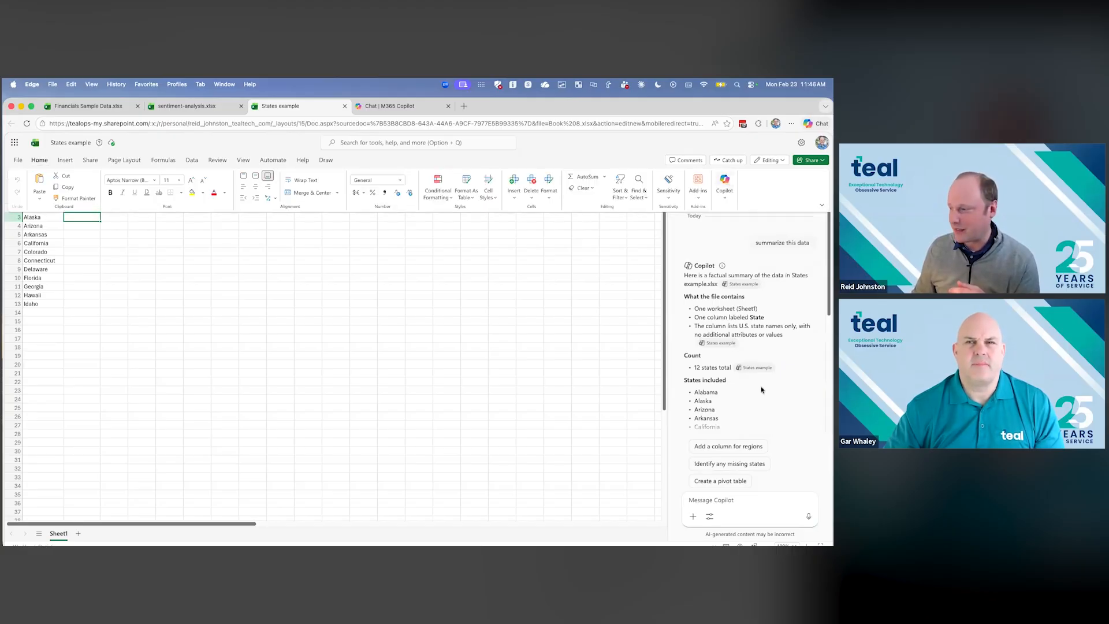
scroll(767, 362, down, 1)
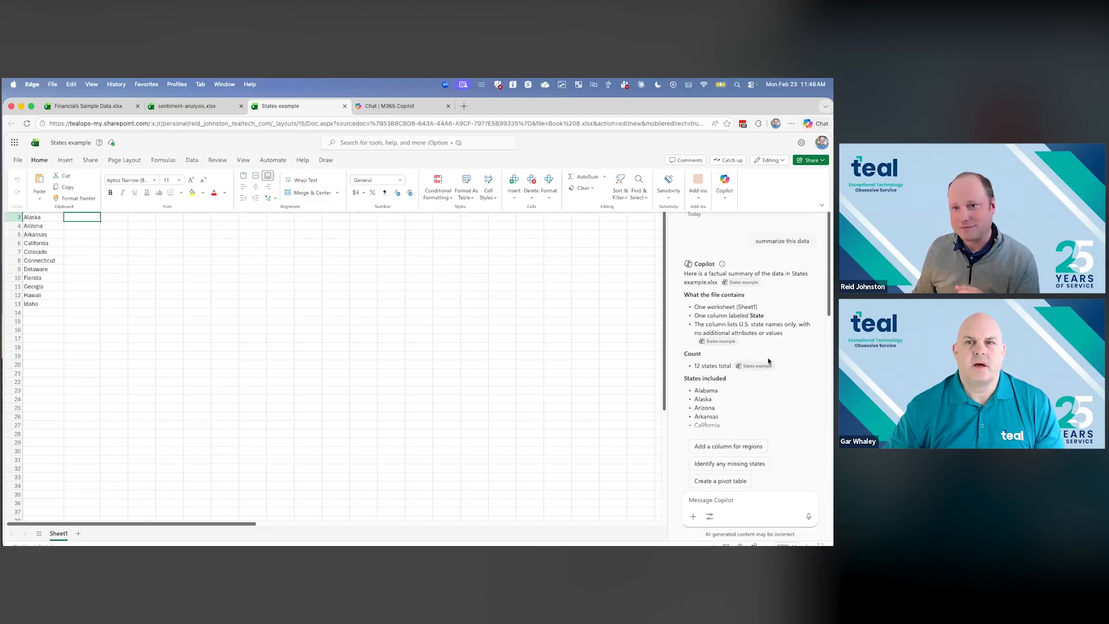
click(107, 260)
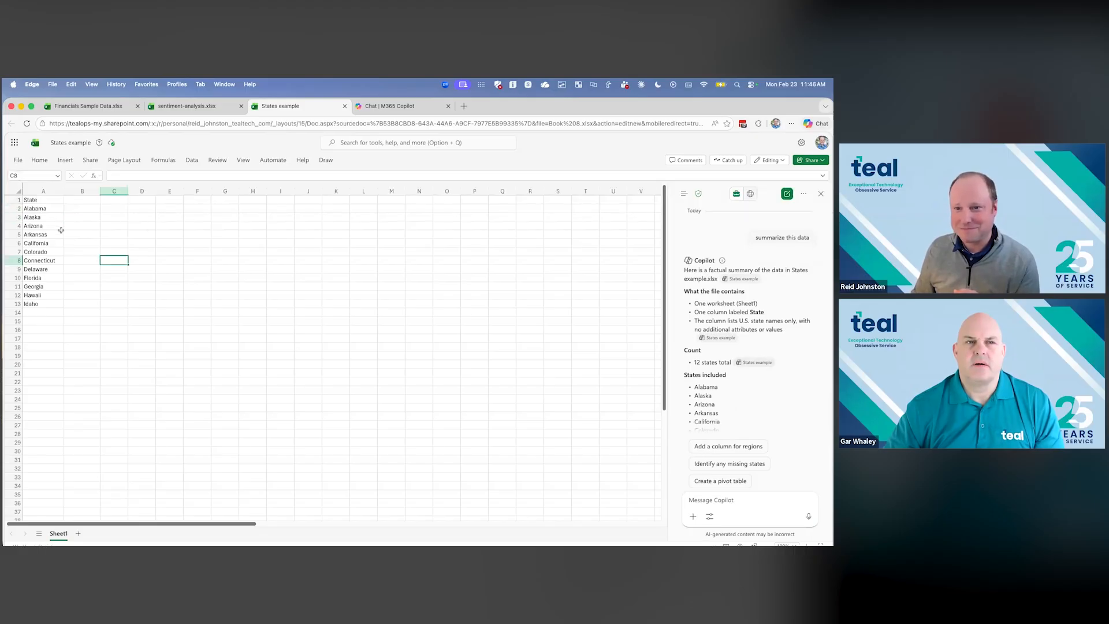
click(77, 209)
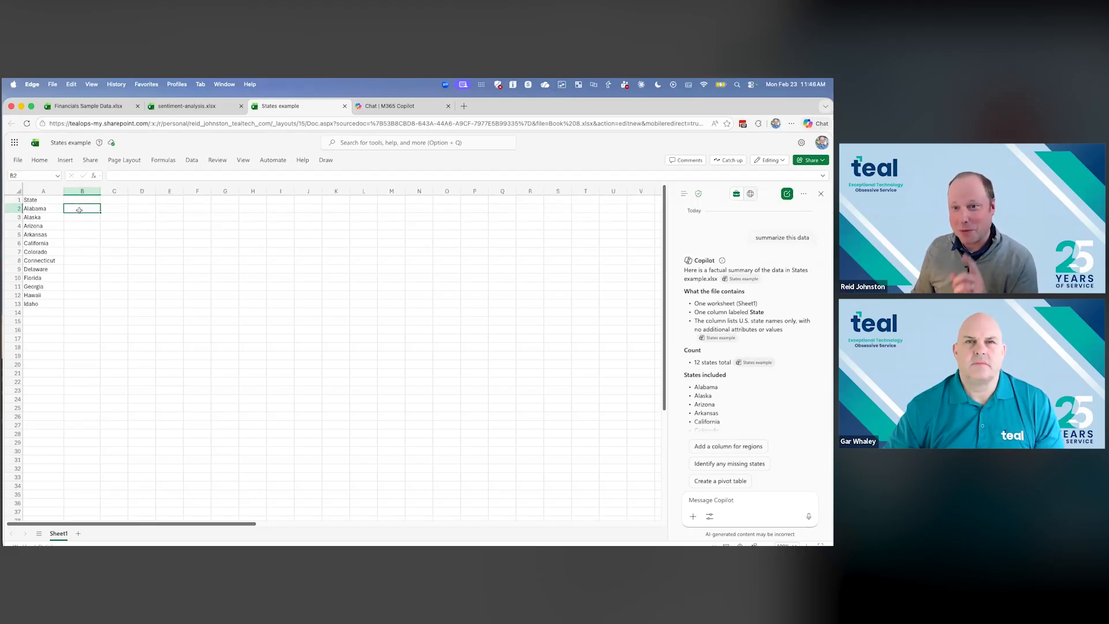
scroll(751, 334, down, 5)
scroll(748, 332, up, 5)
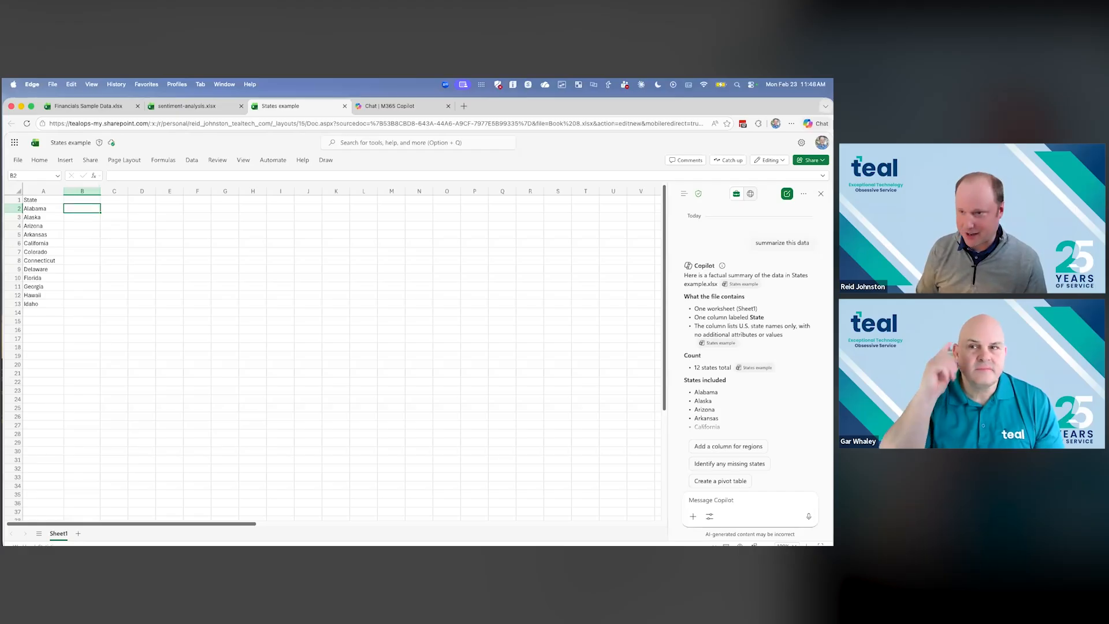
text(=cop)
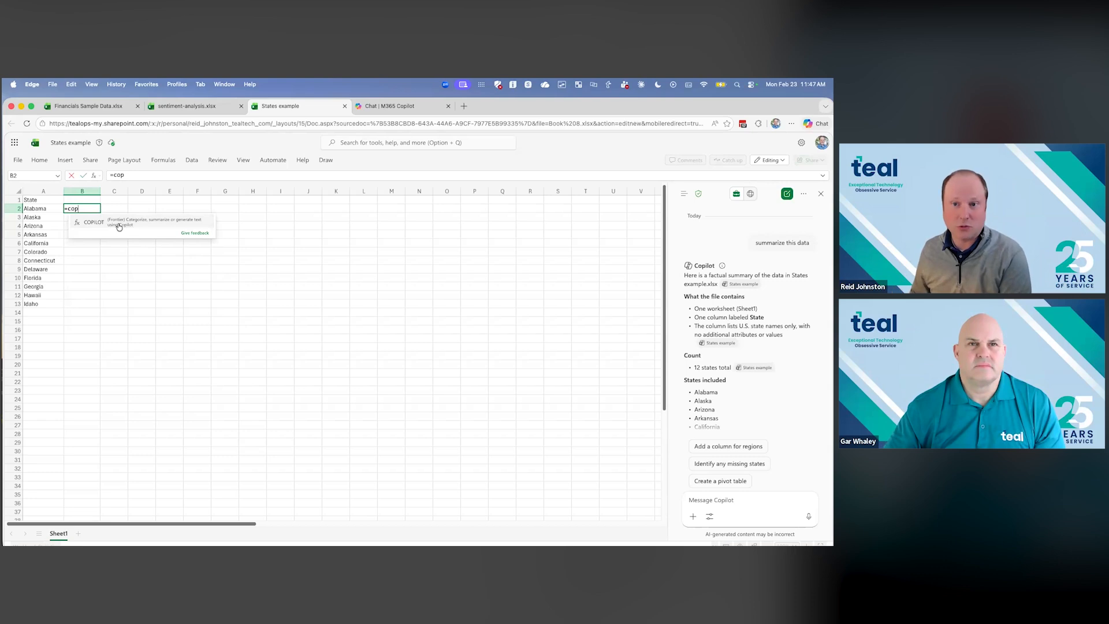
click(125, 254)
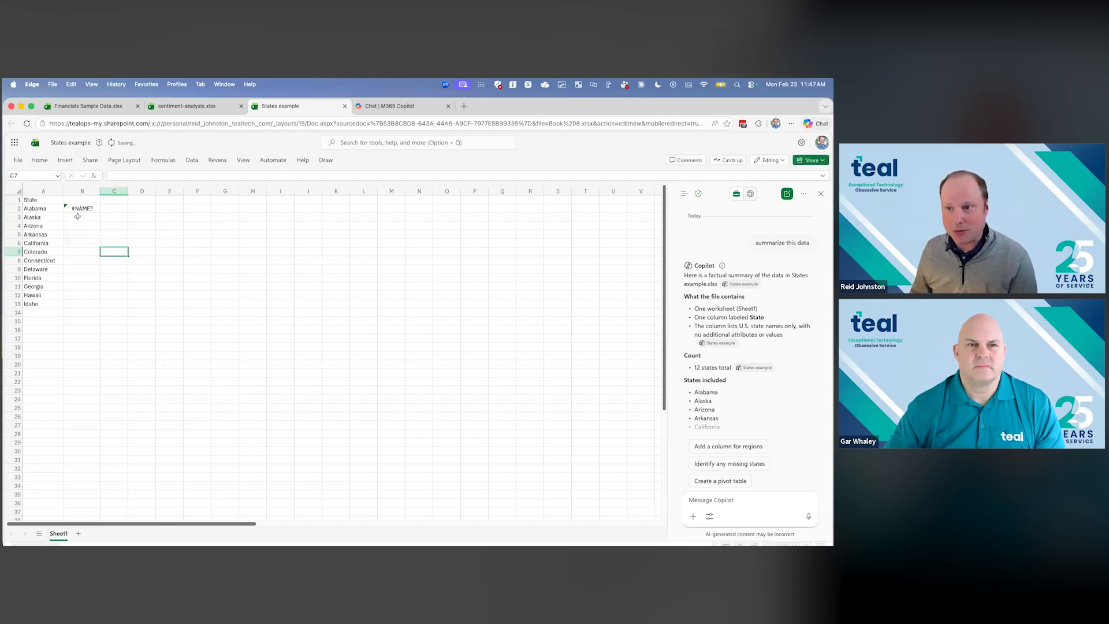
- Enter the formula =COPILOT("what is the capitol of this state?",A2) in cell B2 beside Alabama
click(84, 209)
text(=)
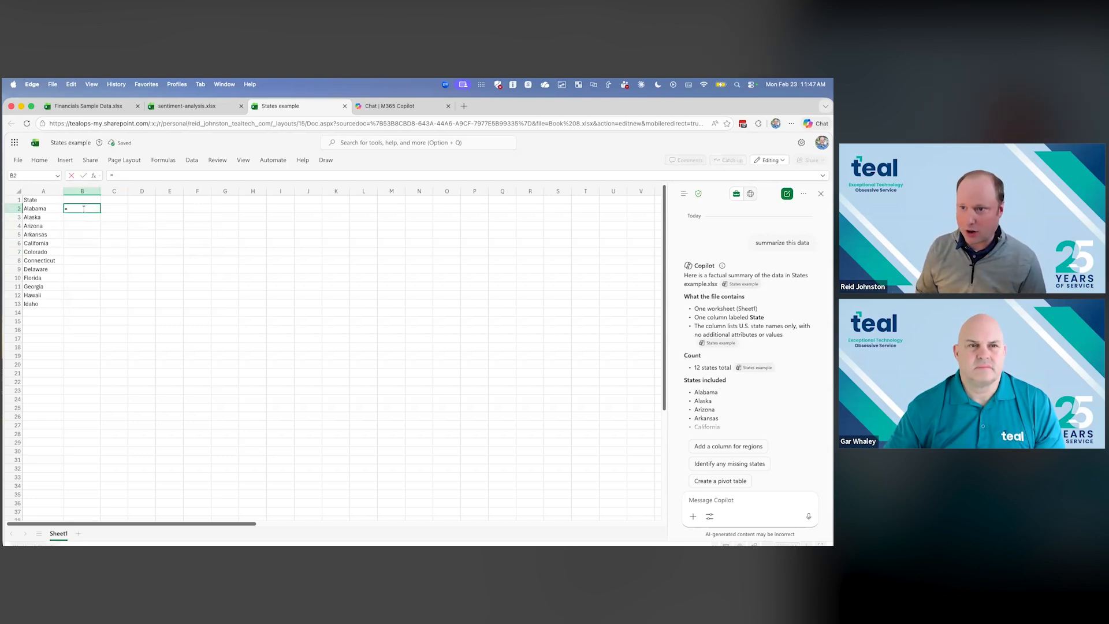
text(copi)
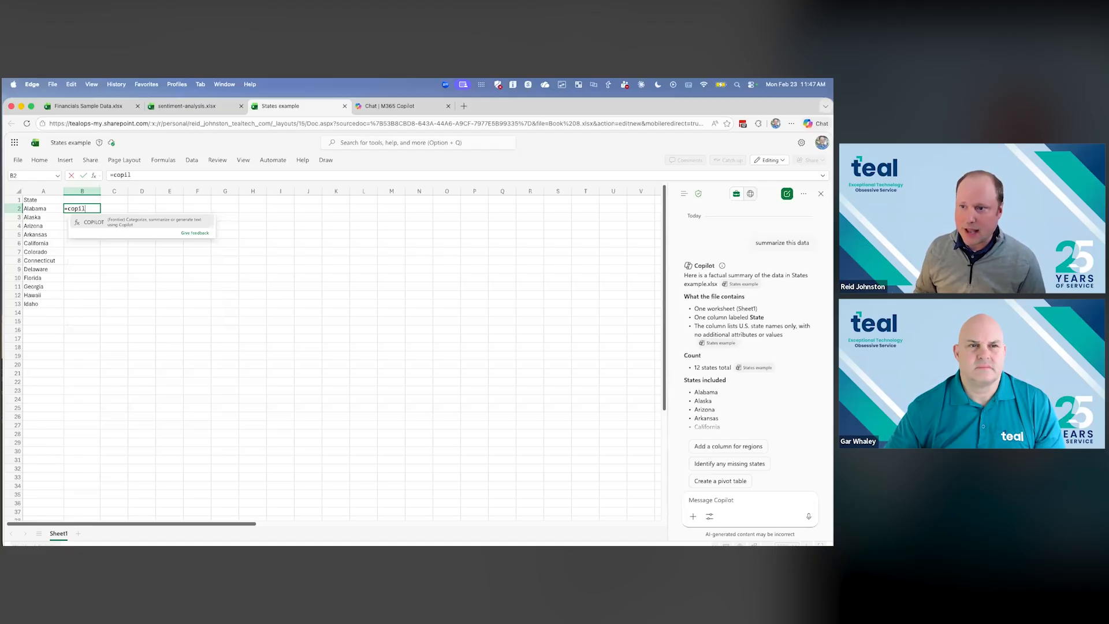
text(l)
key(Tab)
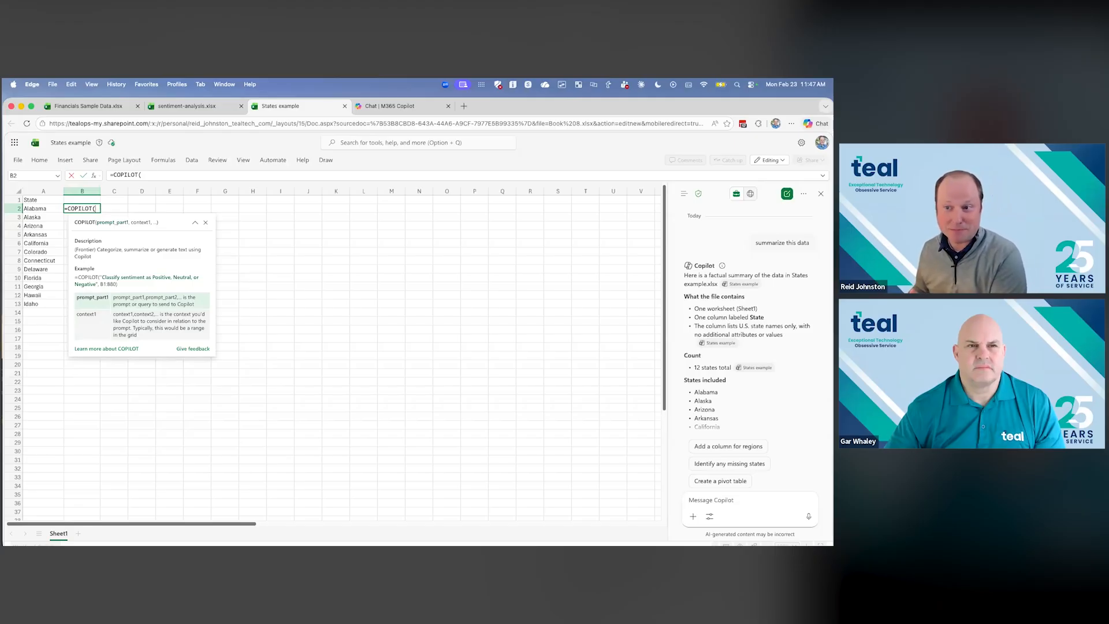
text(")
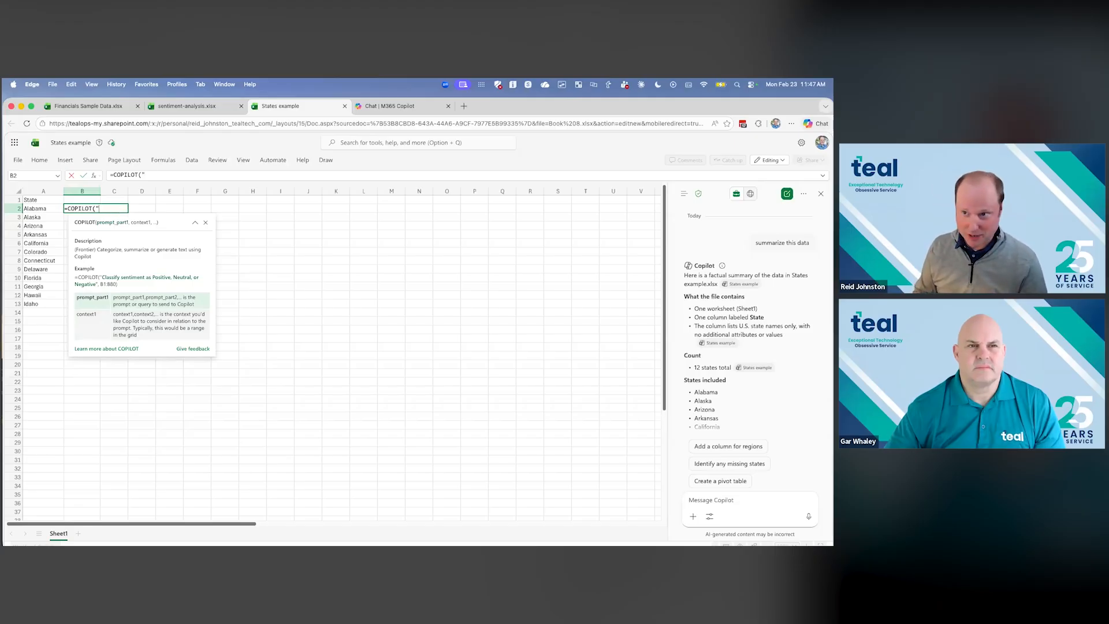
text(what is the capitol of this state)
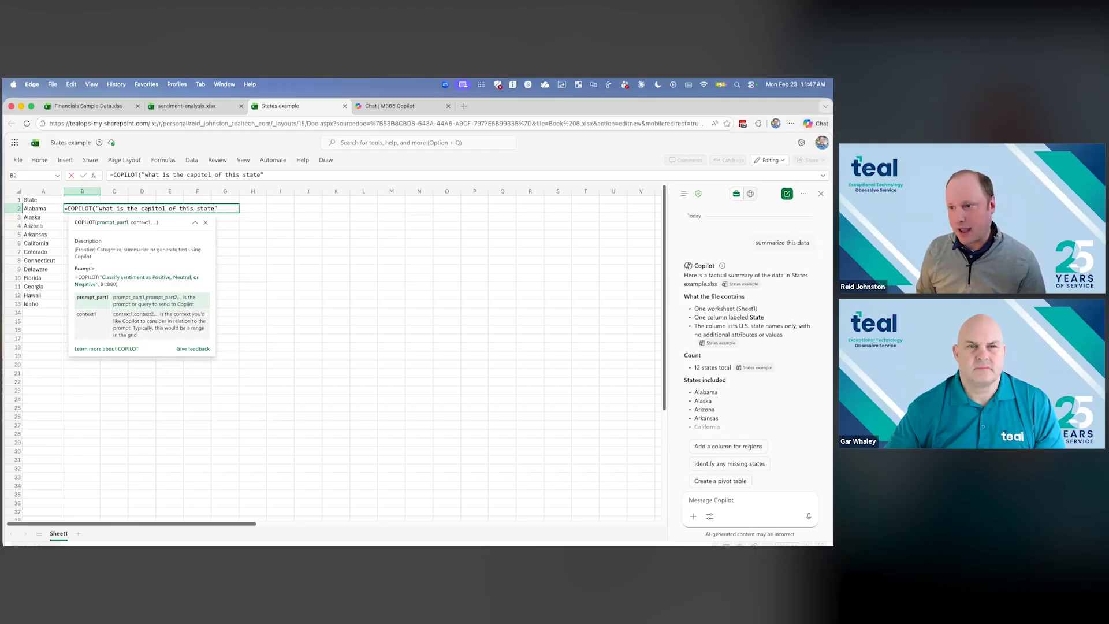
text(?",)
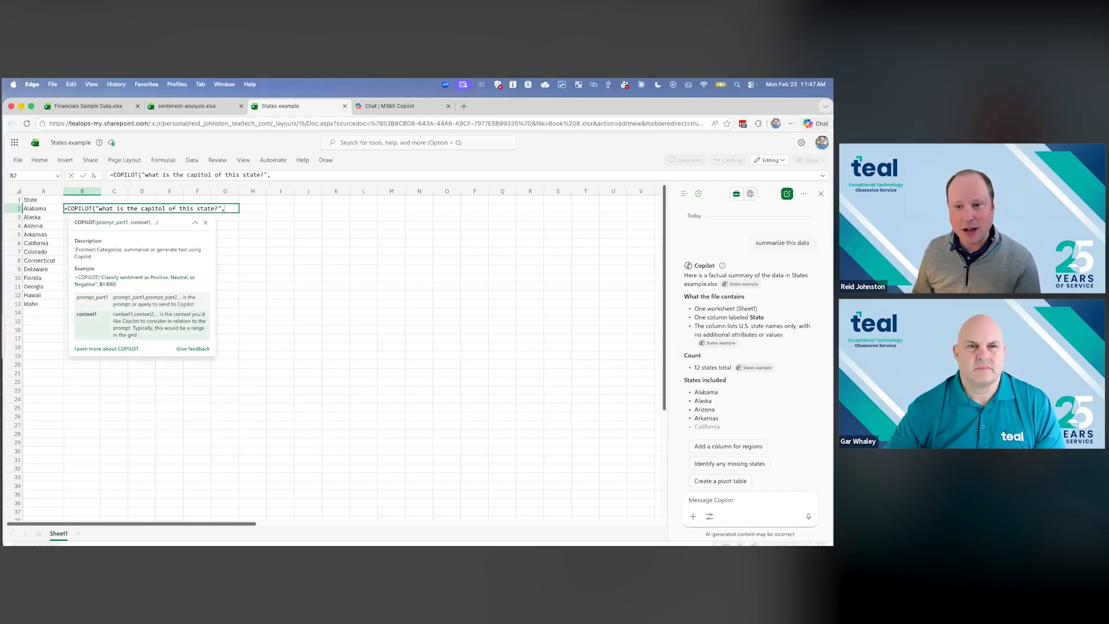
click(46, 208)
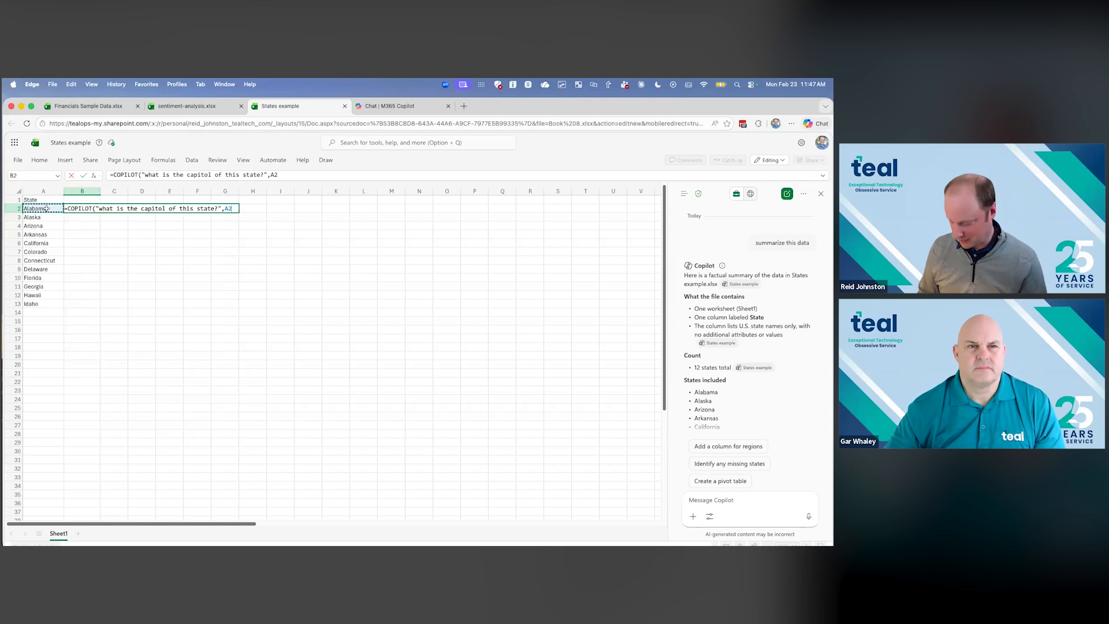
key(Return)
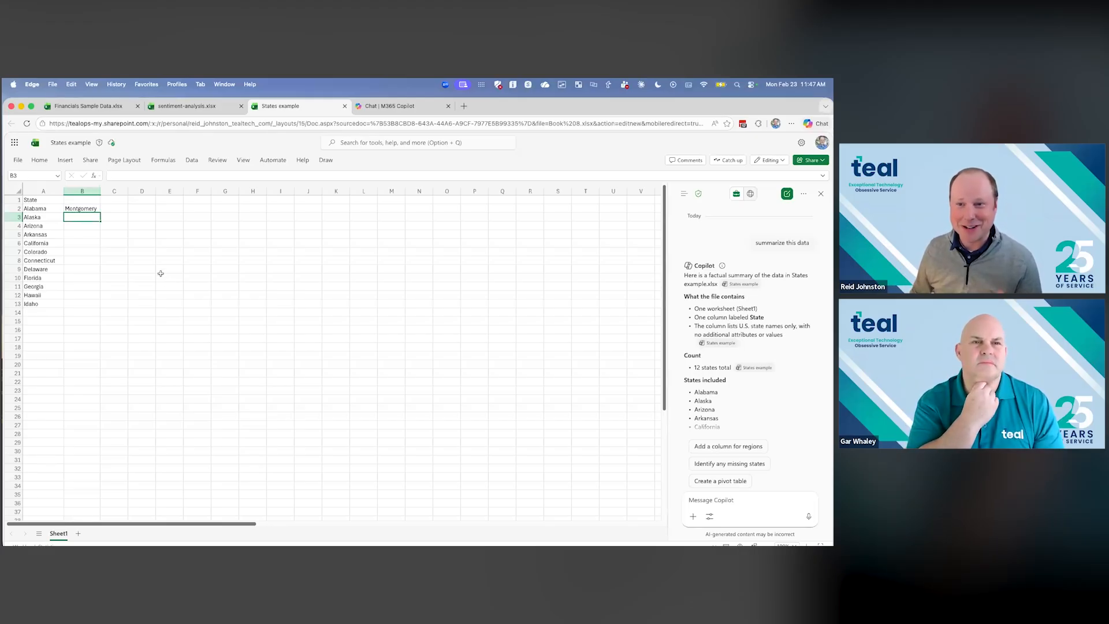
- Fill the capital formula from B2 down to B13 for all remaining states
click(97, 210)
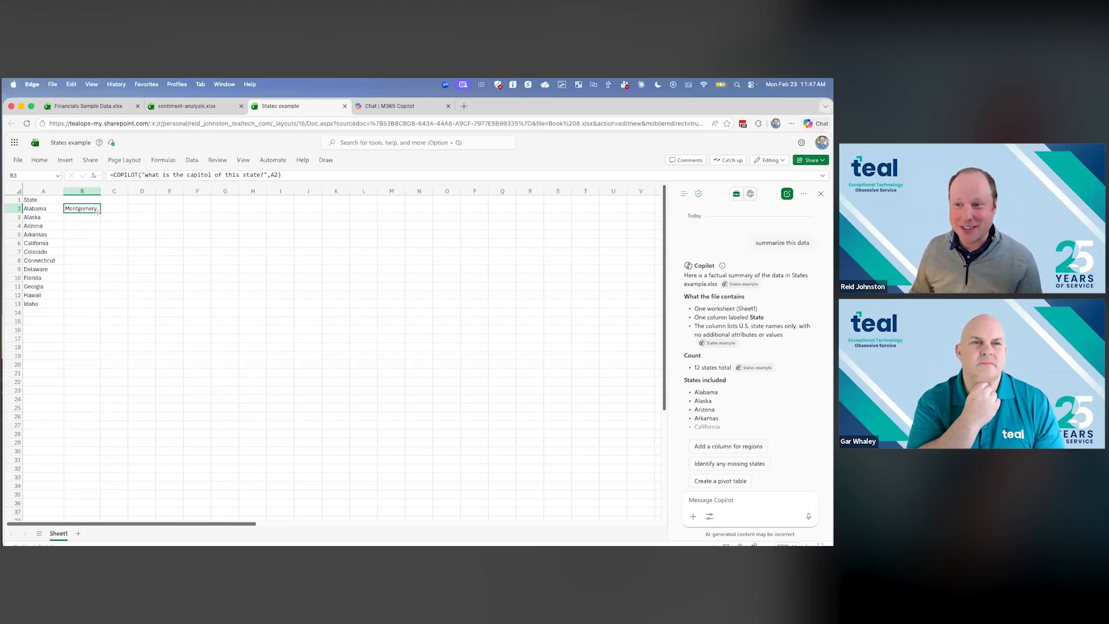
drag(98, 211, 94, 305)
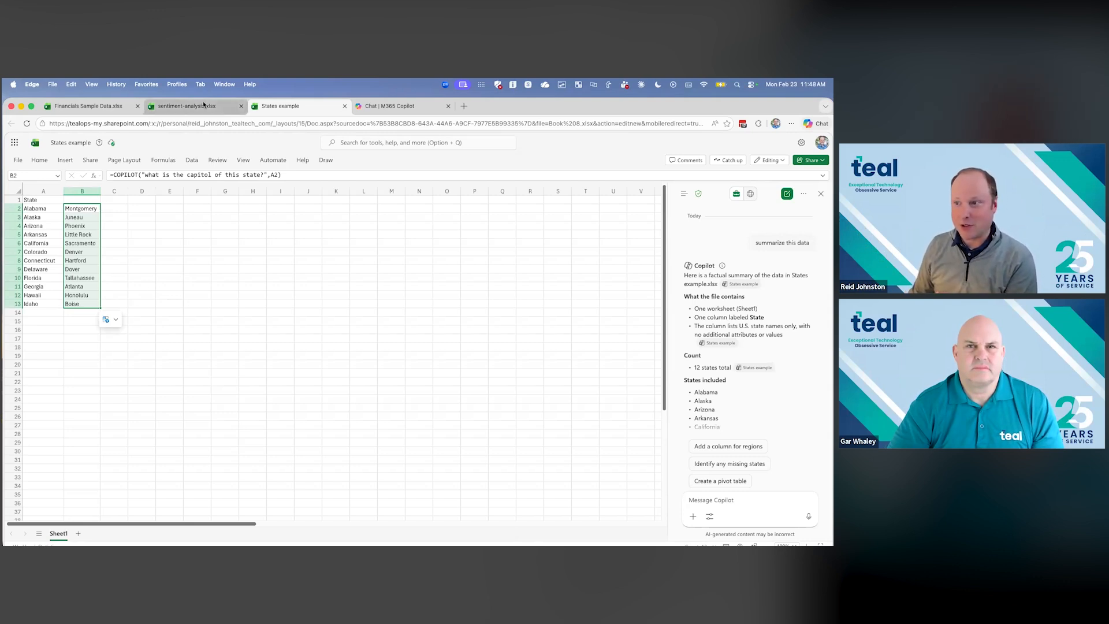
- Switch to the sentiment-analysis workbook and look over its Text, Source, Date/Time and User ID columns
click(186, 106)
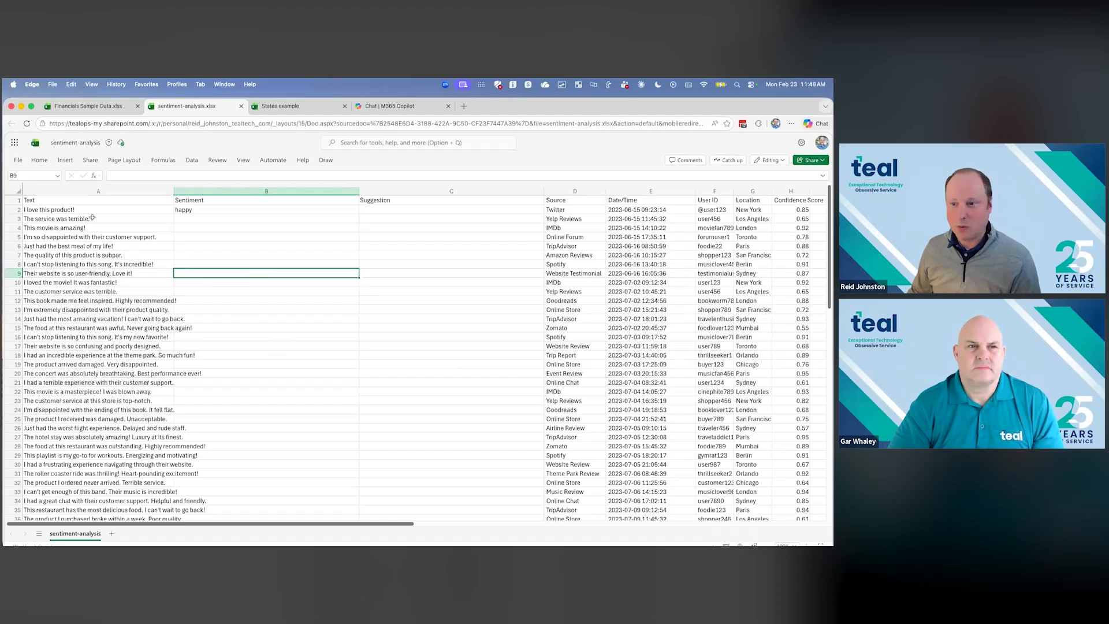
drag(85, 209, 83, 376)
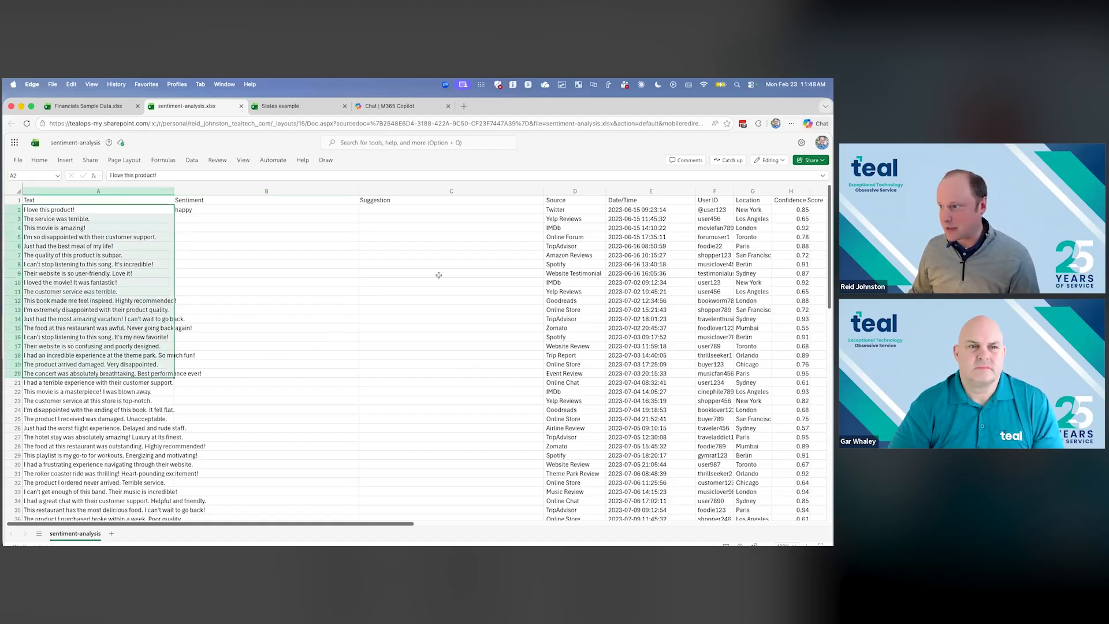
drag(570, 212, 579, 405)
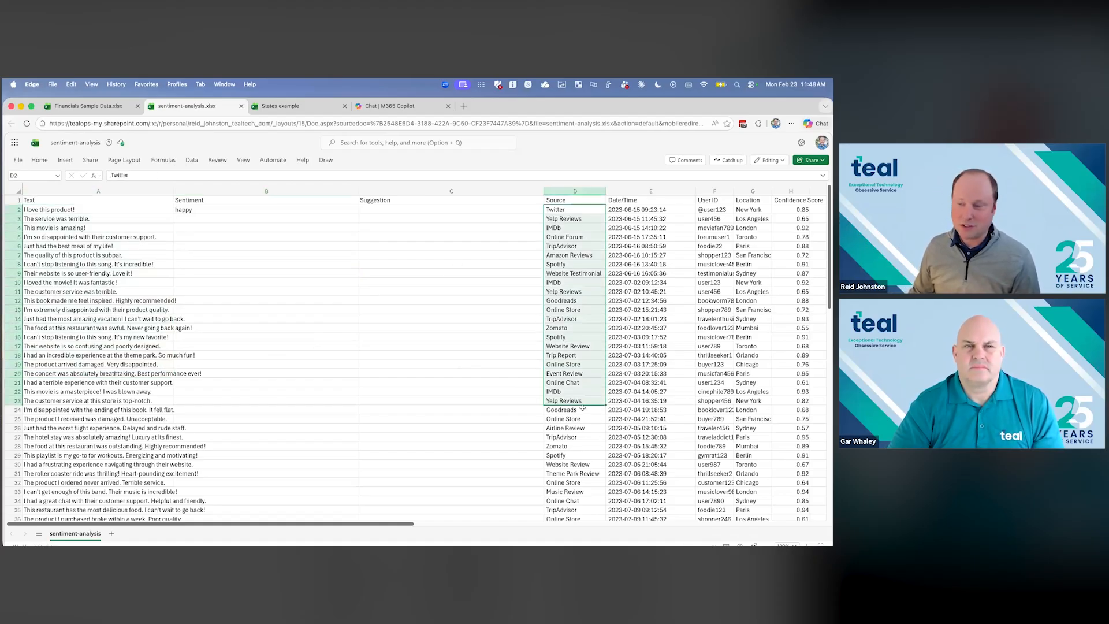
drag(638, 211, 676, 347)
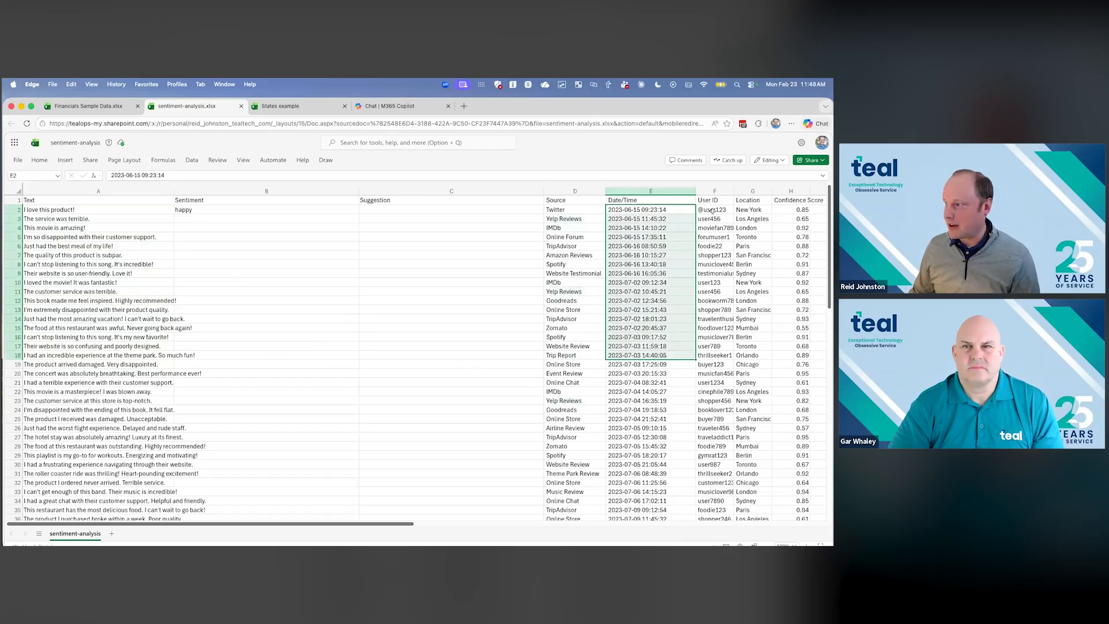
drag(714, 211, 721, 322)
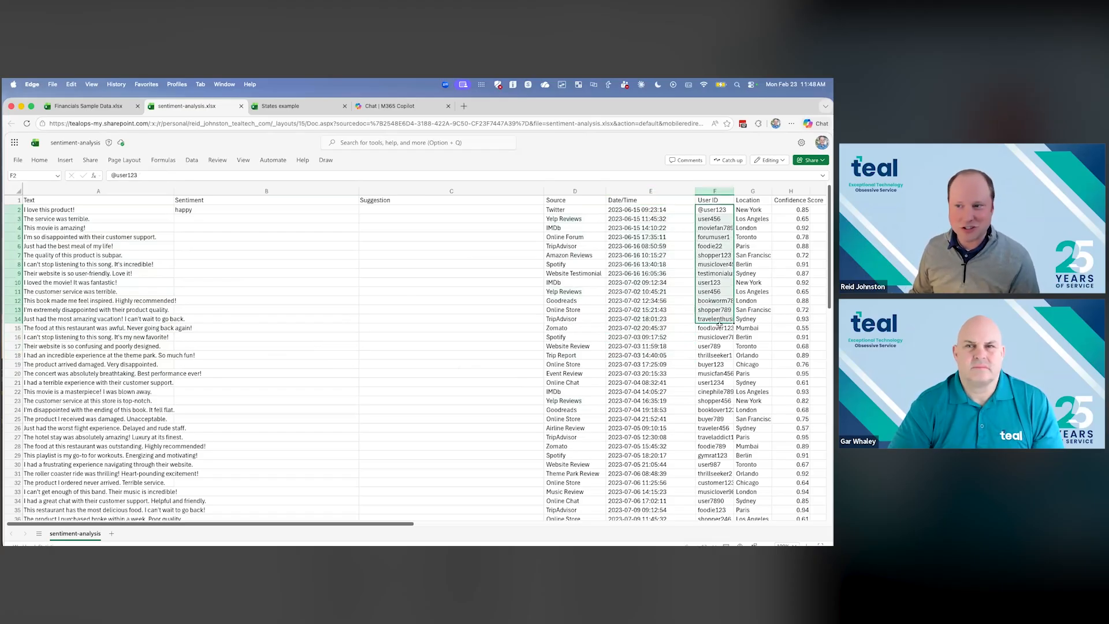
- Inspect the COPILOT sentiment formula in B2 and fill it down the Sentiment column to B15
click(198, 209)
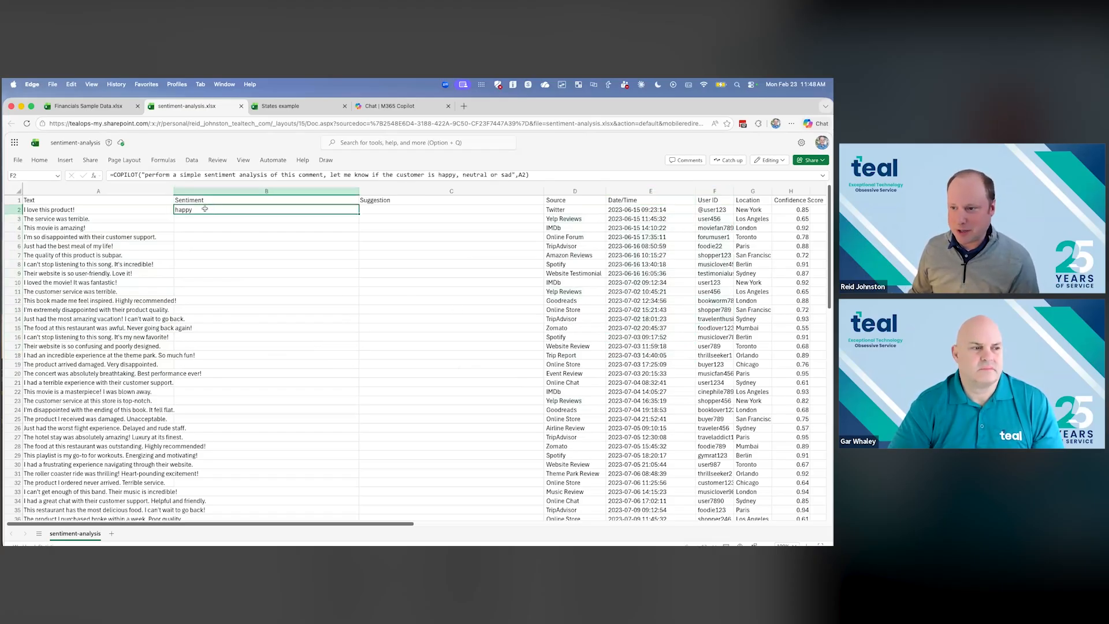
click(147, 175)
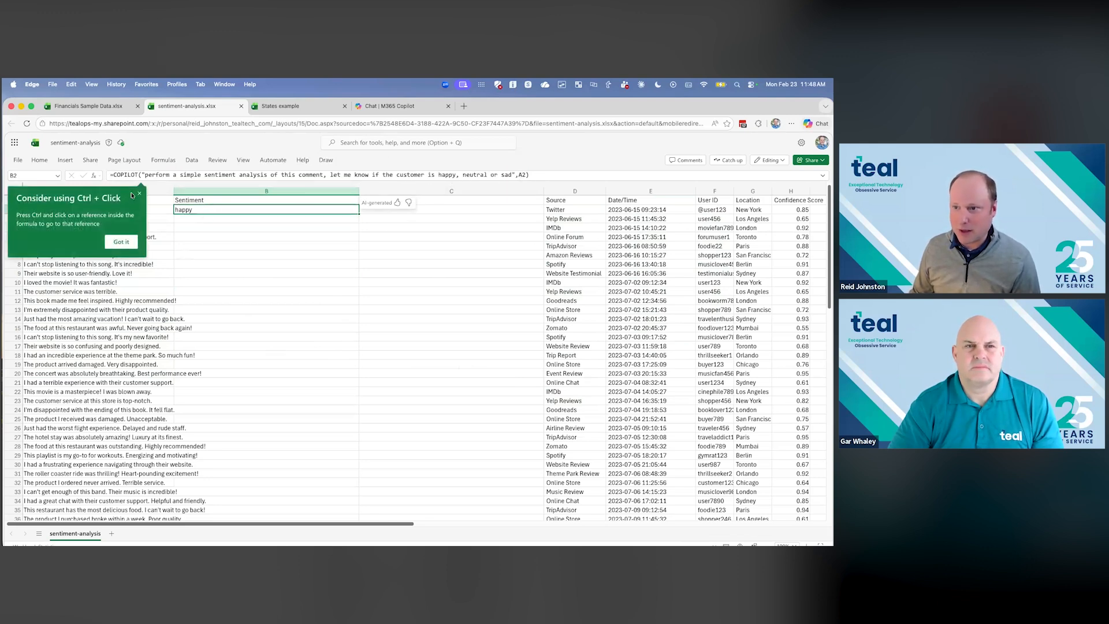
click(139, 193)
click(64, 209)
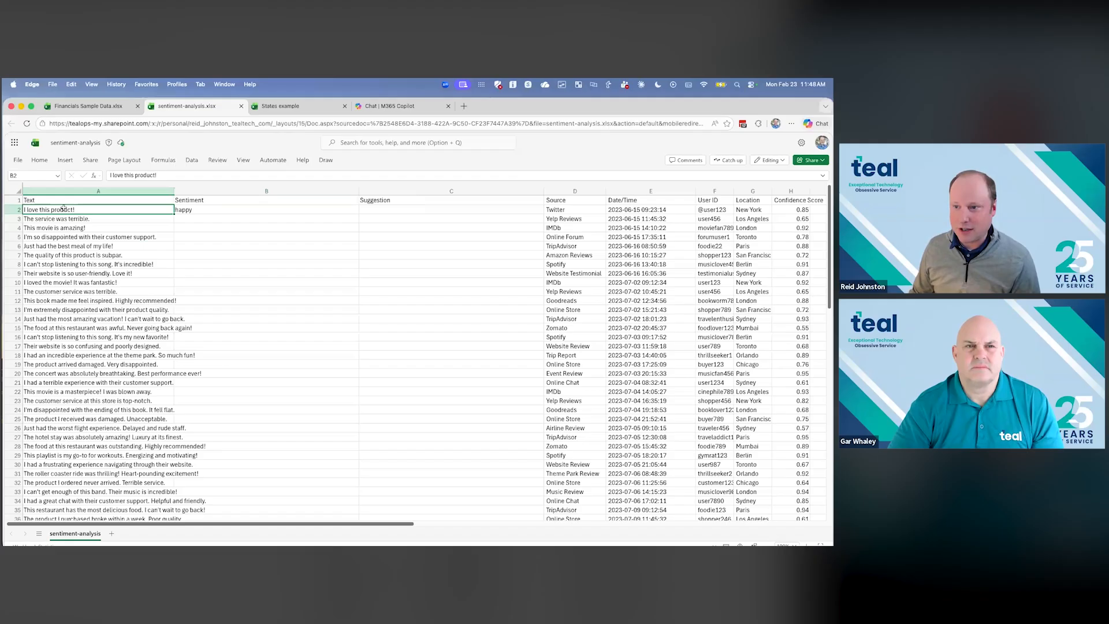
click(210, 207)
drag(359, 234, 361, 330)
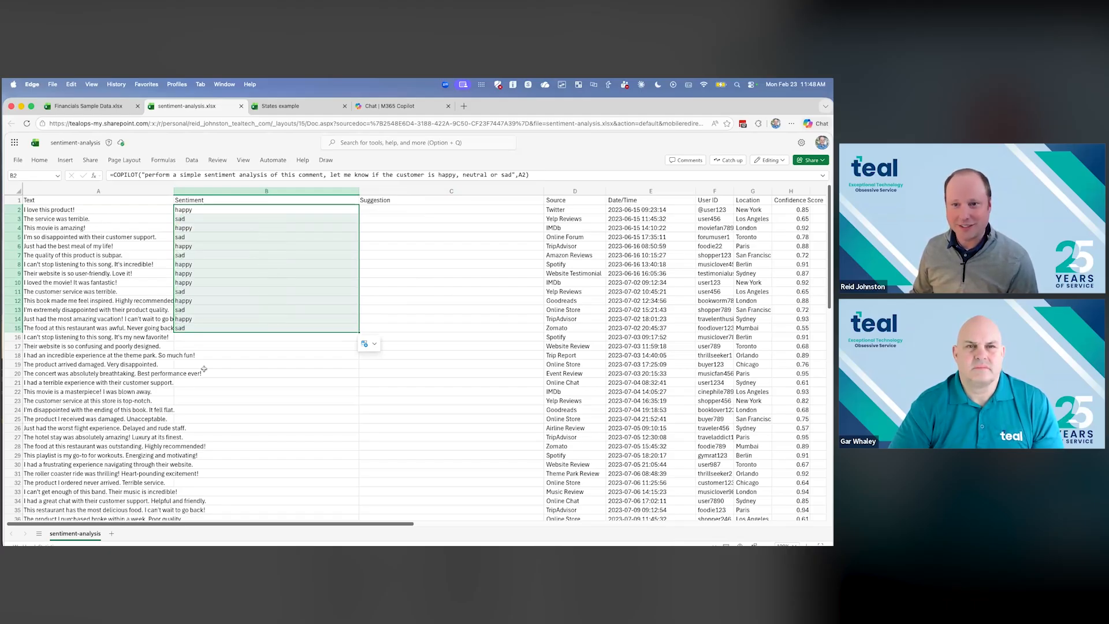
- Start a COPILOT function with an opening quotation mark for its prompt in cell C2 of the Suggestion column
click(440, 214)
text(=copilot)
key(Tab)
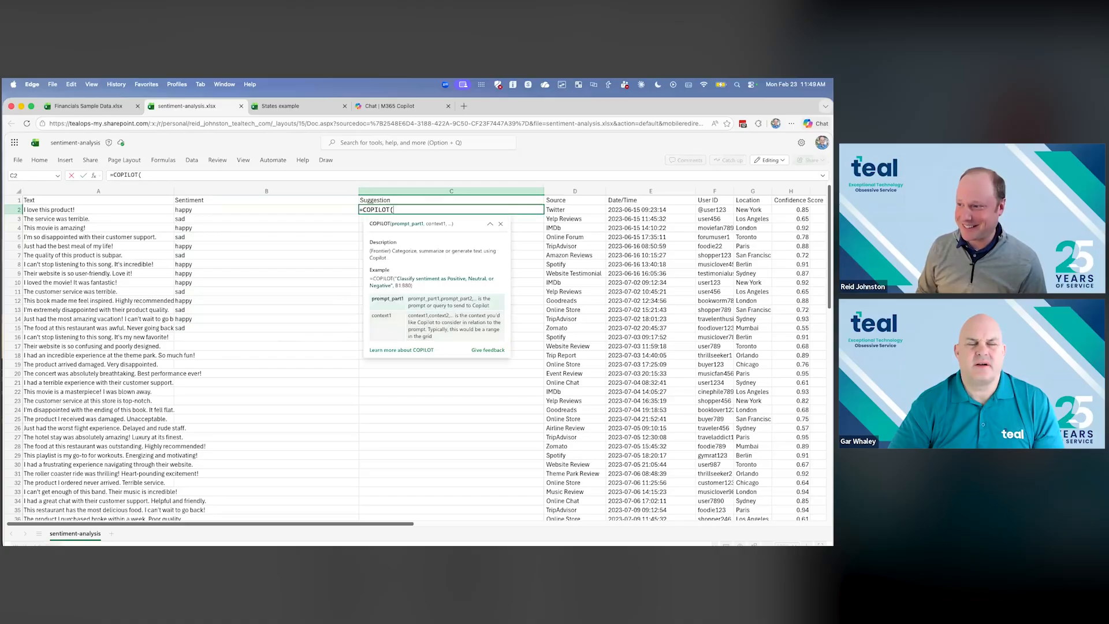
text(")
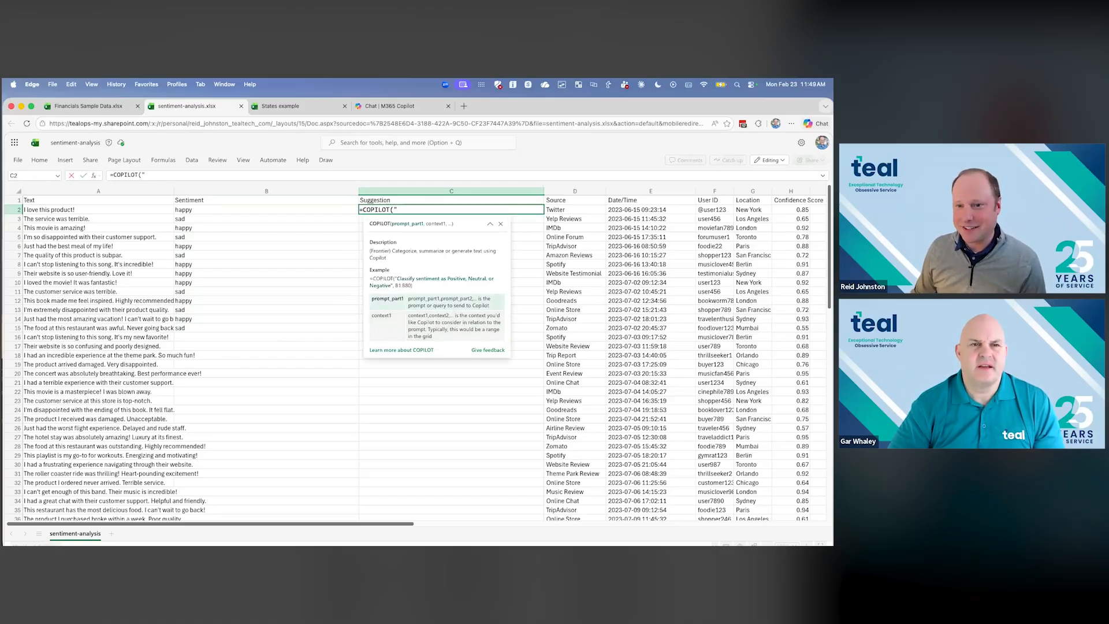
- Inspect the "happy, neutral or sad" wording in the sentiment prompt in B2, discarding any edit to the formula
click(331, 207)
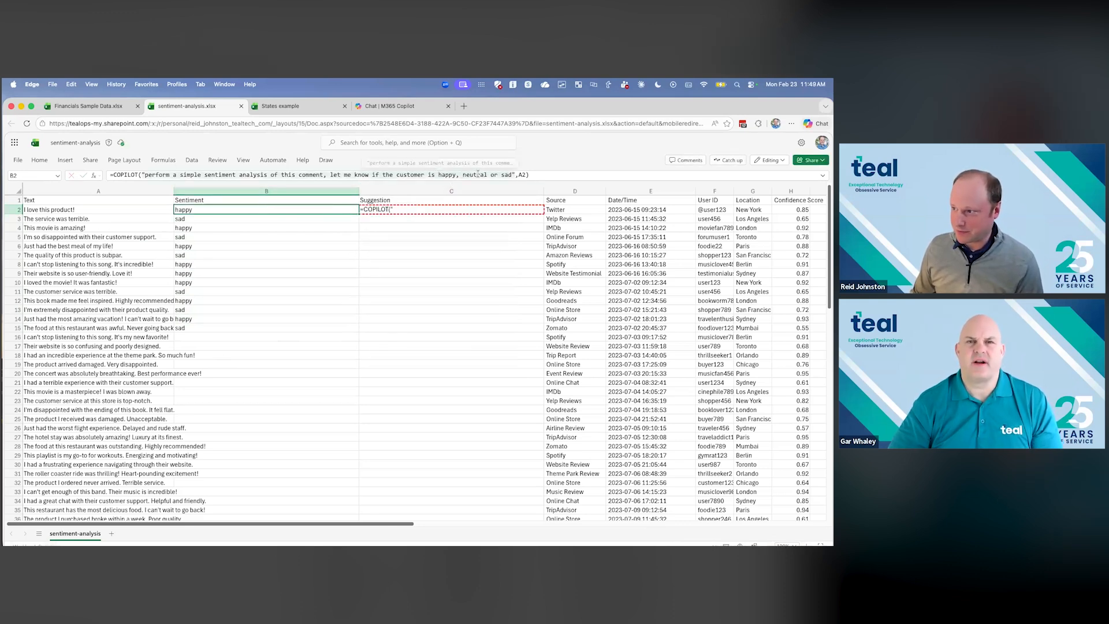
drag(439, 175, 513, 175)
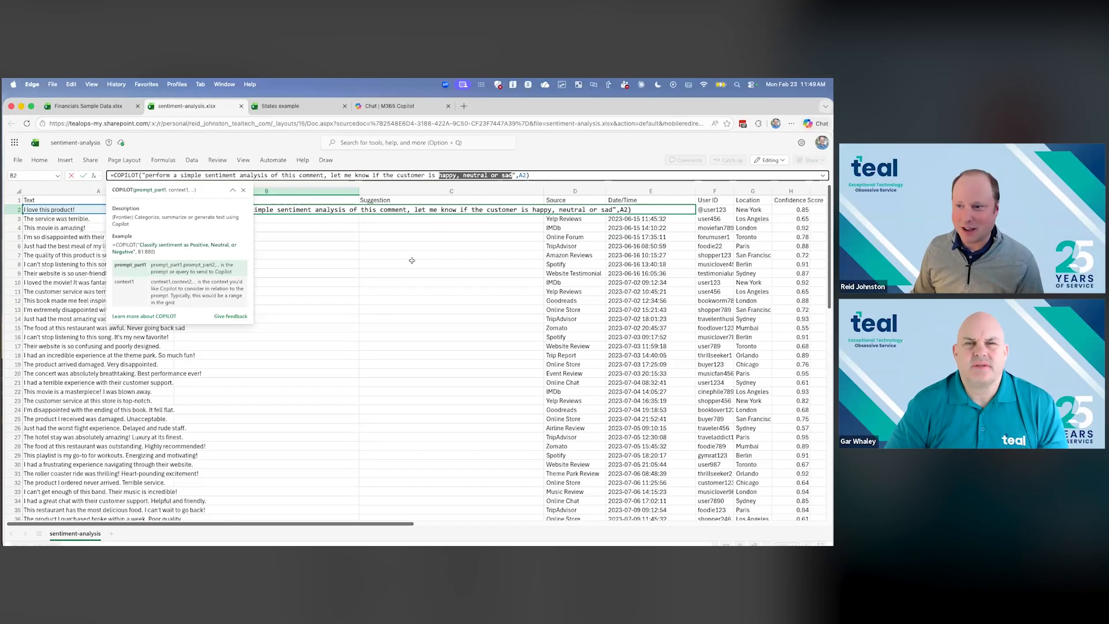
click(334, 263)
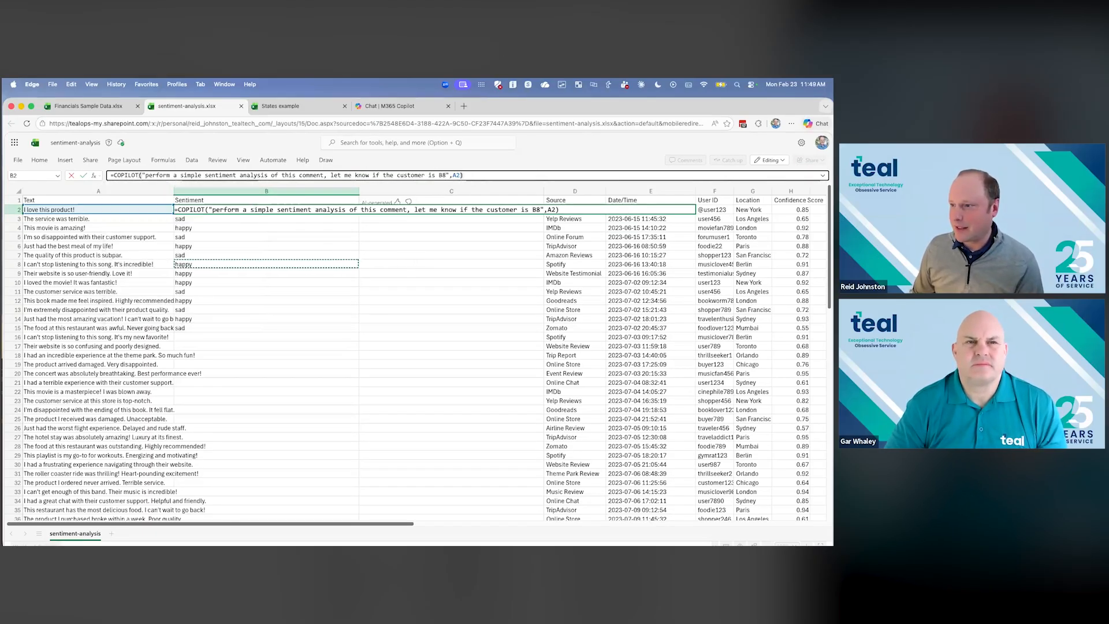
key(Escape)
click(402, 253)
- Complete C2's formula as =COPILOT("provide a suggestion for a next step we can take based on the response",A2)
click(406, 210)
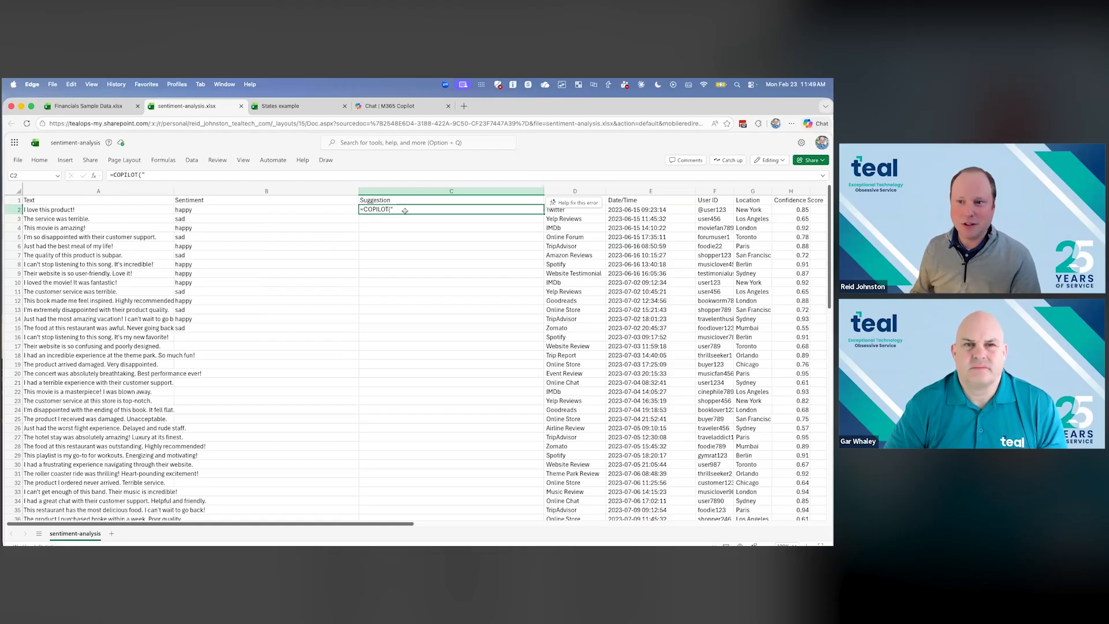
click(254, 175)
text(provide a suggestion for a ne)
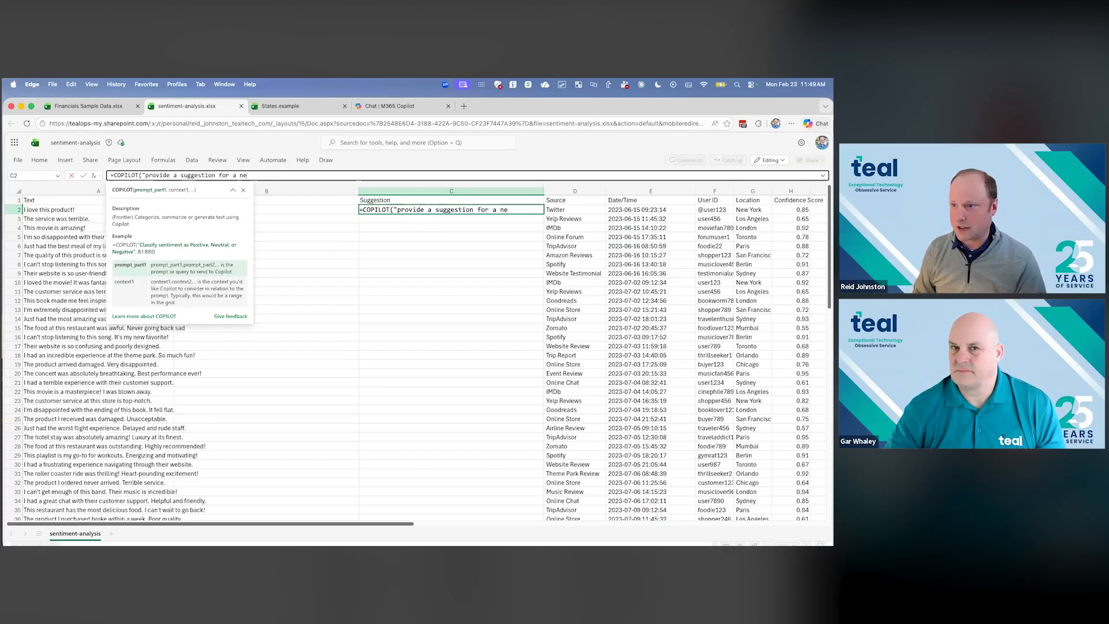
text(xt step we can take )
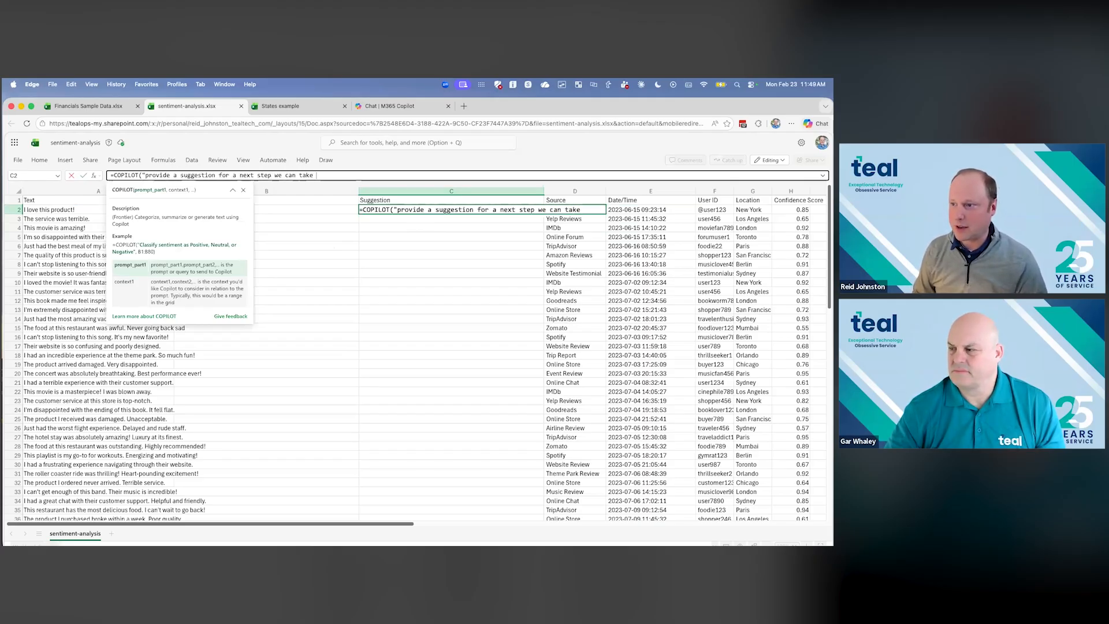
text(based on the response")
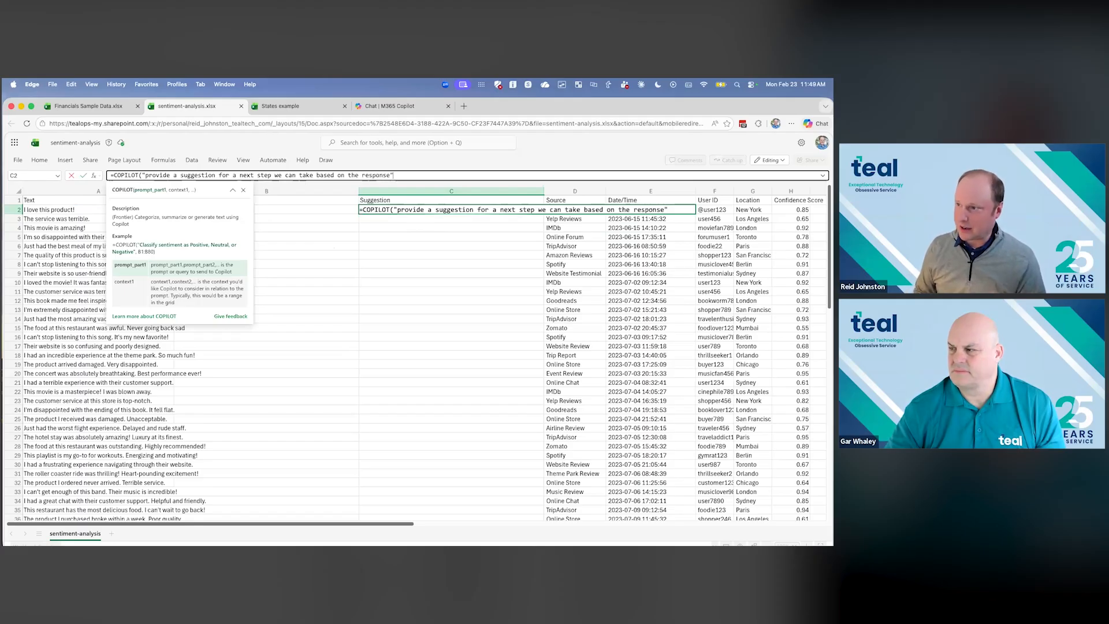
text(,)
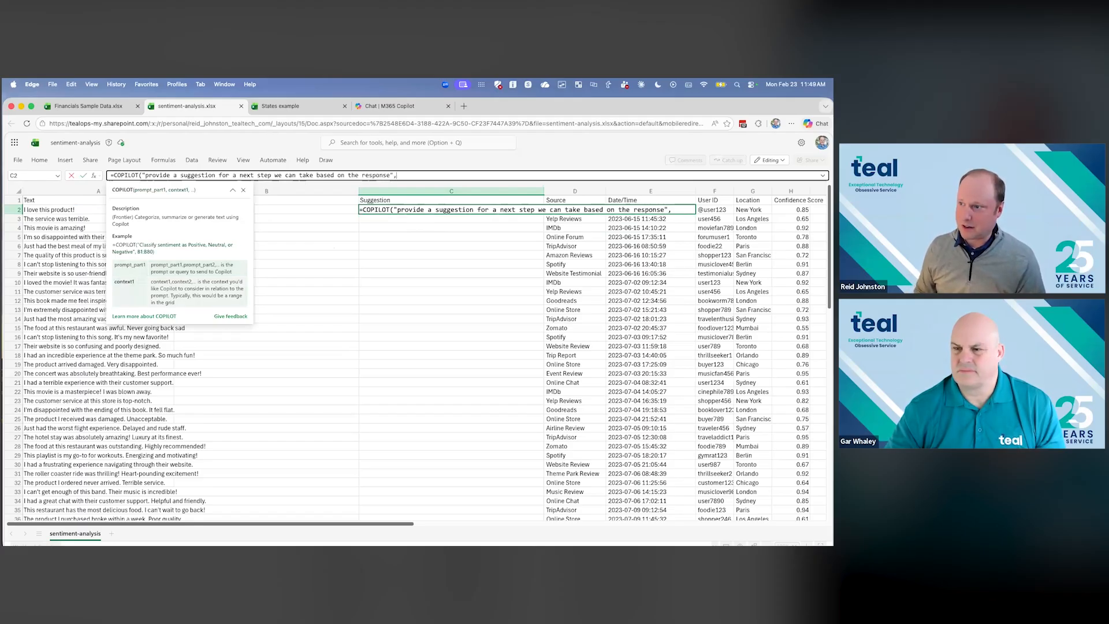
click(60, 210)
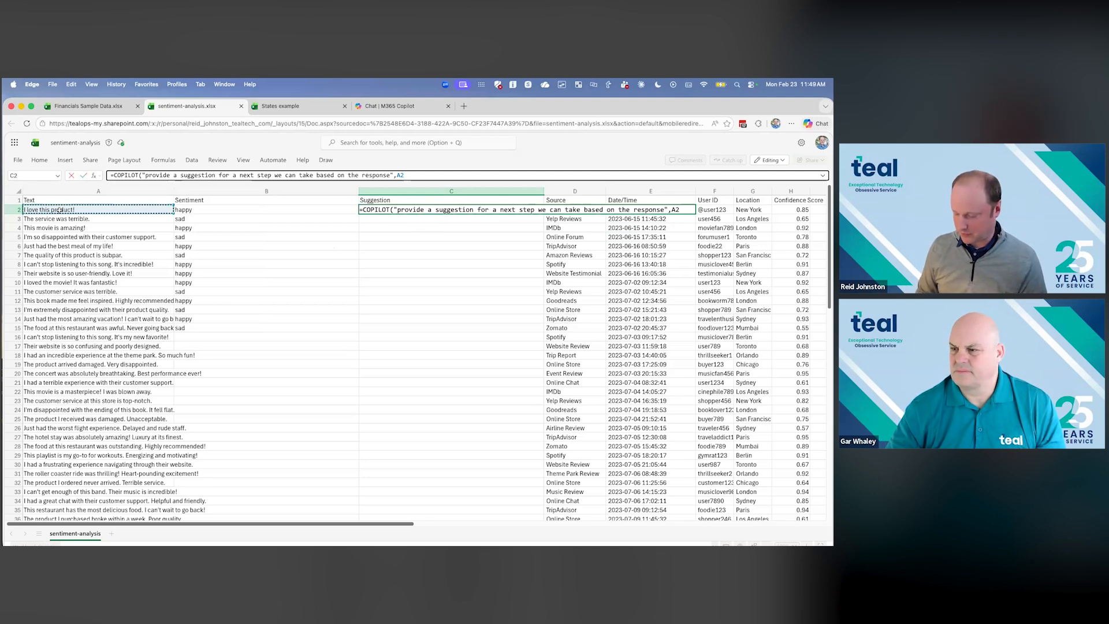
key(Return)
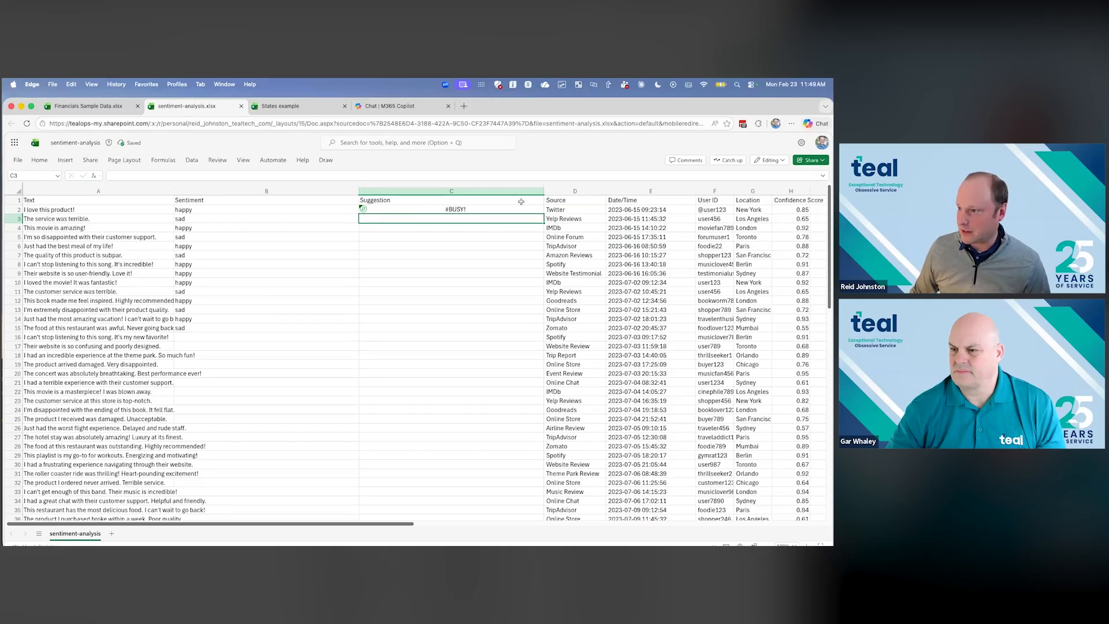
- Widen the Suggestion column to fit its longer text and fill the formula from C2 down to C11
click(479, 210)
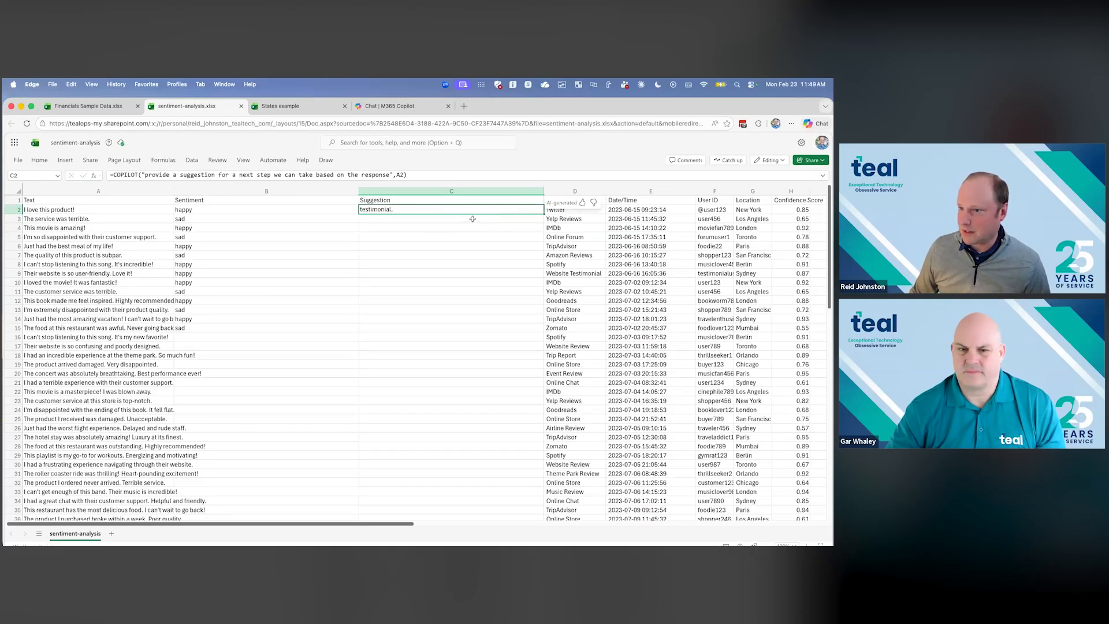
click(39, 162)
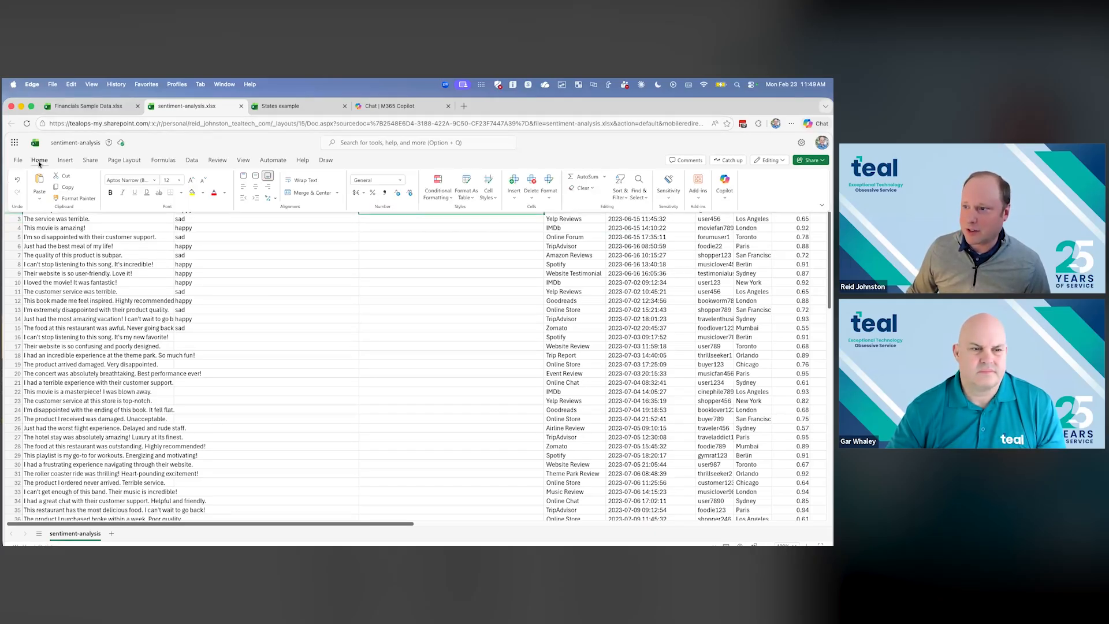
click(434, 253)
drag(543, 191, 670, 192)
click(393, 209)
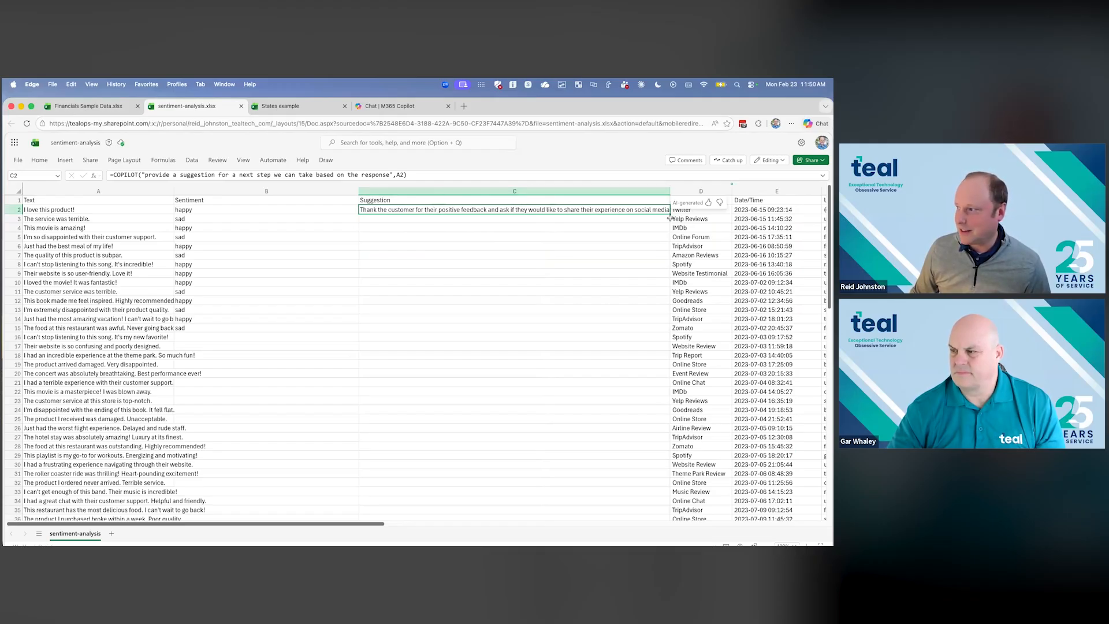
drag(670, 213, 647, 292)
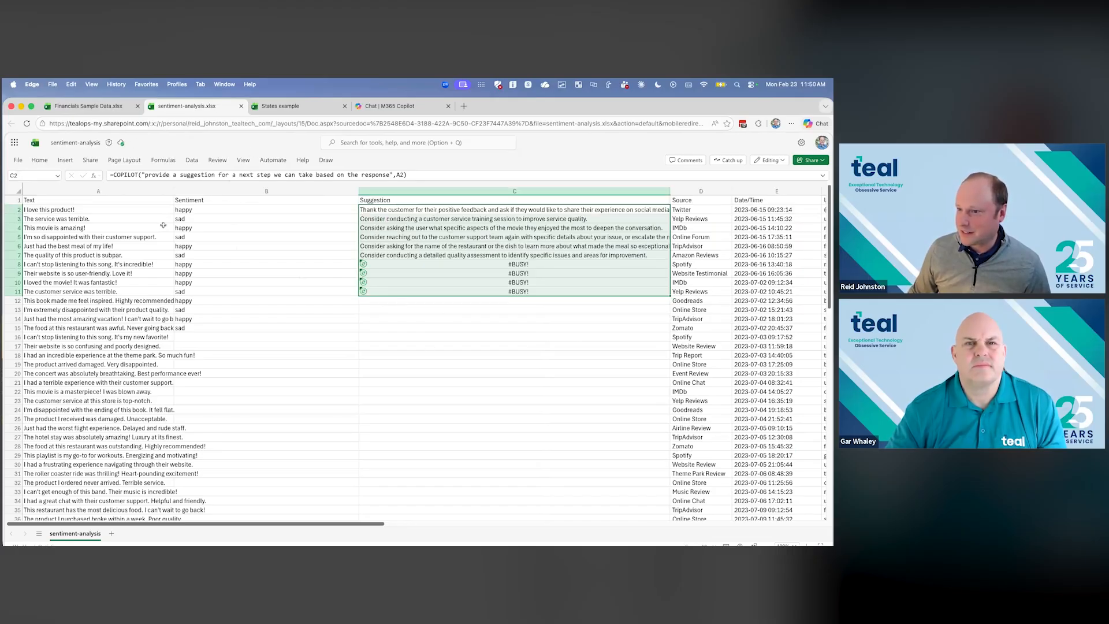
- Compare the customer comments in rows 3 and 5 with their generated suggestions
click(58, 219)
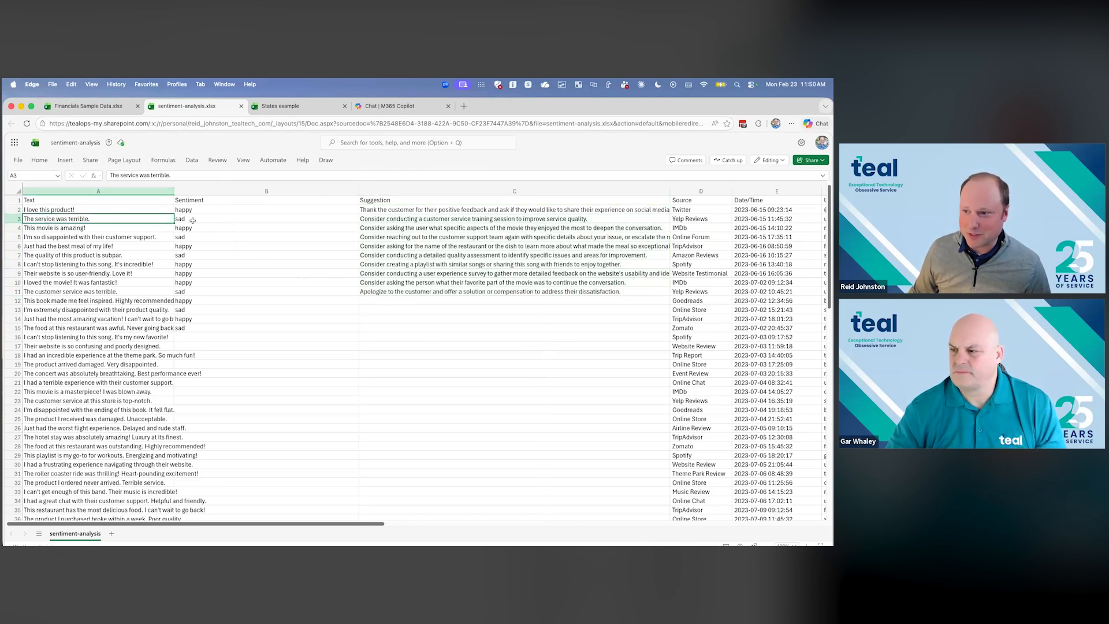
key(Right)
key(Right)
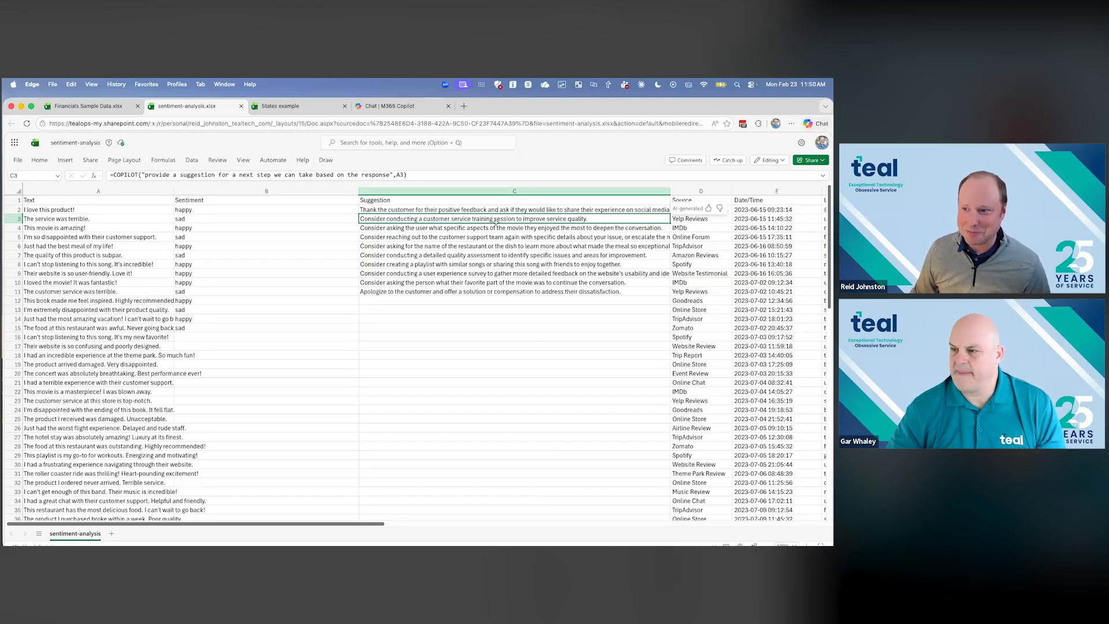
click(82, 237)
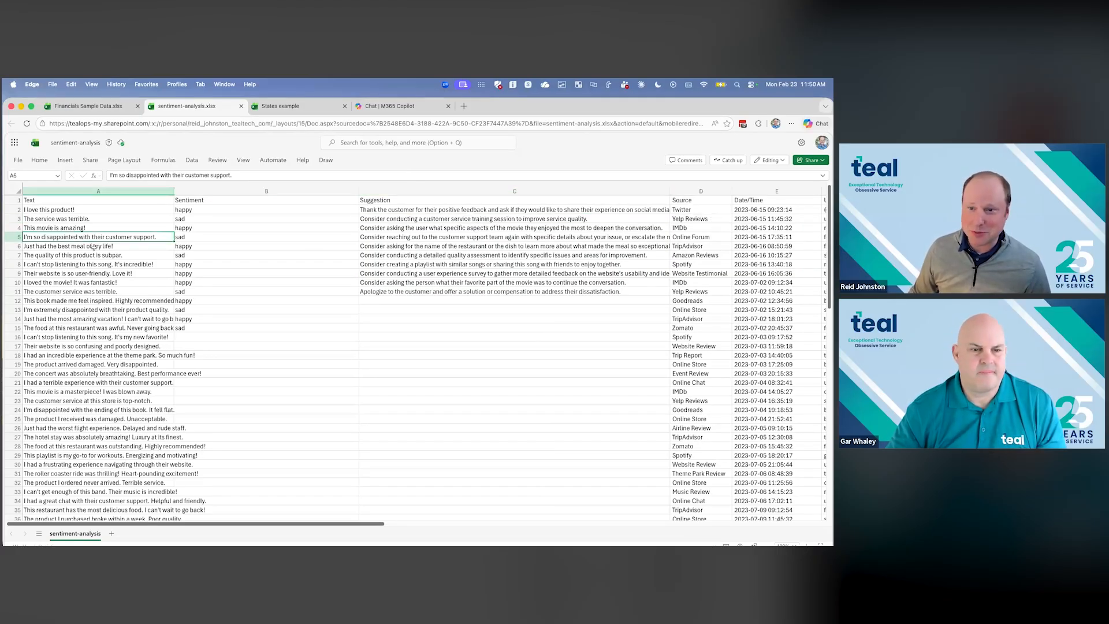
click(408, 238)
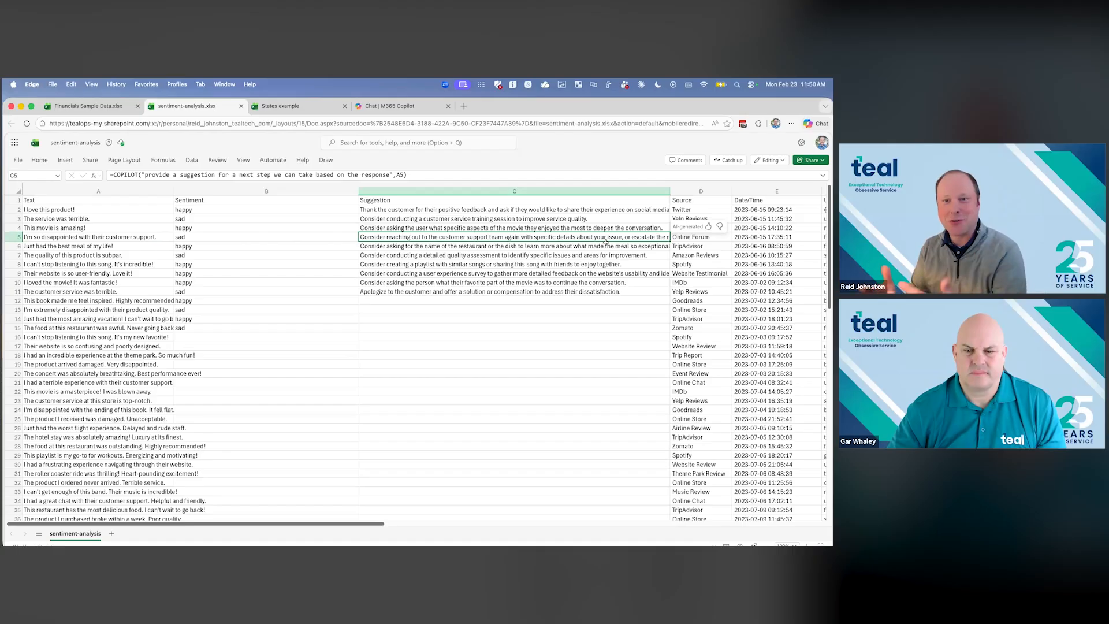
- Open the Copilot chat for this workbook and ask "Give me a summary of sentiment for rows 2-4 in column A"
click(43, 160)
click(724, 182)
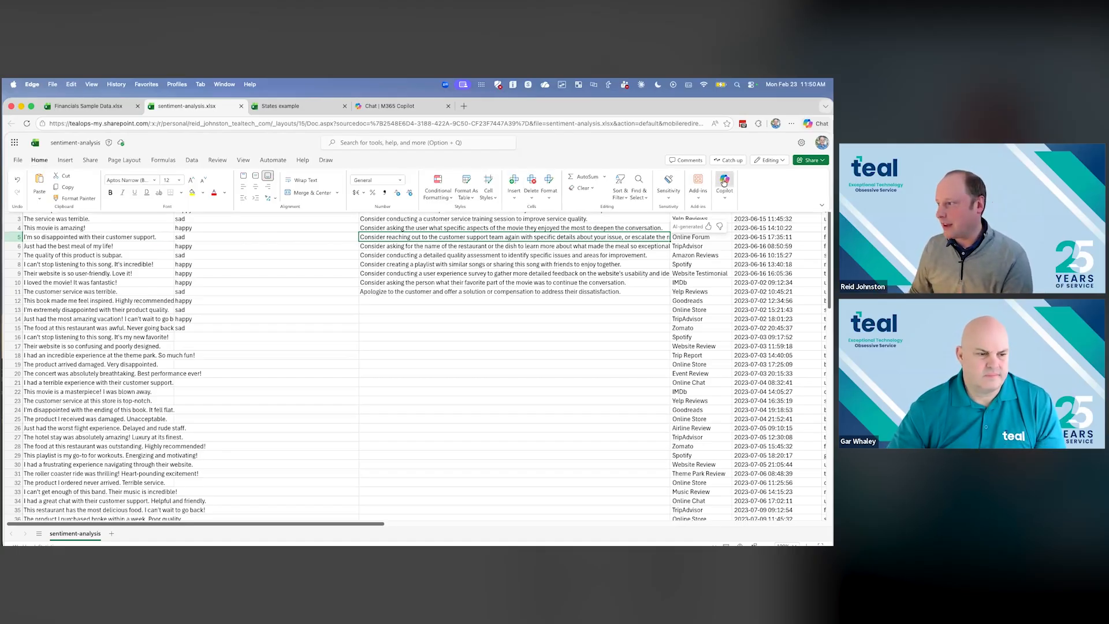
click(201, 241)
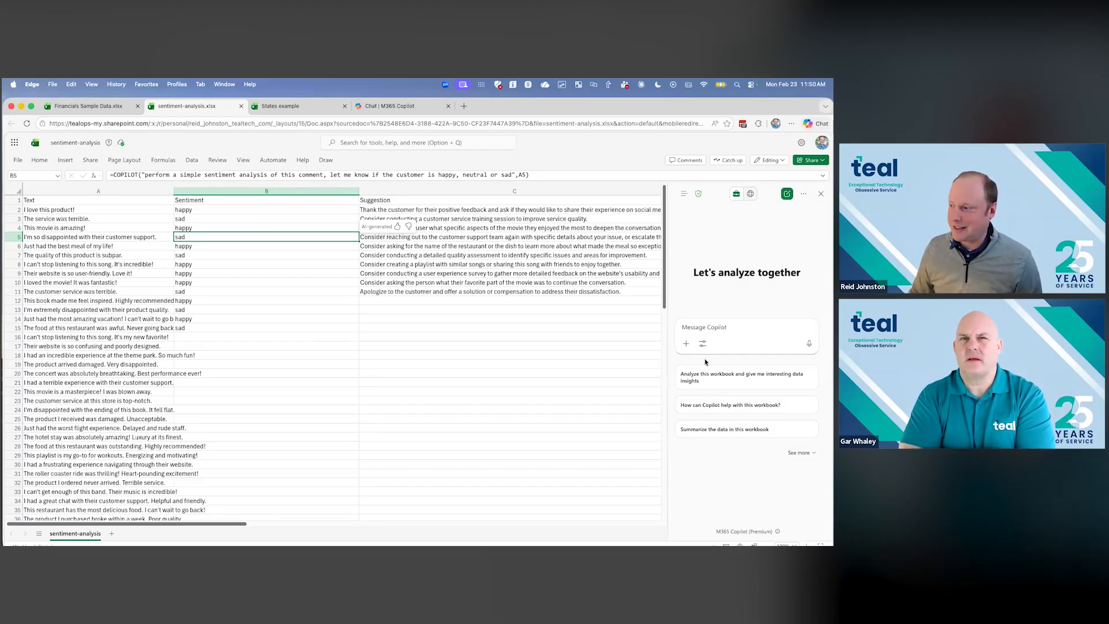
click(716, 329)
text(Give me a summary of sentiment for rows)
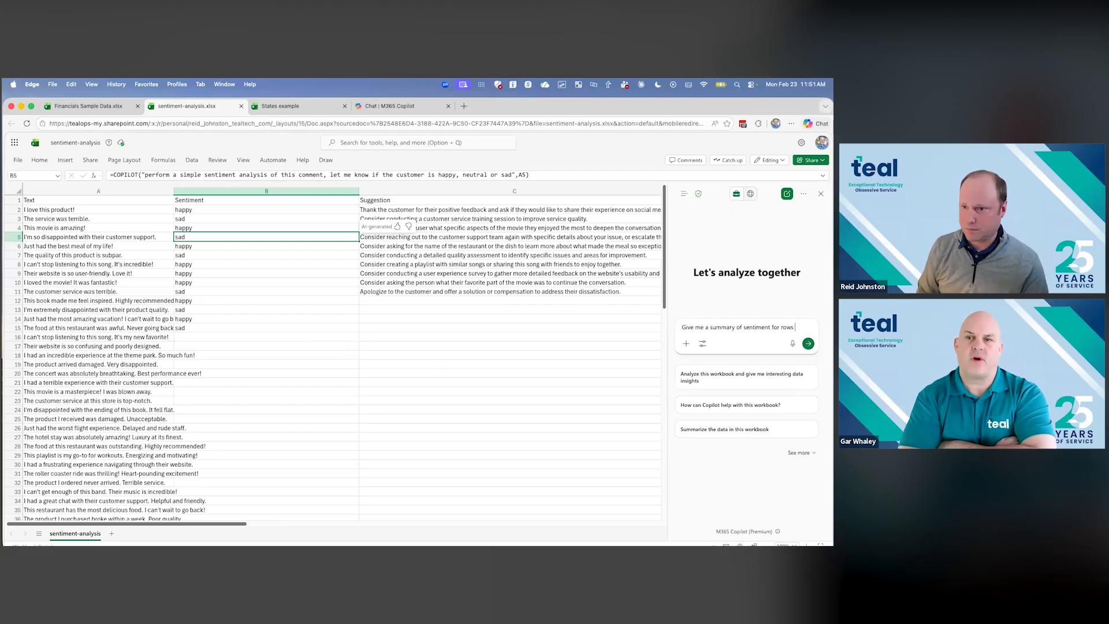
text(2-4 in column A)
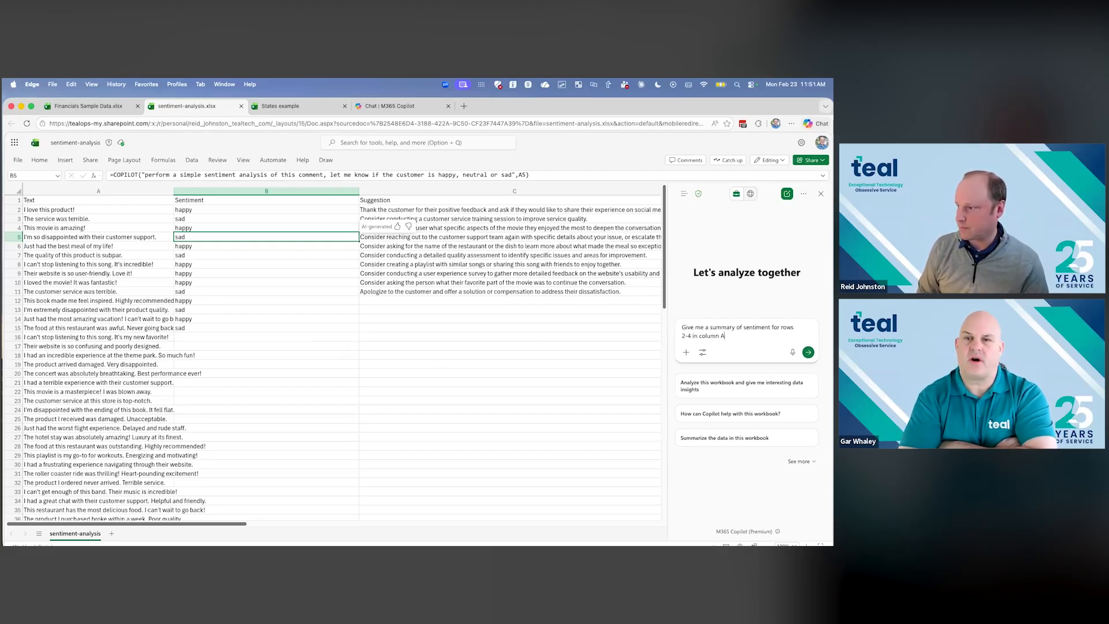
key(Return)
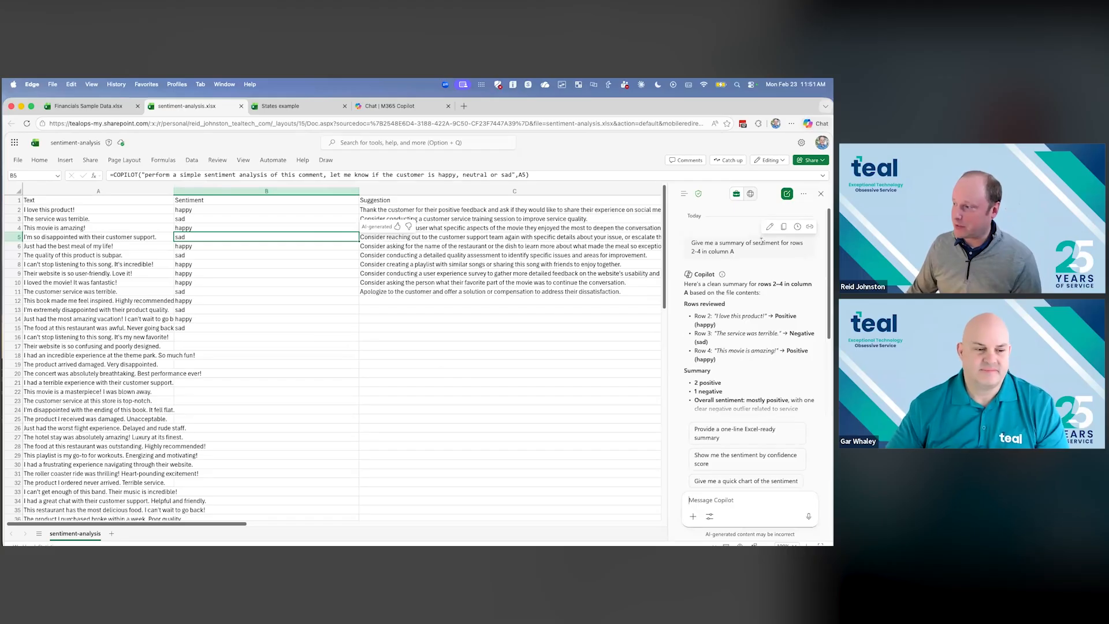
- Review Copilot's answer on rows 2-4 alongside the Sentiment formulas in B15 and B2, and close the chat
drag(766, 245, 799, 257)
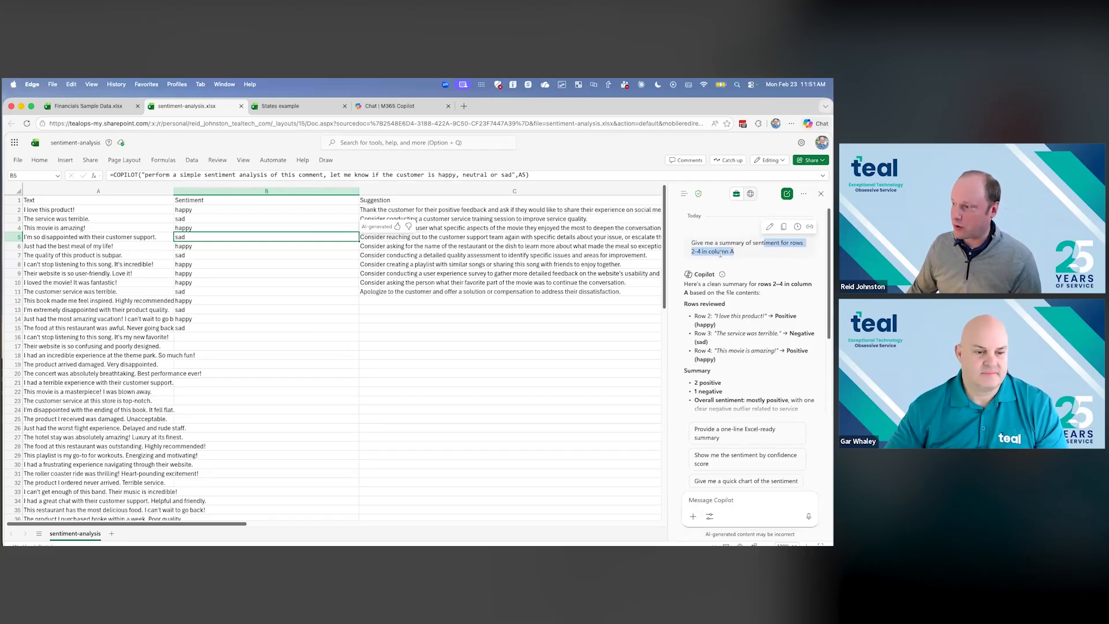
scroll(755, 274, down, 1)
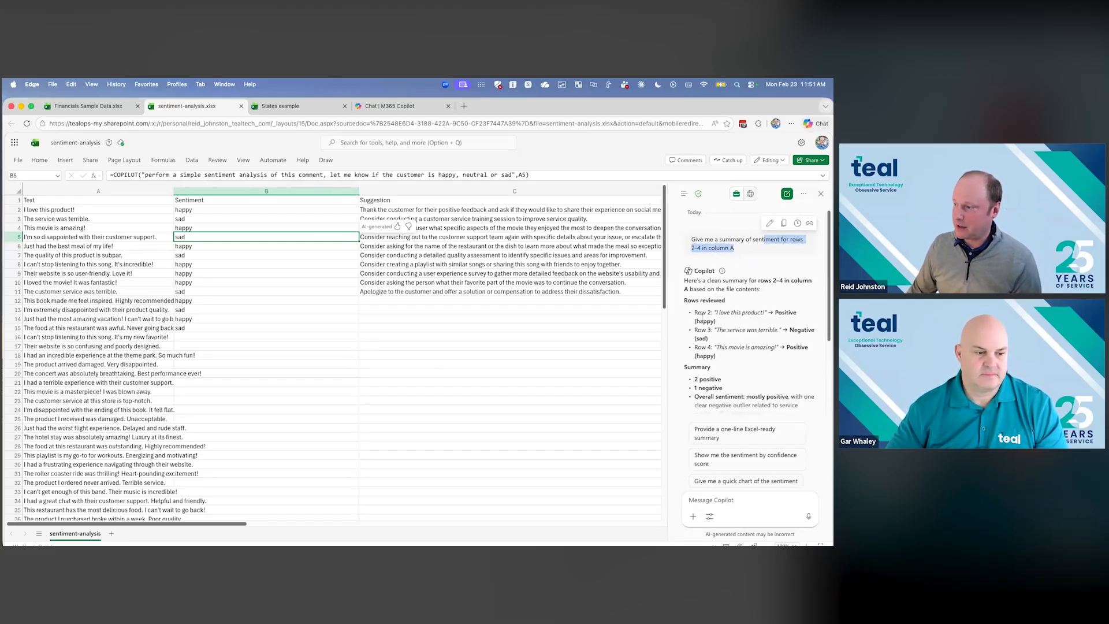
drag(706, 317, 760, 357)
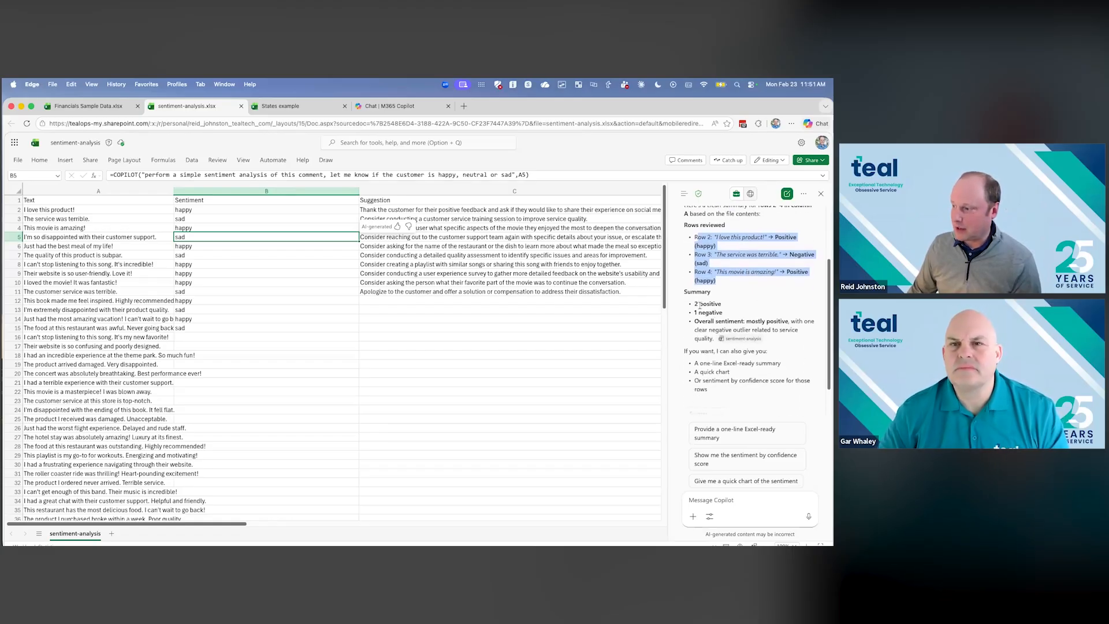
click(700, 306)
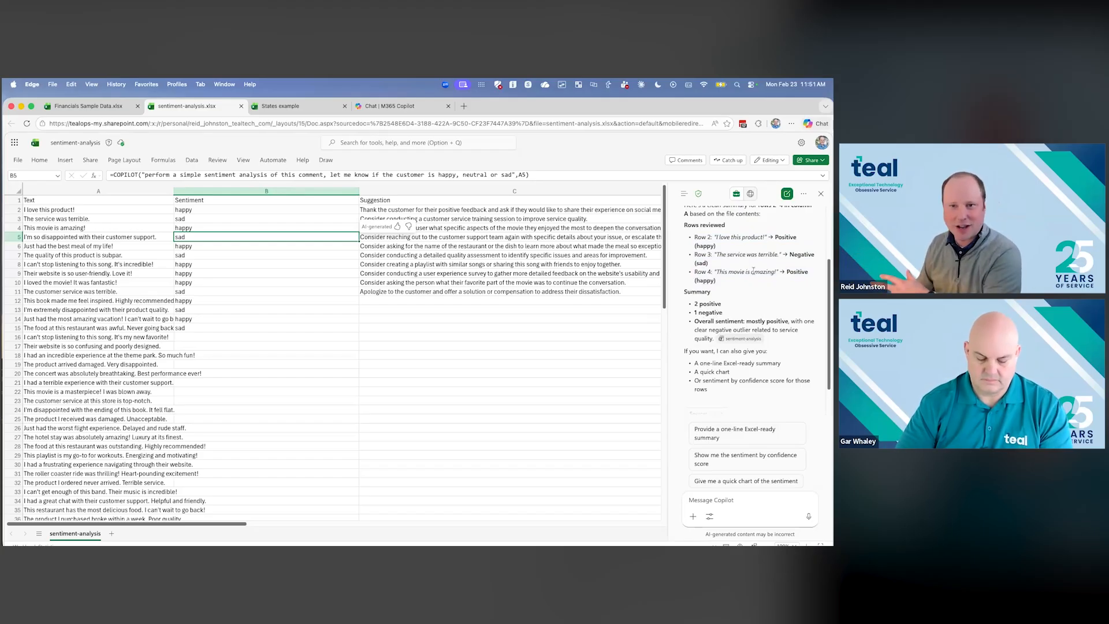
click(232, 325)
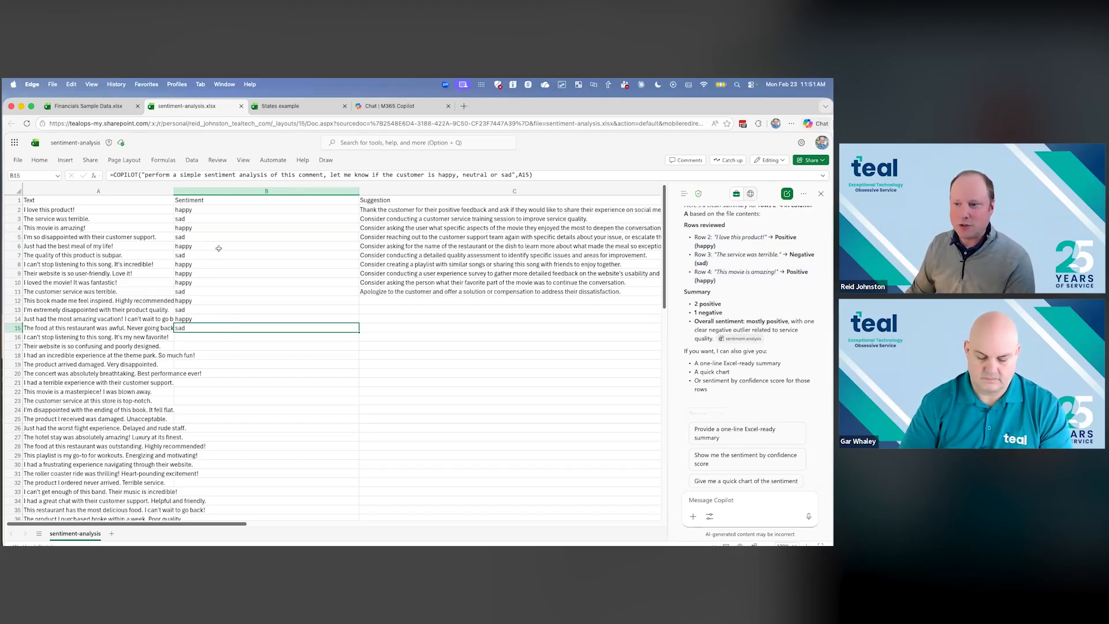
click(190, 210)
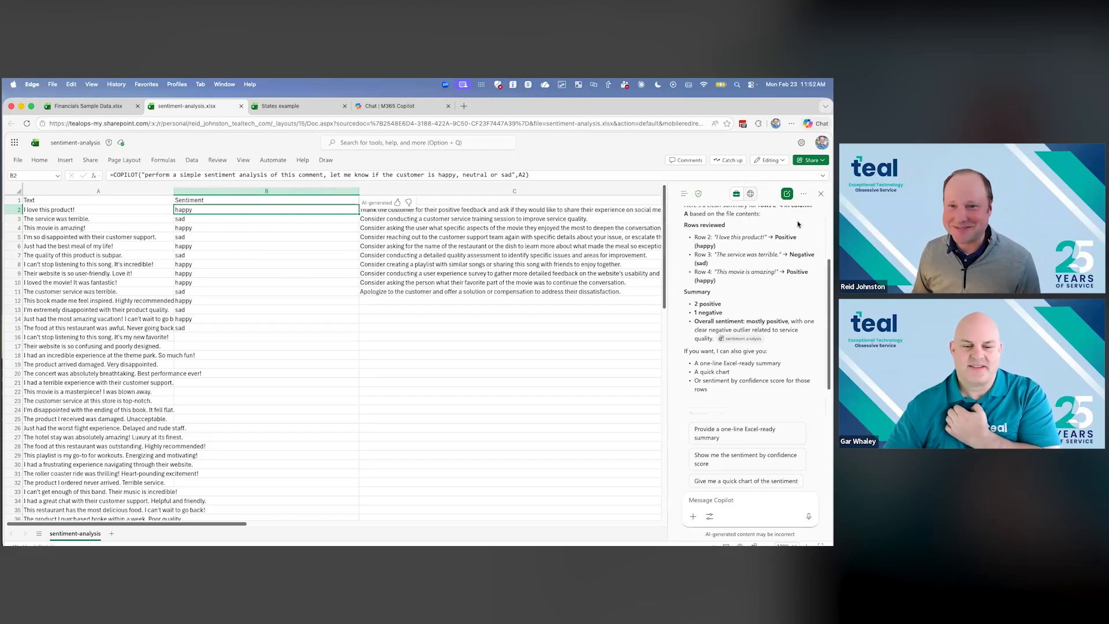
click(821, 195)
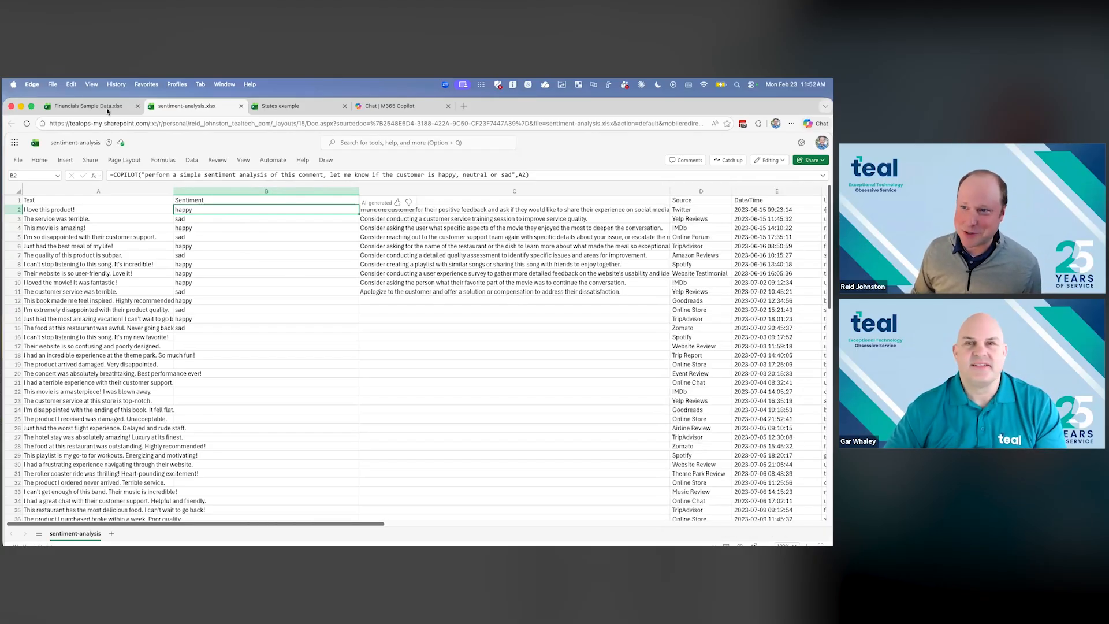
- Switch to the Financials Sample Data workbook and look over its Business Unit column and the Jan to Dec figures
click(87, 106)
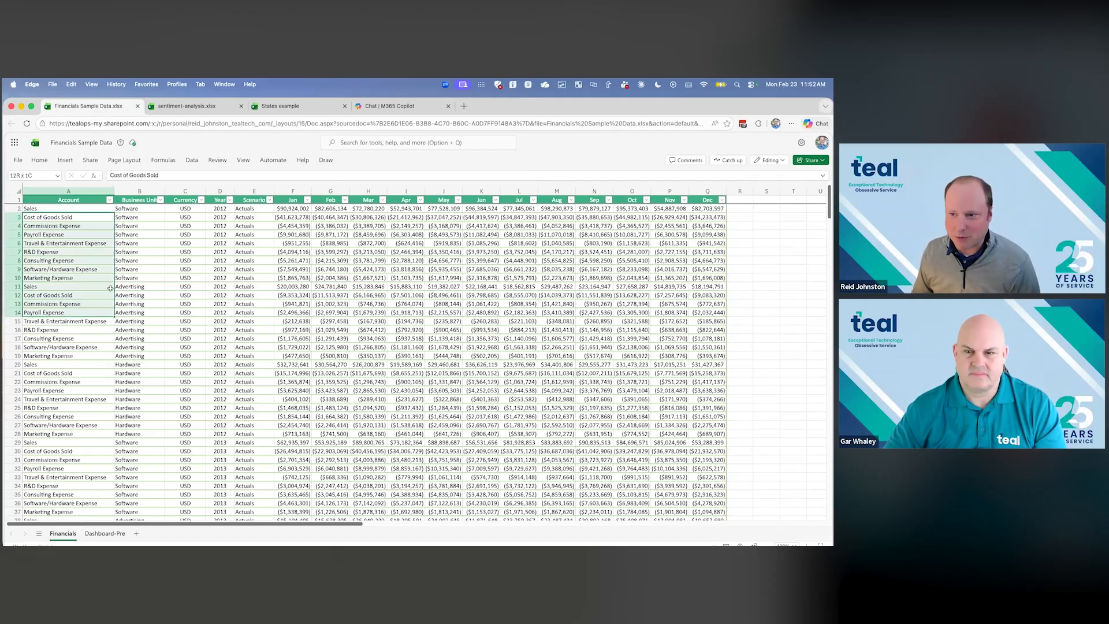
drag(139, 234, 139, 364)
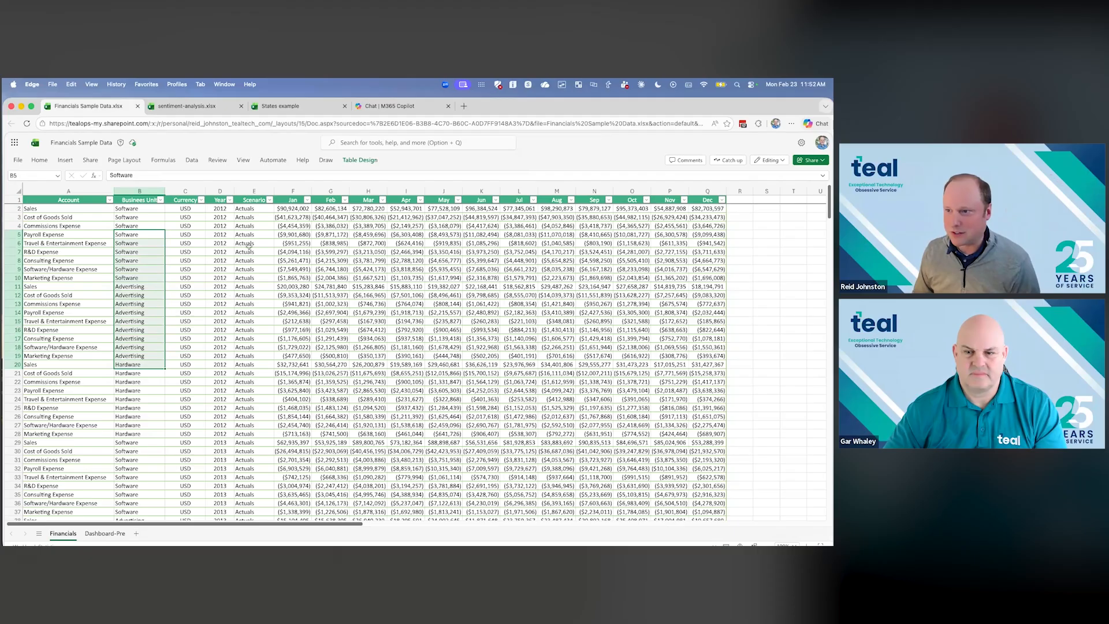
drag(290, 227, 708, 315)
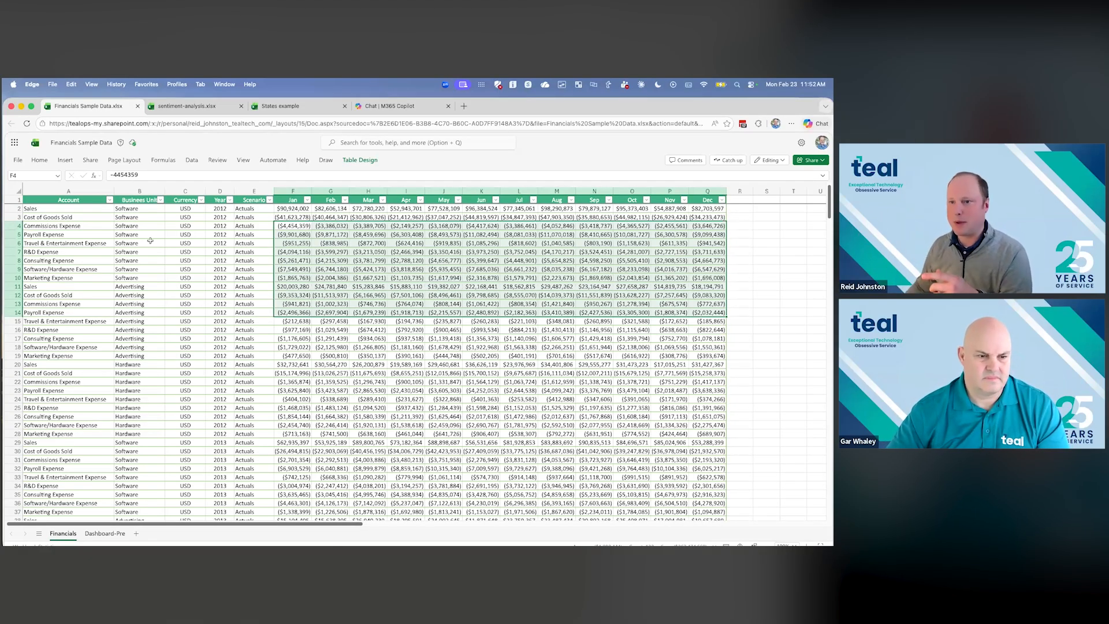
- Open Copilot chat for the Financials Sample Data workbook and turn on Agent mode
click(38, 161)
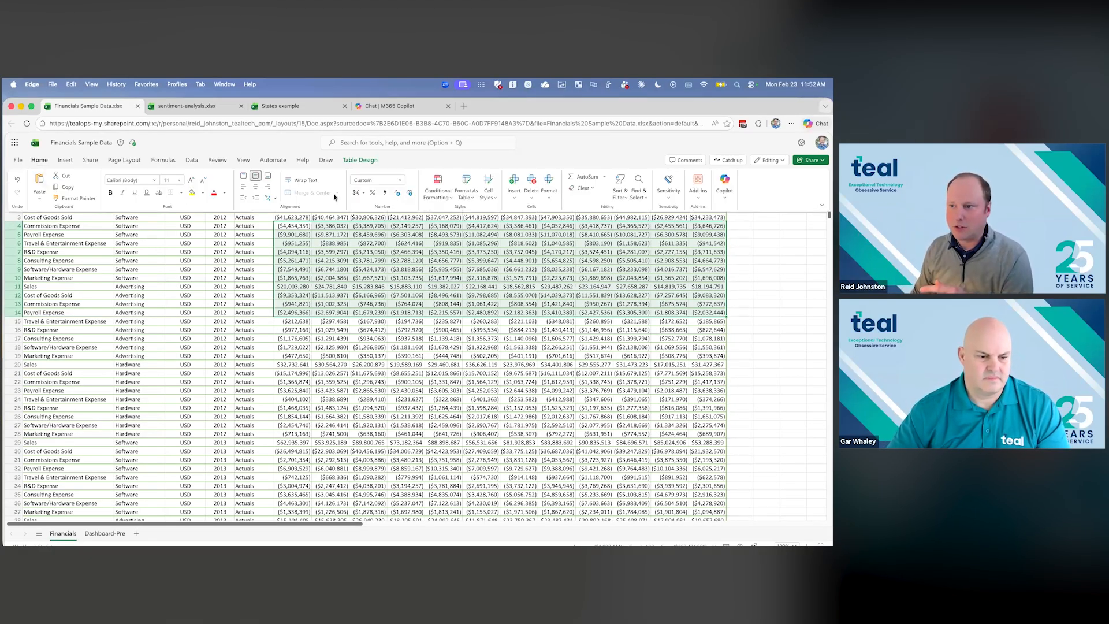
click(726, 184)
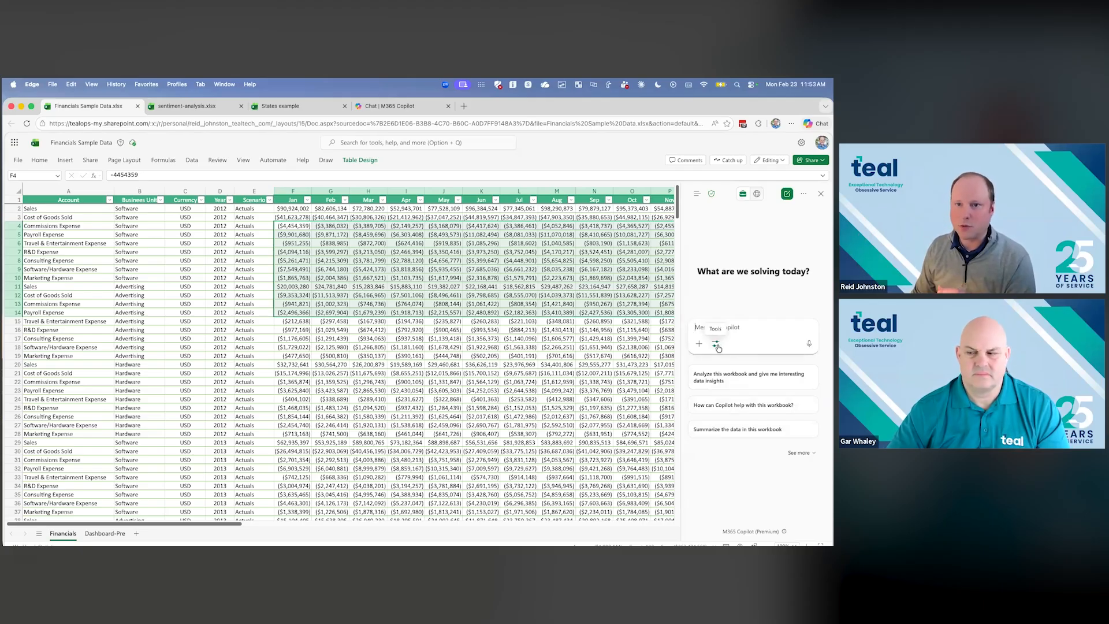
click(717, 345)
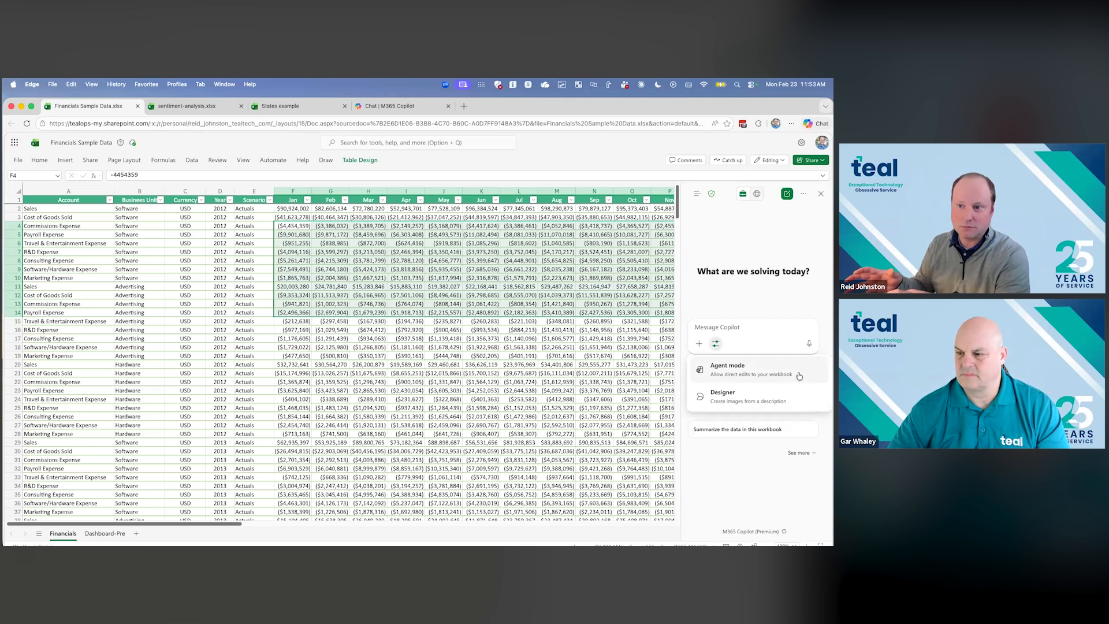
click(799, 376)
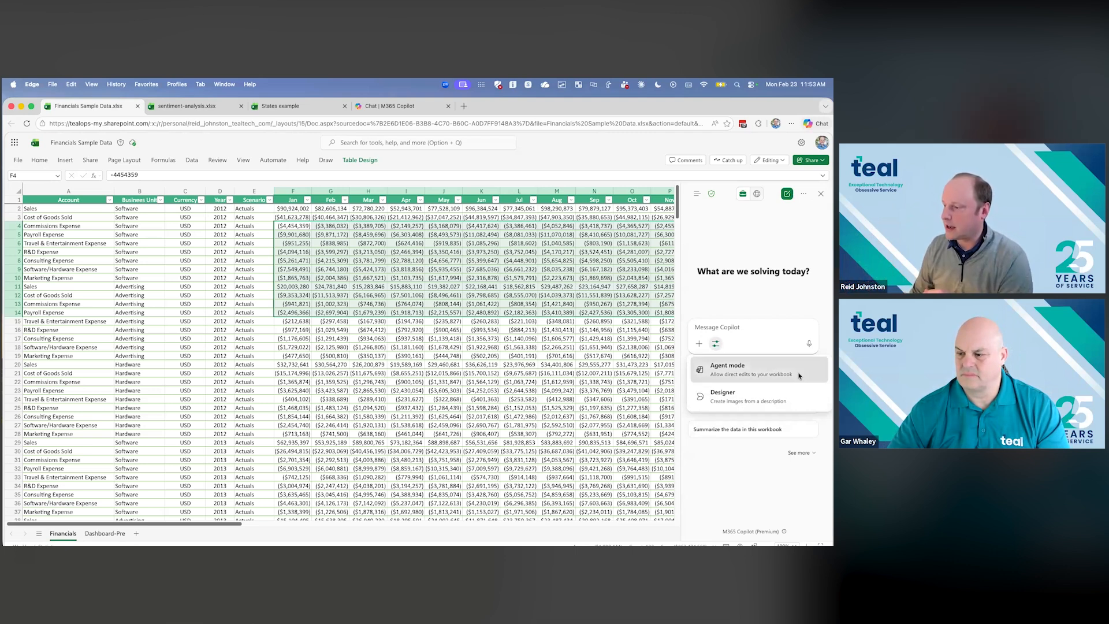
- Ask the Copilot agent to "highlight every number greater than 10,000"
click(796, 295)
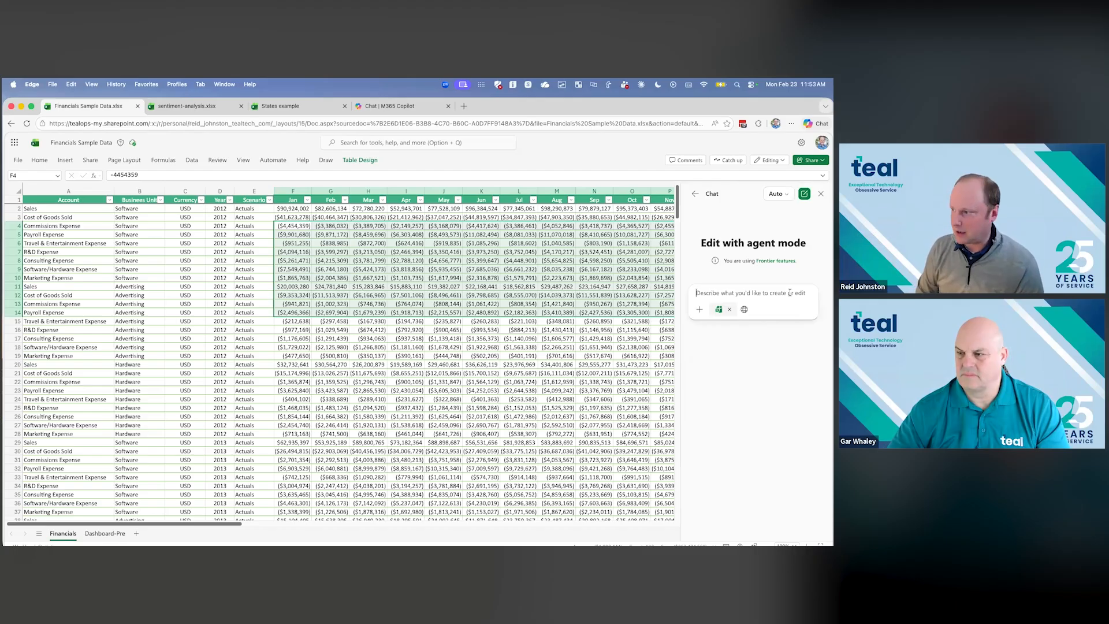
text(highlight ev)
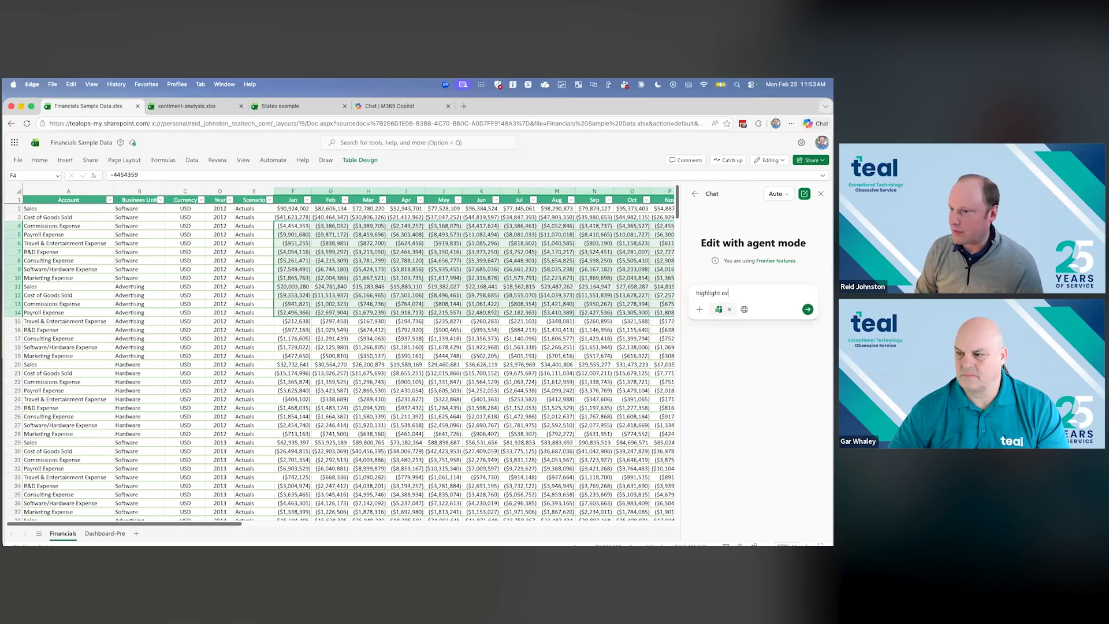
text(ery number greater than)
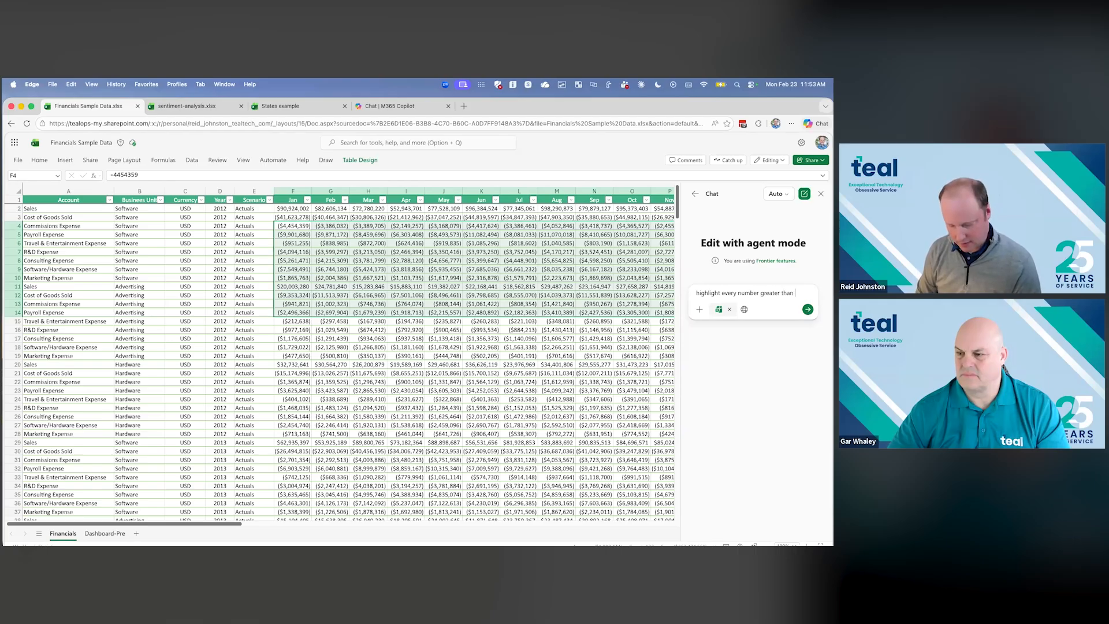
text( 10,000)
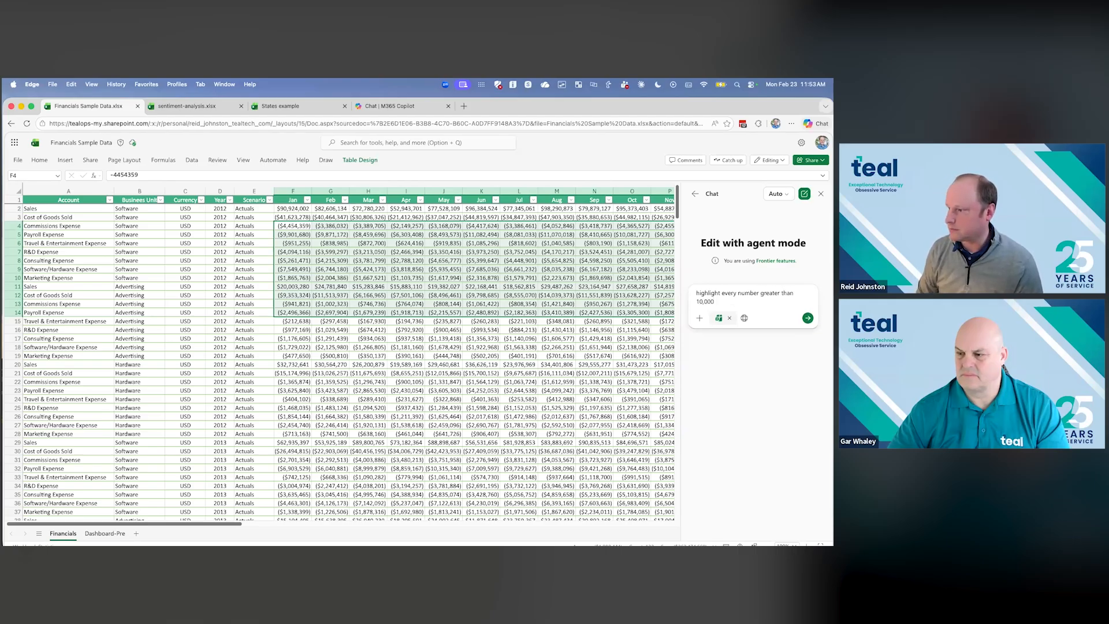
key(Return)
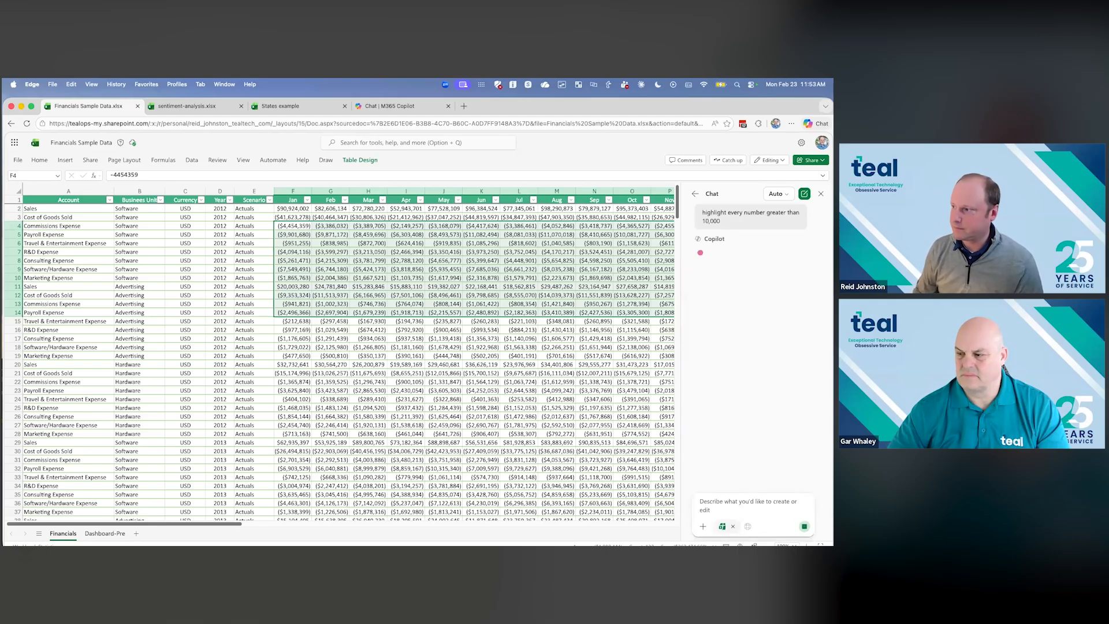
- Look over the highlighting Copilot applied to the monthly figures on the Financials sheet
click(625, 391)
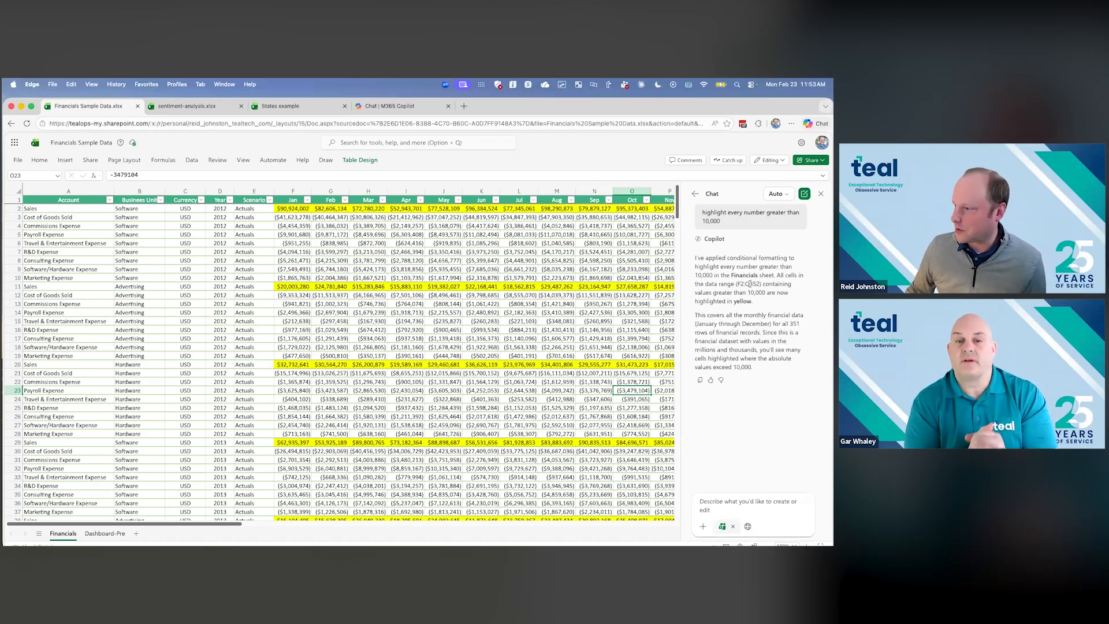
scroll(445, 341, down, 1)
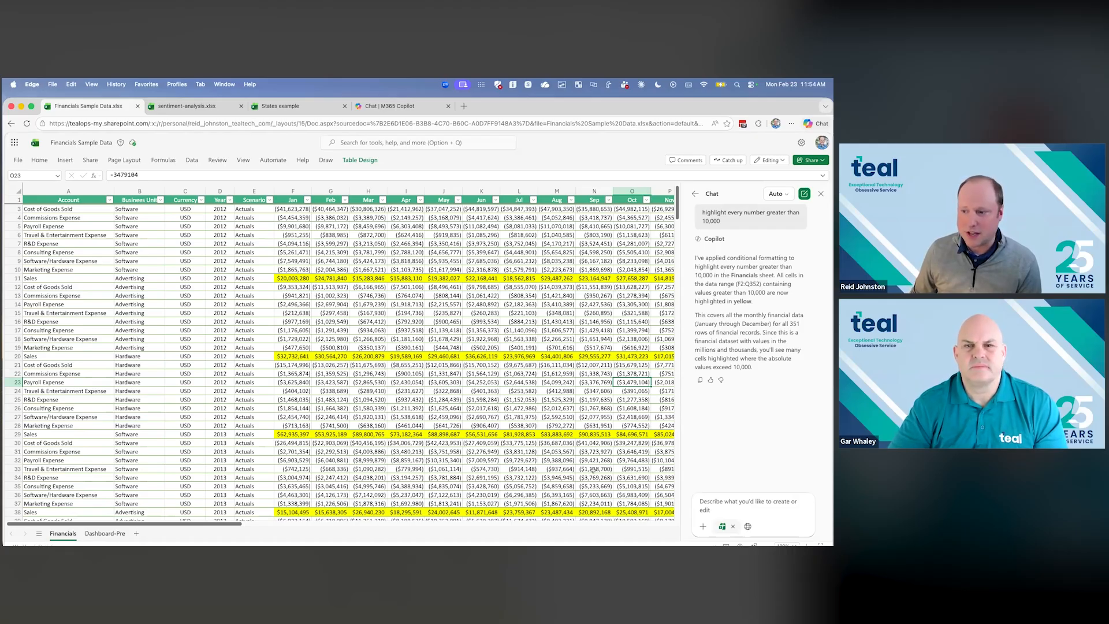
scroll(567, 427, down, 5)
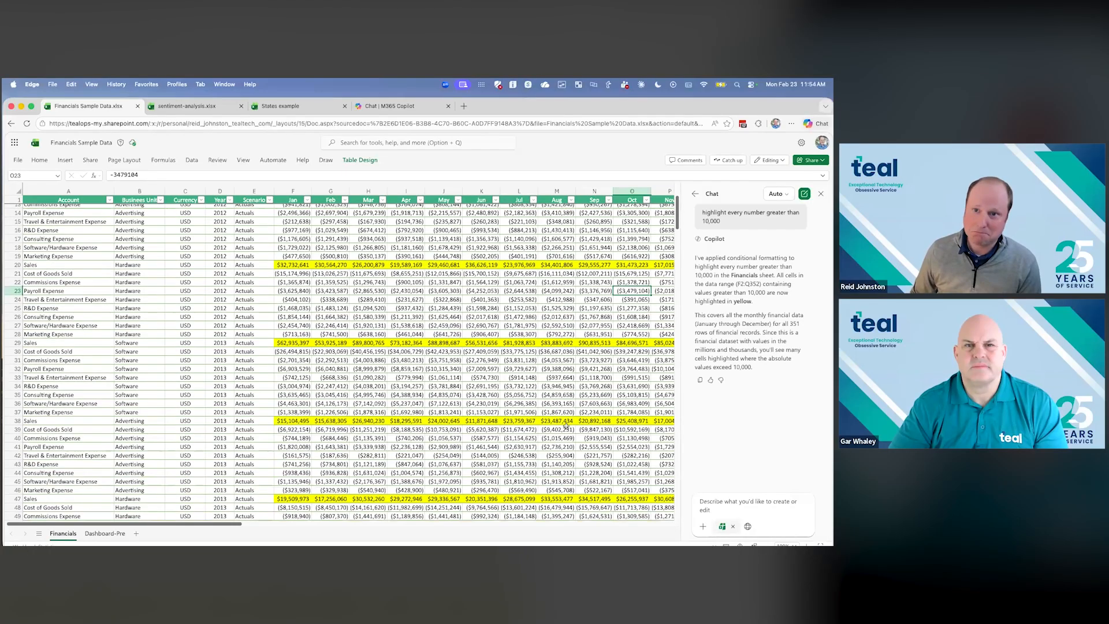
scroll(566, 426, up, 4)
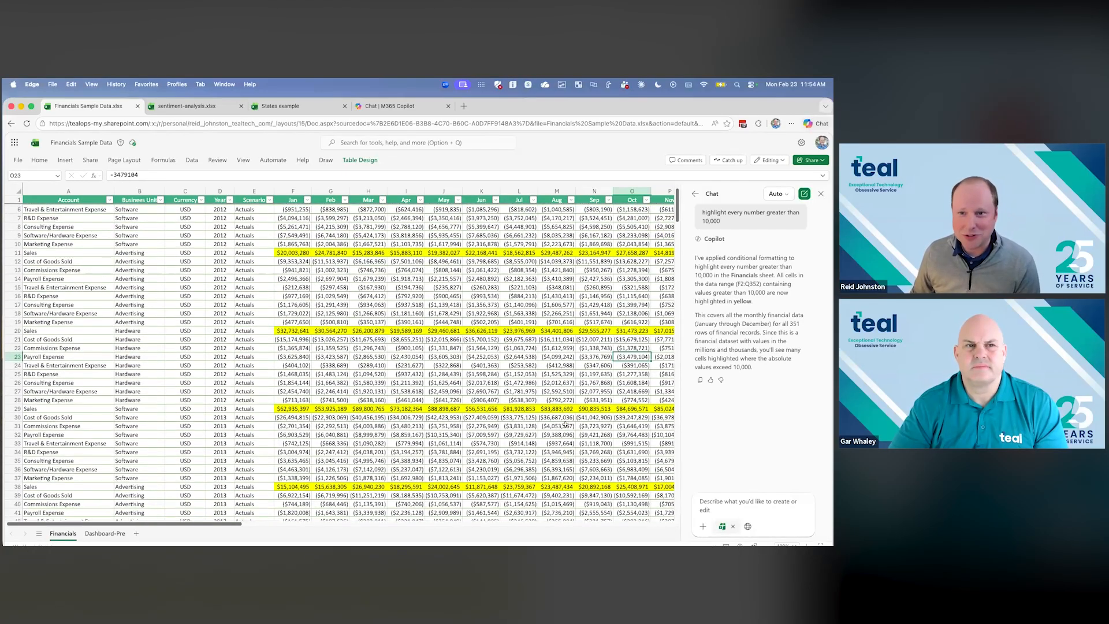
scroll(566, 425, up, 1)
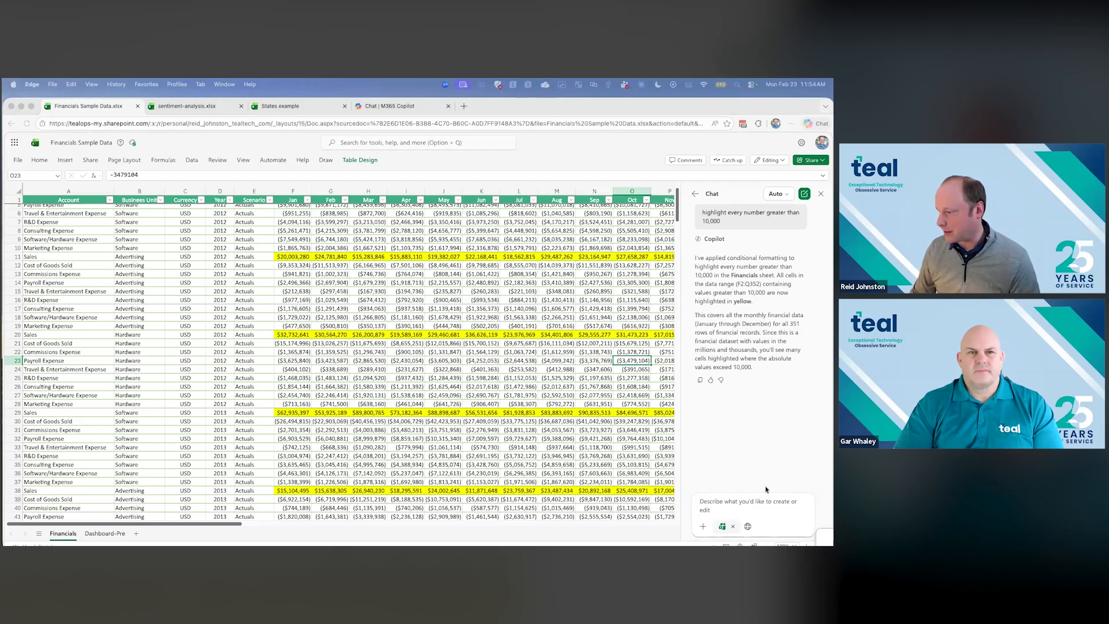
- Ask the Copilot agent to "create a simple dashboard for the data represented here, showing trends and key points"
click(709, 500)
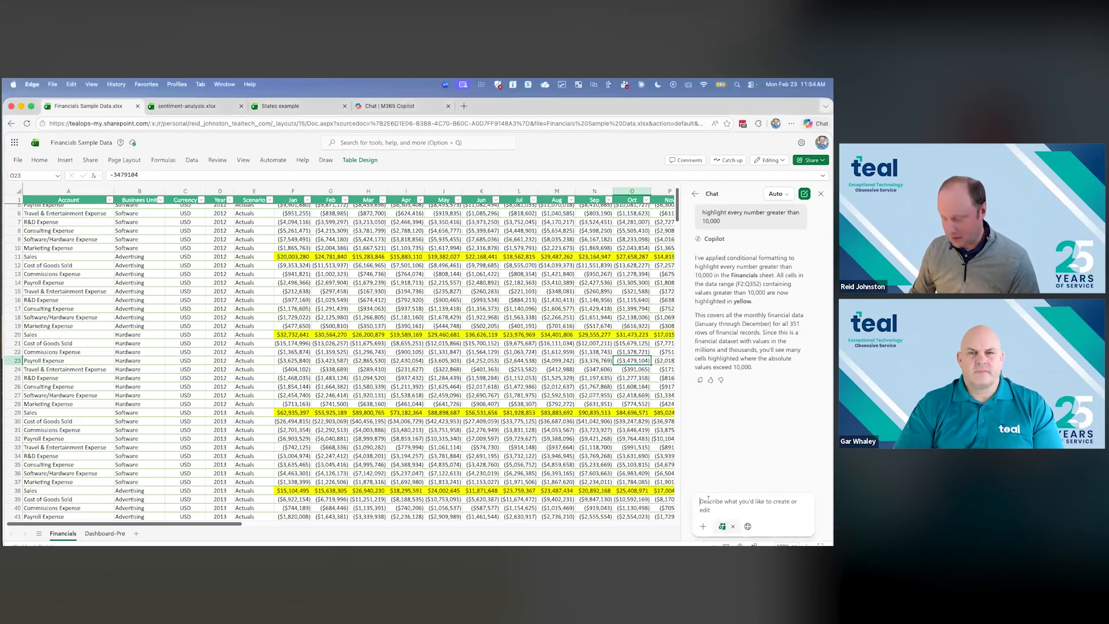
text(reate a simple dashboard for the data represented here, showing trends and key points)
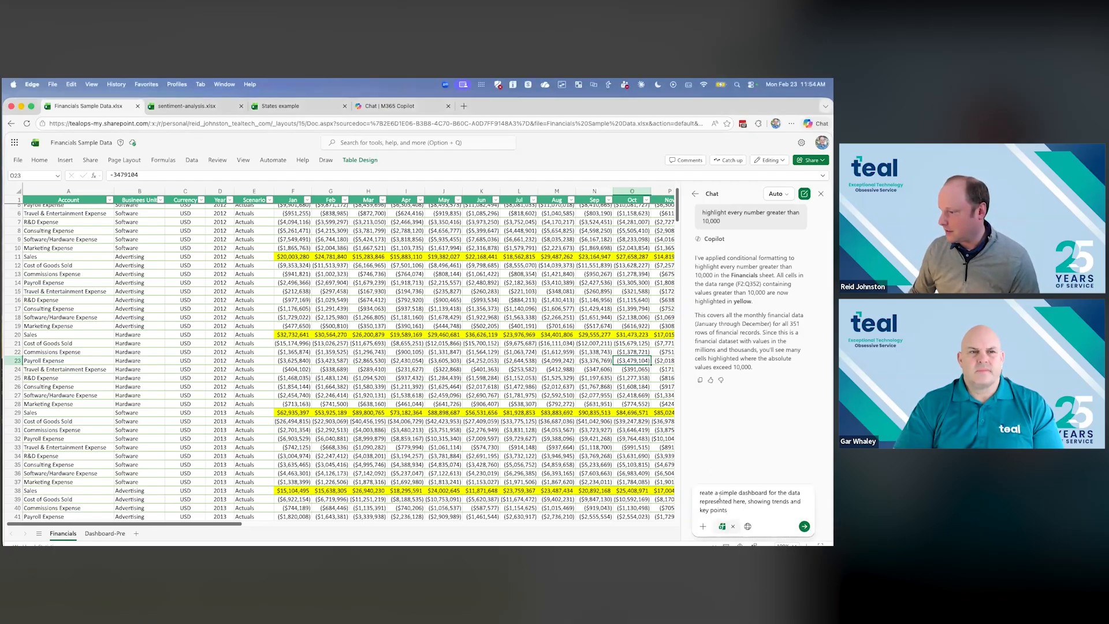
text(c)
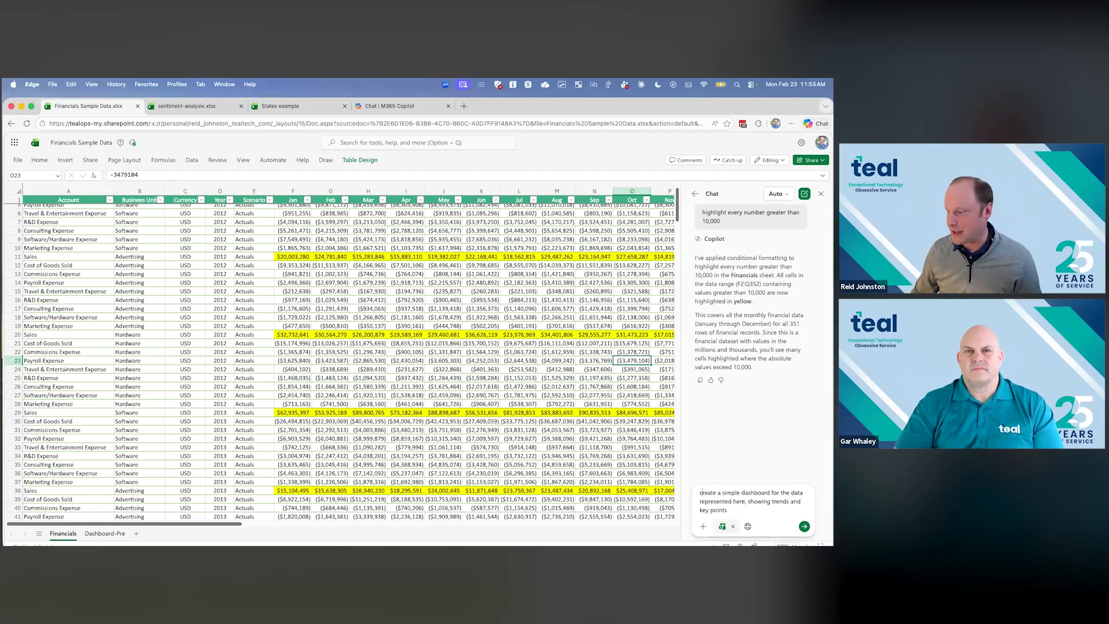
click(805, 527)
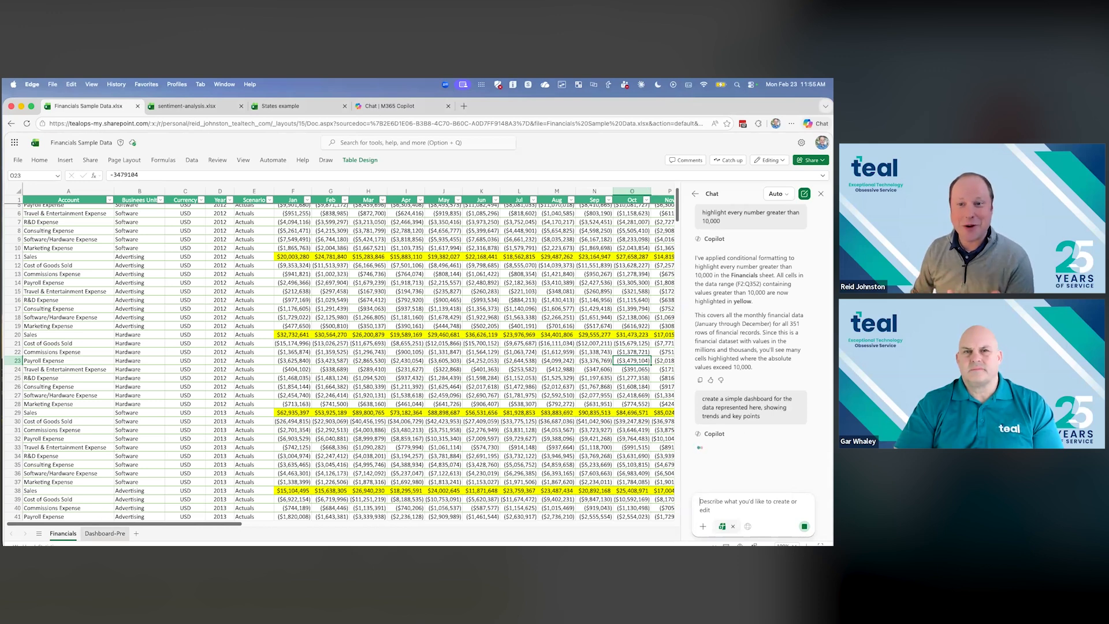
- Open the Dashboard-Pre sheet and review its annual sales by business unit, yearly expenses and profitability tables
click(105, 533)
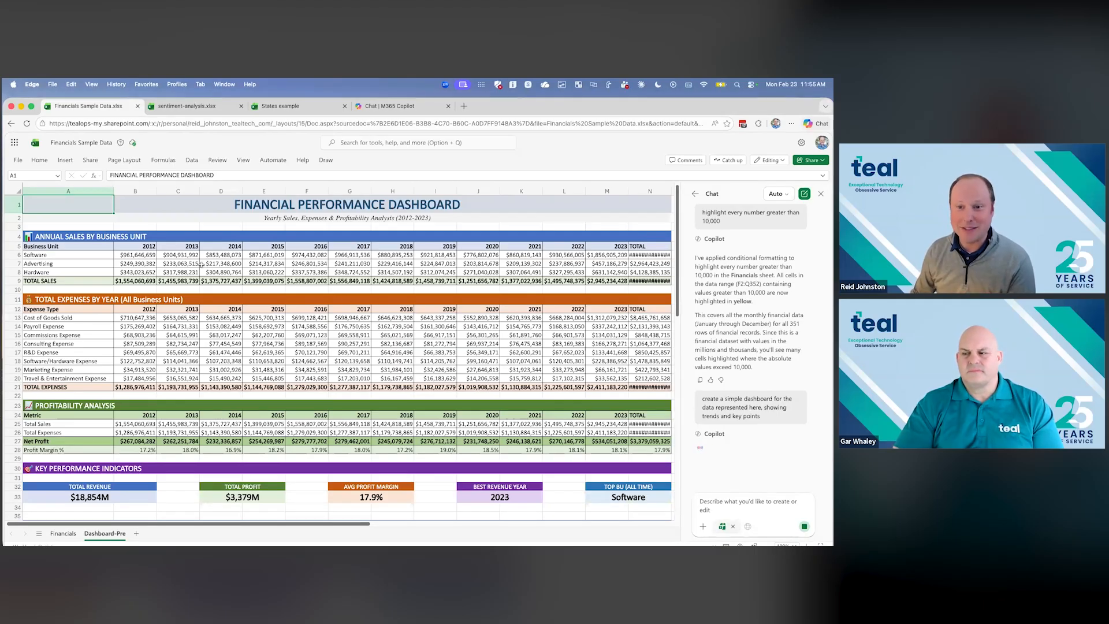
click(55, 255)
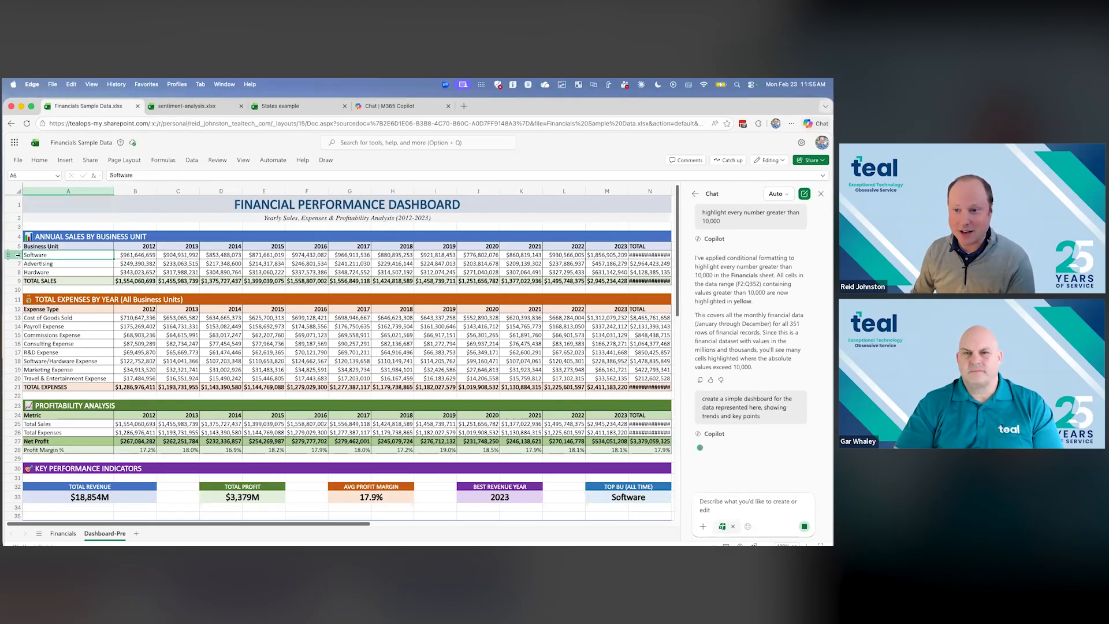
drag(18, 255, 17, 263)
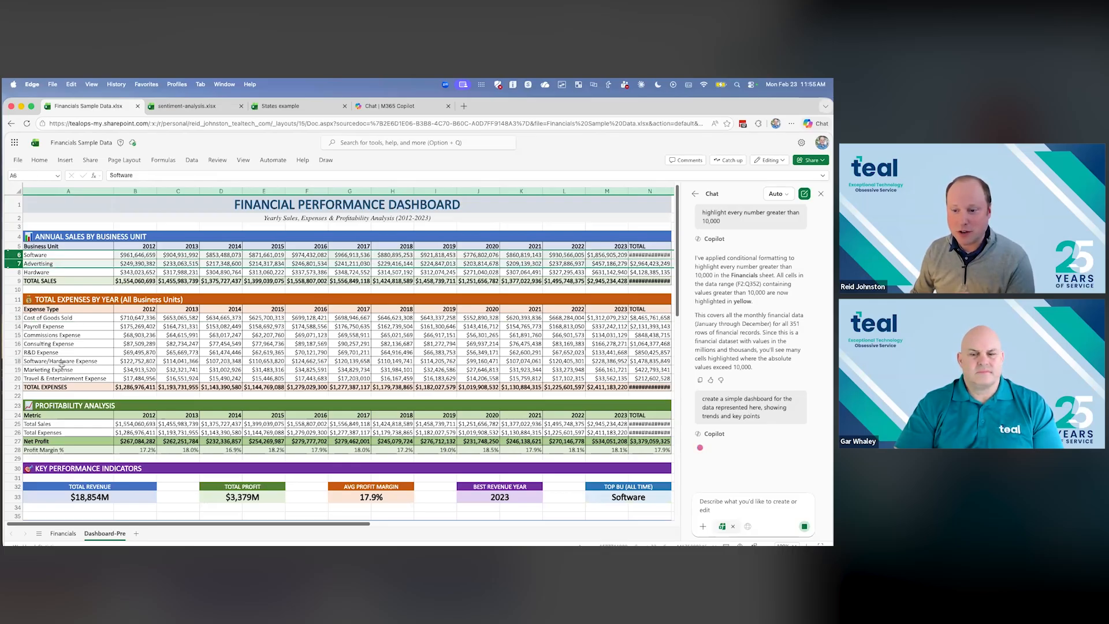
scroll(17, 361, down, 3)
scroll(64, 390, down, 2)
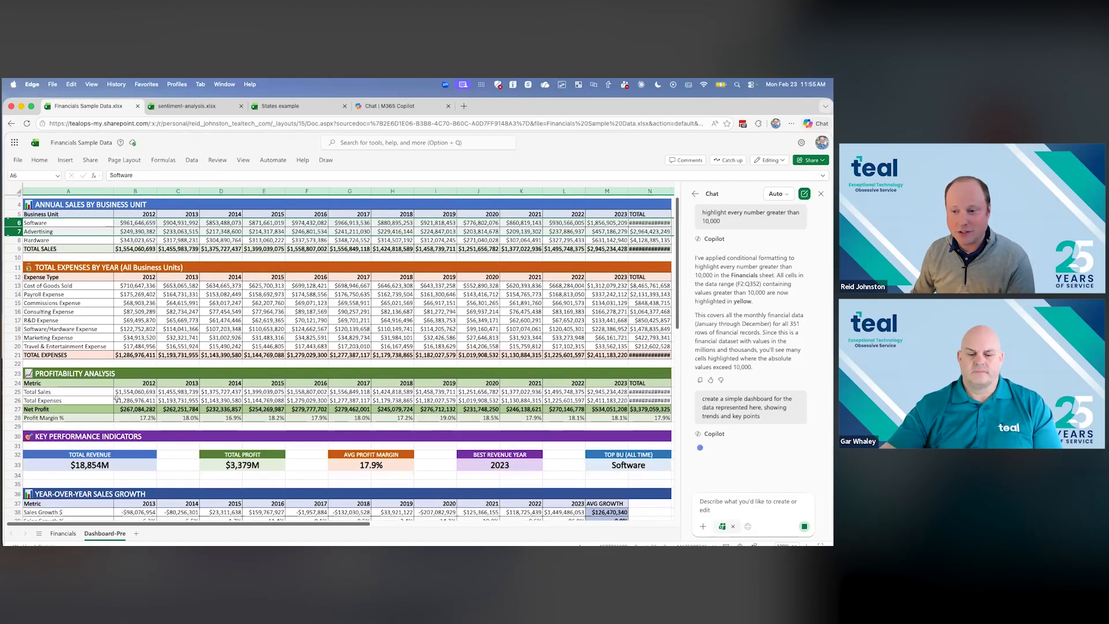
- Check the key performance indicators and trend charts on Dashboard-Pre against the dashboard prompt in the chat
click(110, 450)
click(272, 448)
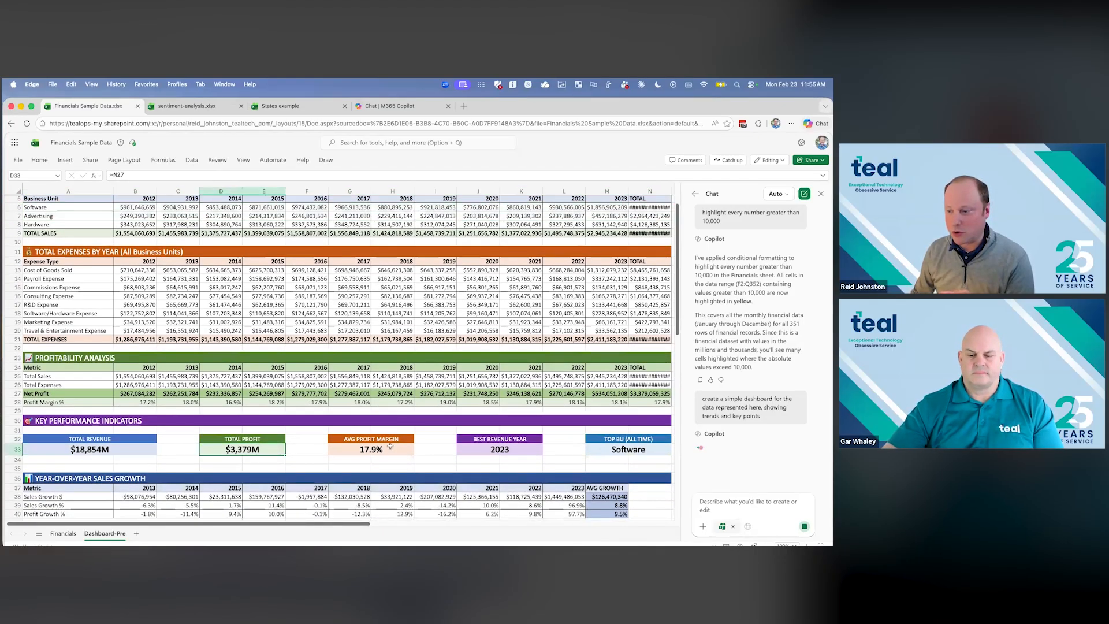
click(370, 449)
scroll(588, 439, down, 20)
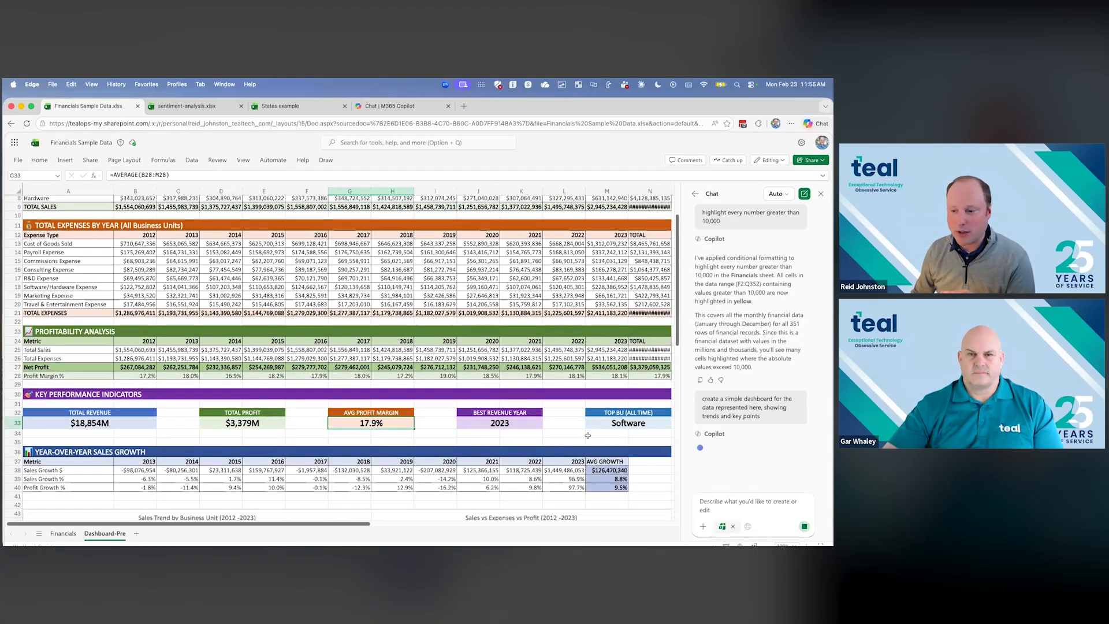
scroll(561, 406, down, 2)
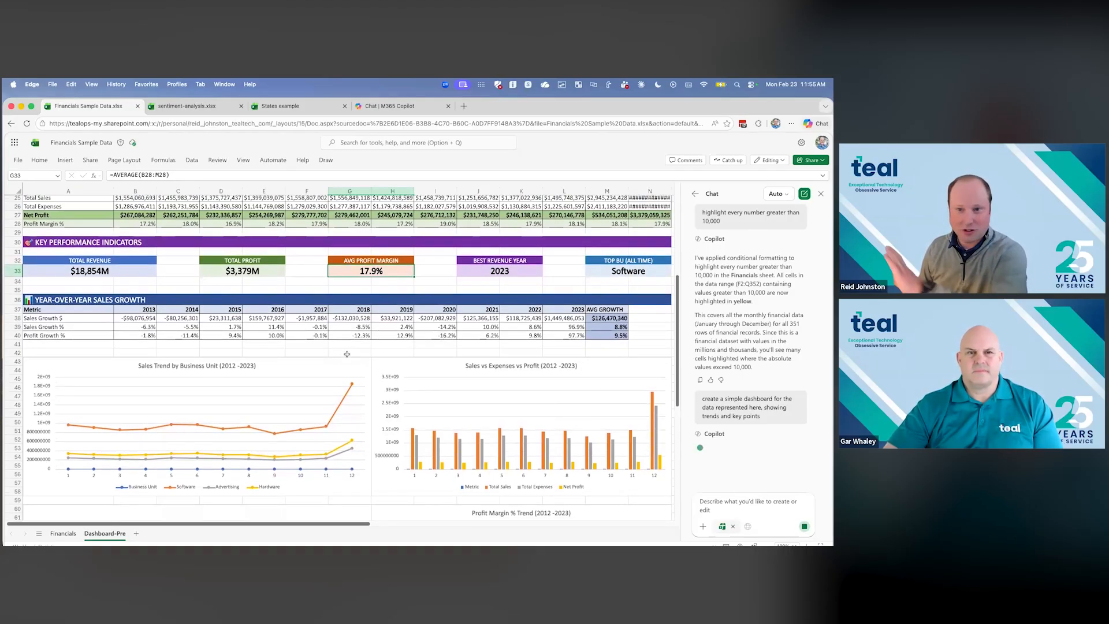
scroll(345, 349, up, 20)
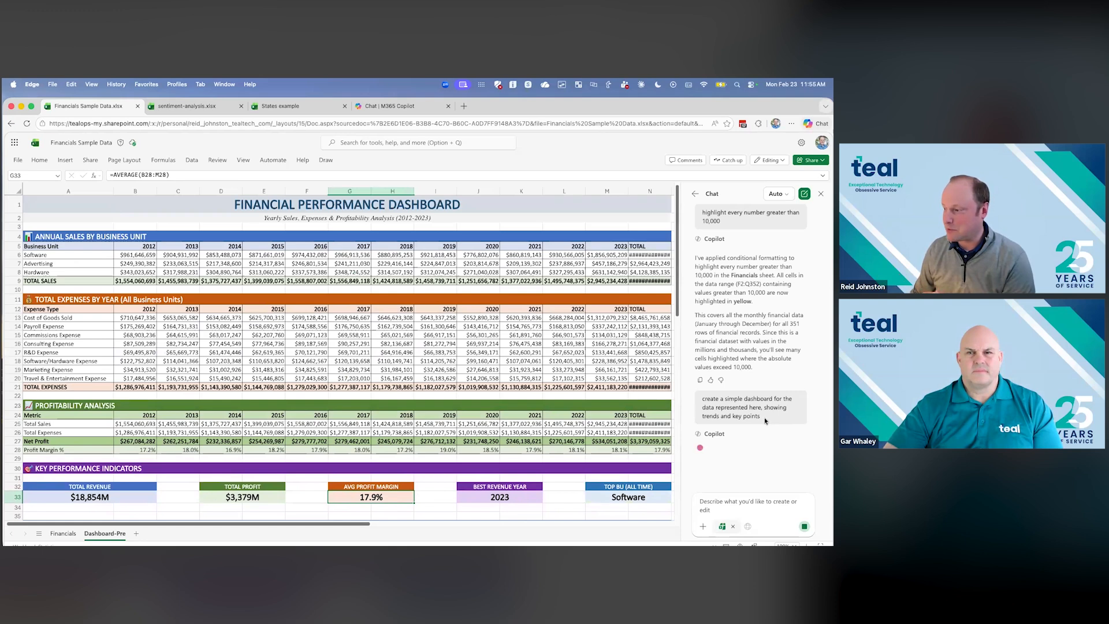
triple_click(722, 409)
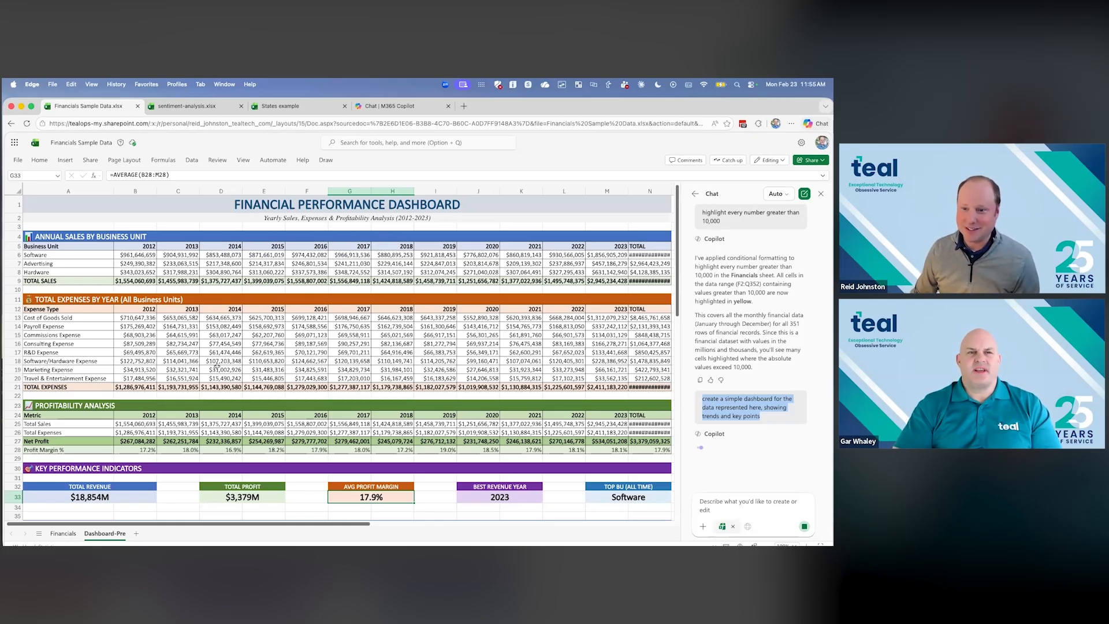
- Return to the Financials sheet and inspect the tables on the new Dashboard sheet starting from column A
click(63, 533)
scroll(109, 409, up, 2)
scroll(109, 409, up, 2)
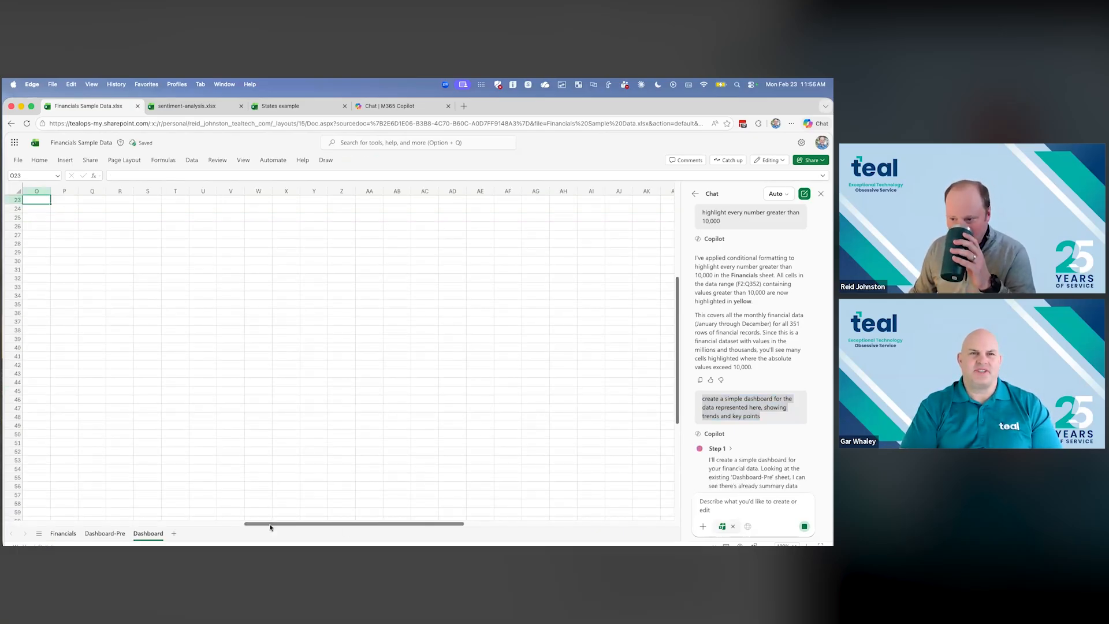
drag(221, 523, 11, 508)
scroll(60, 401, up, 7)
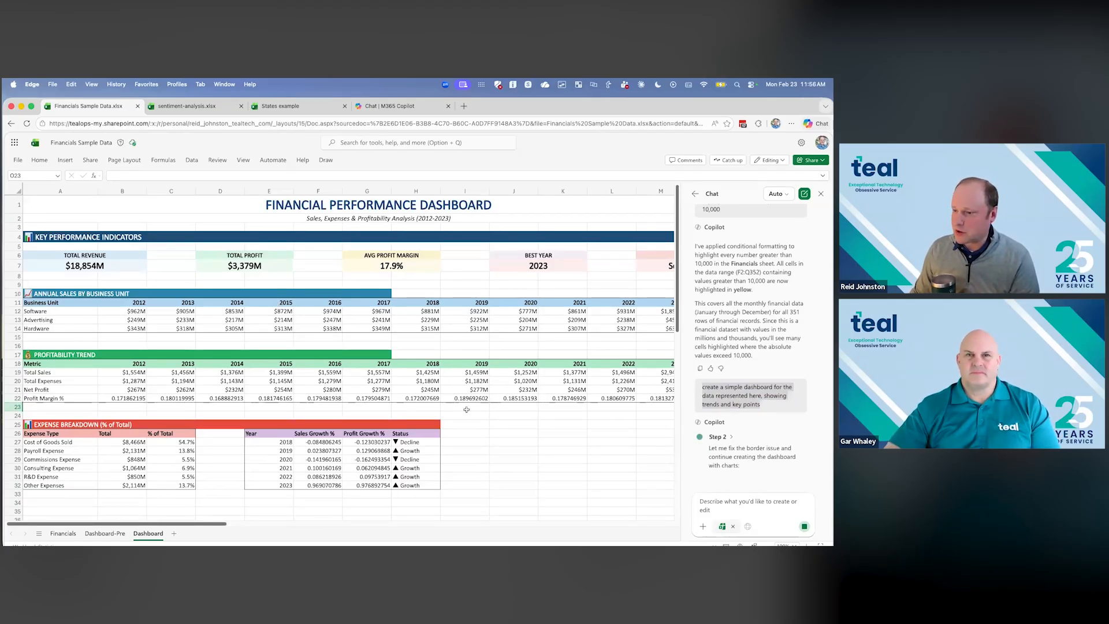
- Expand Copilot's step list and read its explanations for creating the dashboard sheet and fixing the border issue
scroll(204, 346, down, 1)
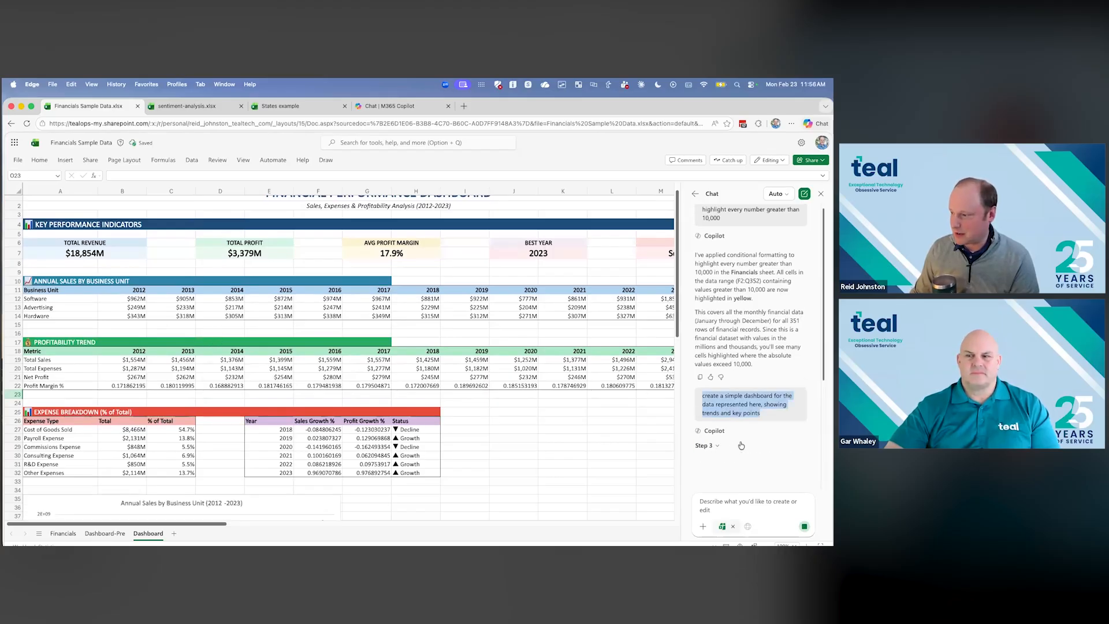
click(731, 447)
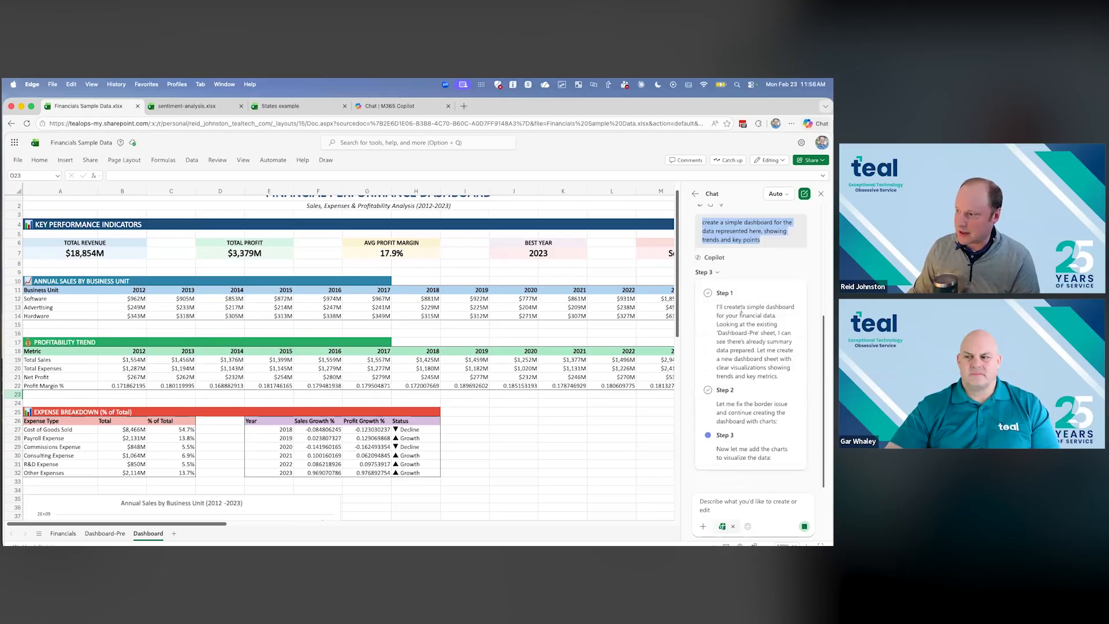
drag(725, 309, 754, 351)
drag(732, 404, 749, 413)
- Examine the Dashboard sheet's expense breakdown and its sales, profit, expense distribution and year-over-year growth charts
scroll(554, 407, down, 5)
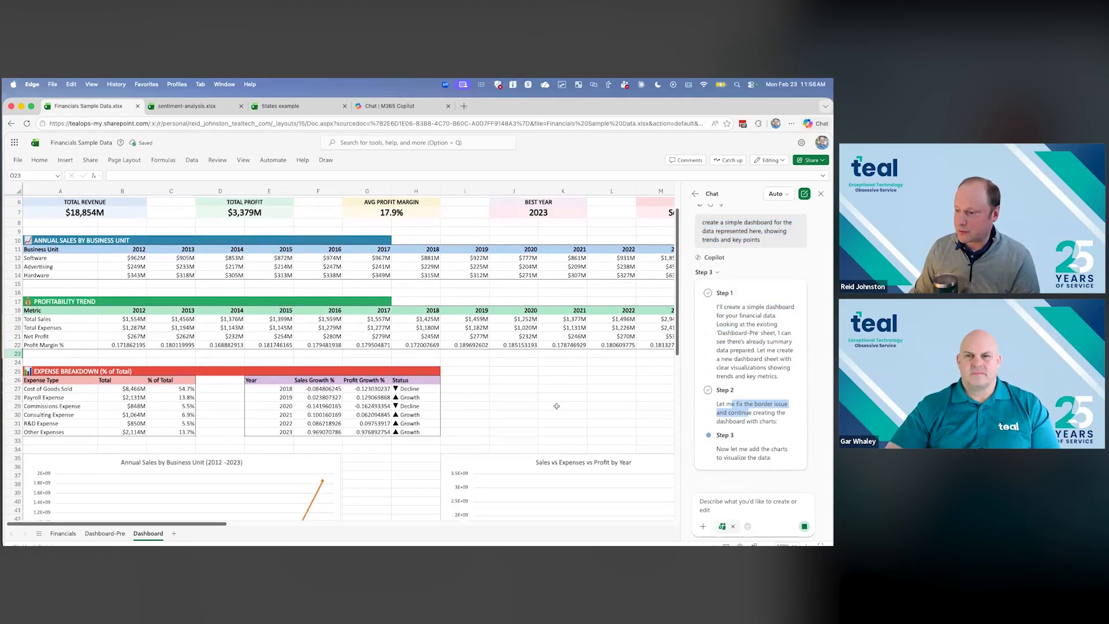
scroll(558, 400, down, 1)
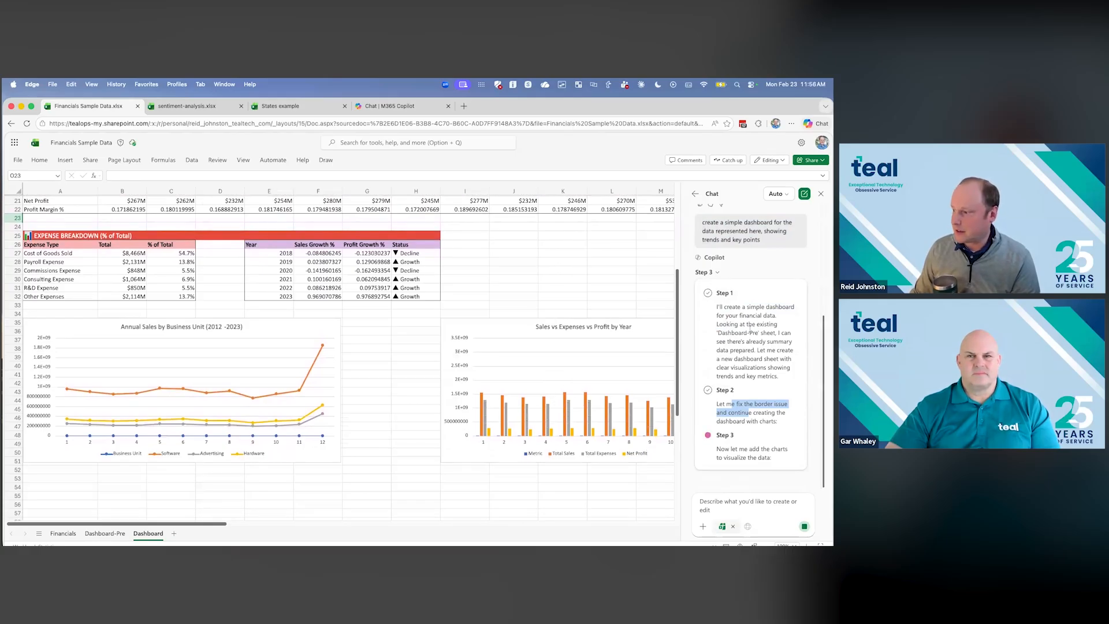
scroll(467, 362, down, 3)
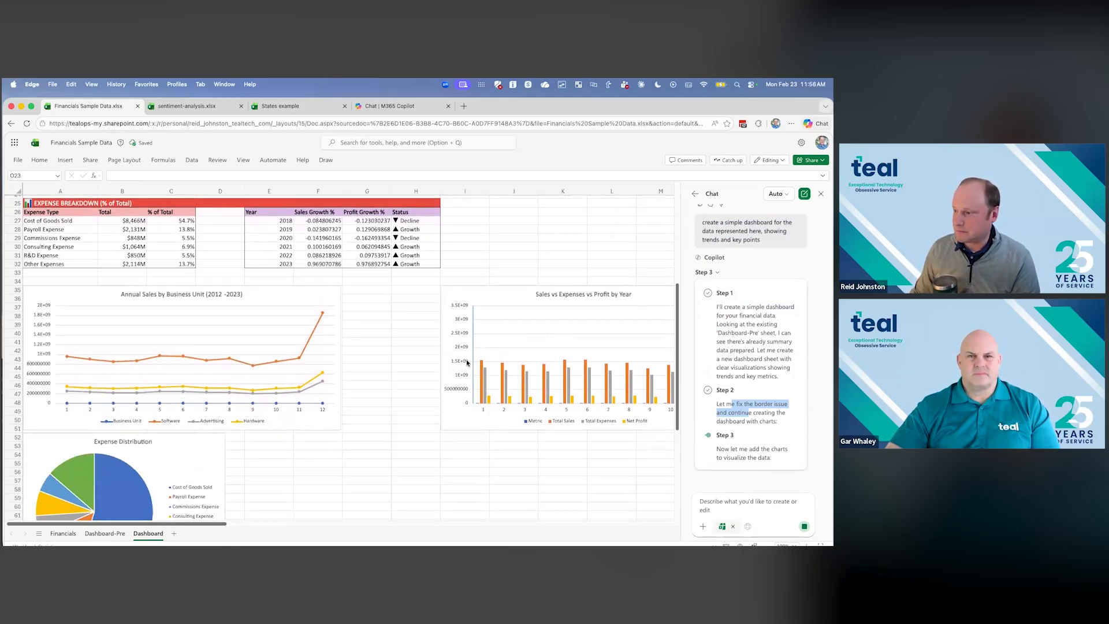
scroll(467, 362, down, 3)
scroll(433, 362, down, 1)
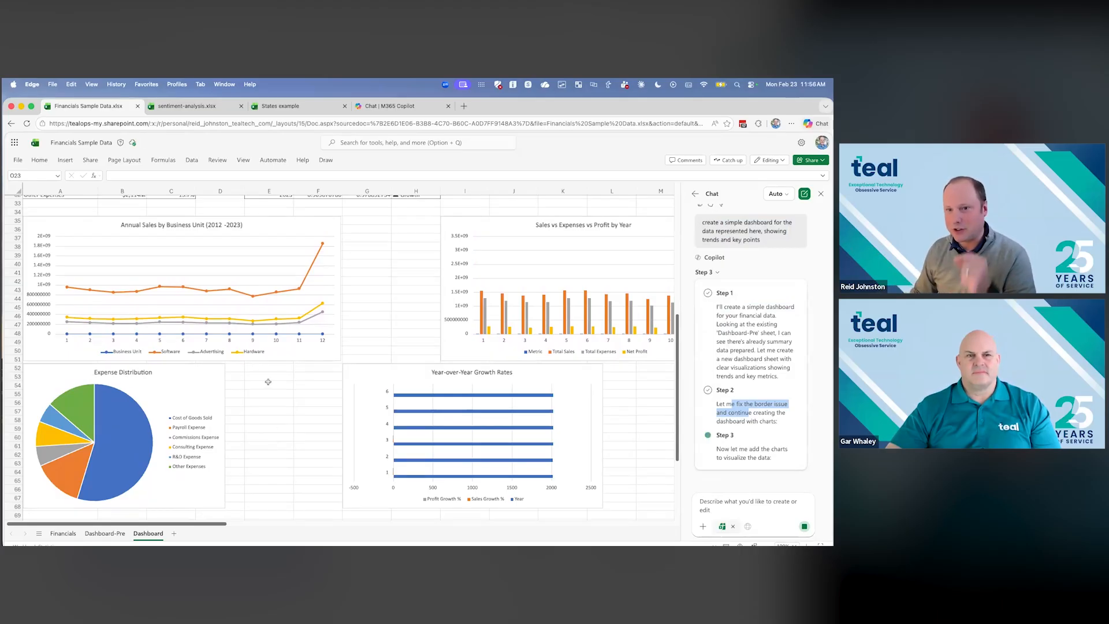
- Review the tables at the start of the Dashboard sheet and highlight the key performance indicators from Total Revenue to Best Year
scroll(277, 384, up, 5)
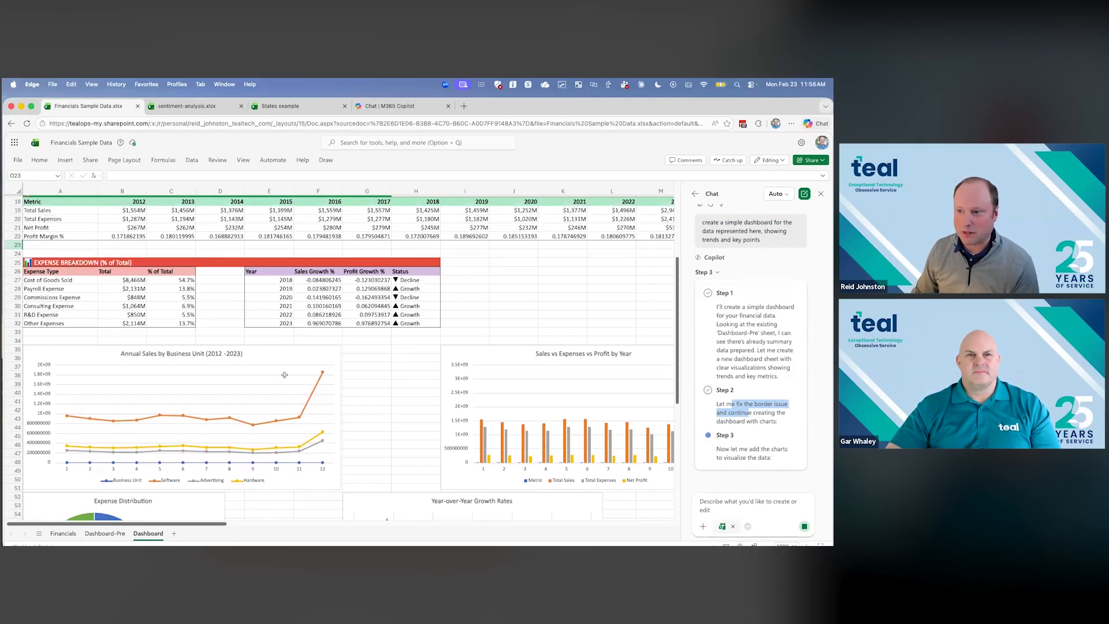
scroll(284, 375, up, 6)
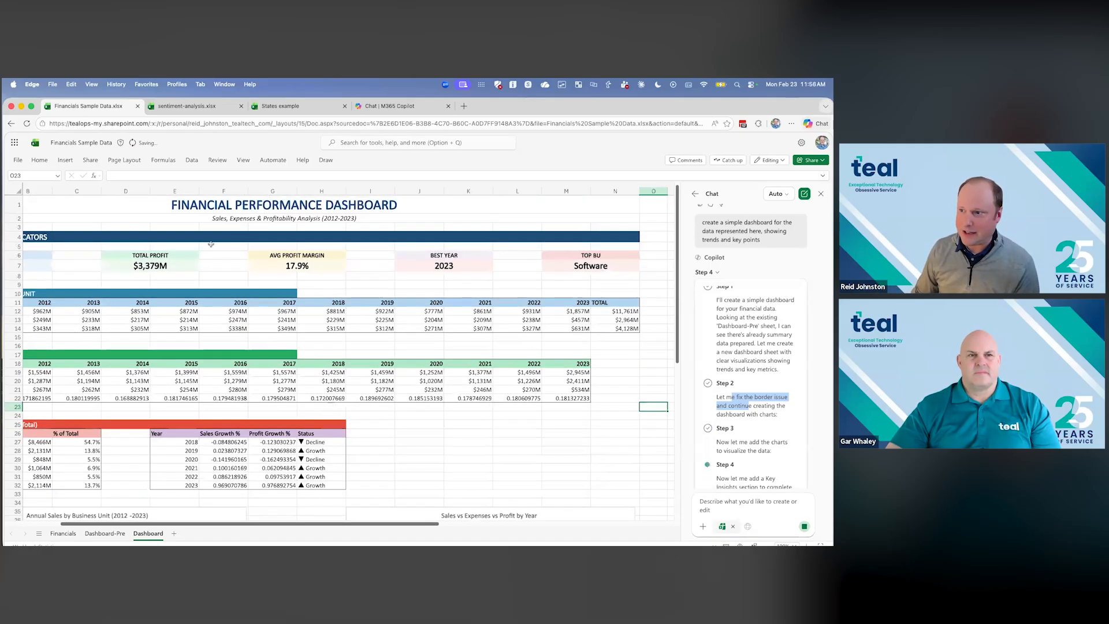
drag(135, 524, 93, 523)
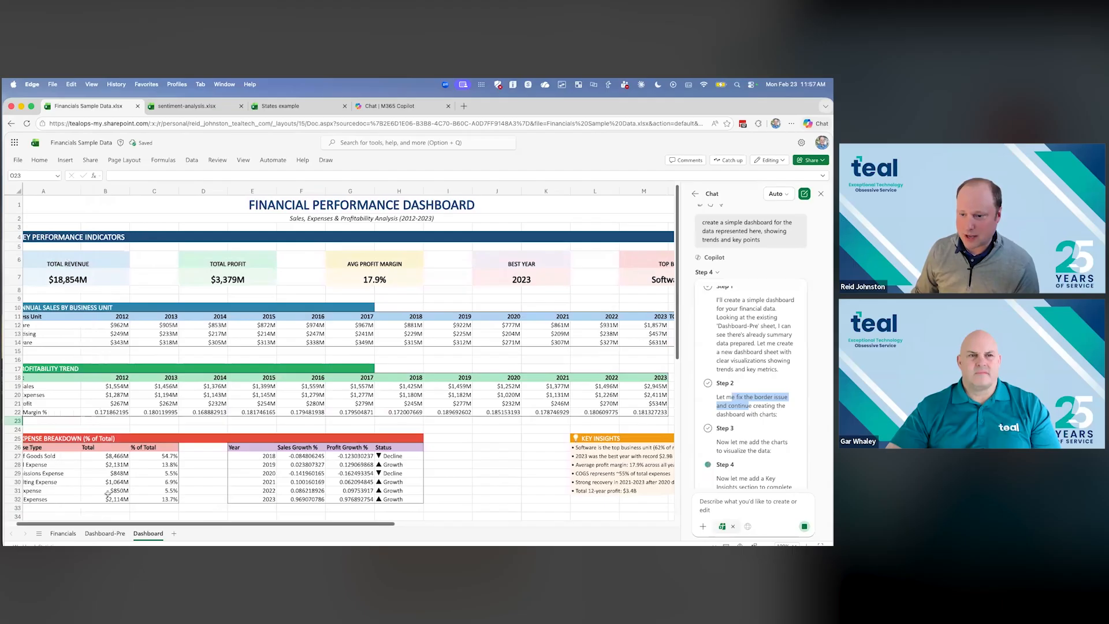
drag(98, 261, 508, 300)
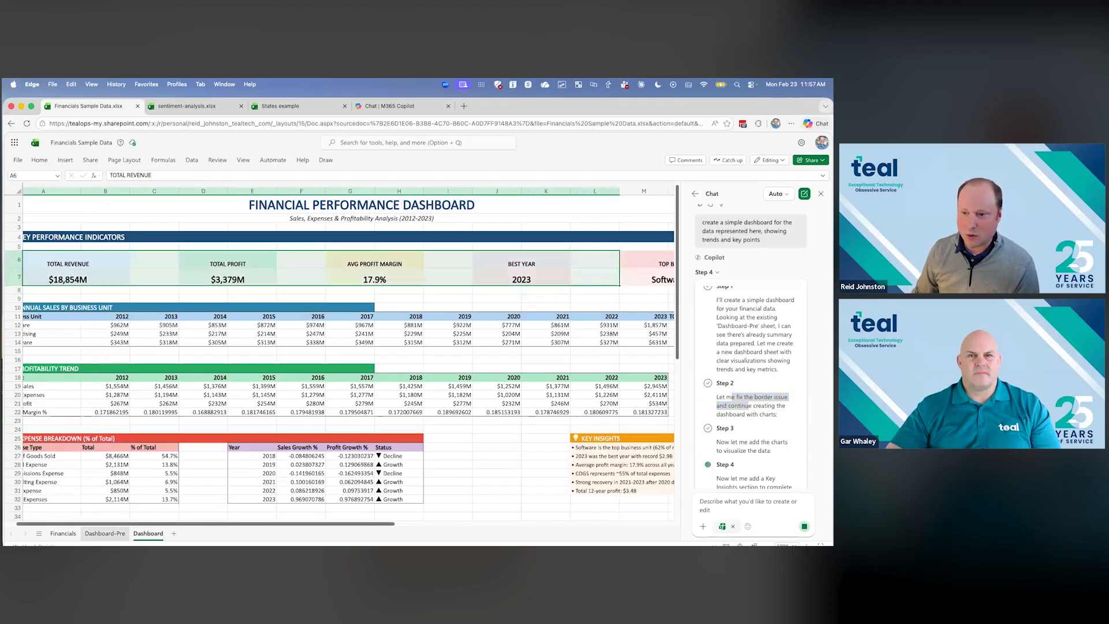
- Compare the Dashboard-Pre sheet with the new Dashboard sheet, examining the latter down to its Profit Margin Trend table and chart
click(104, 533)
scroll(106, 344, down, 5)
drag(43, 374, 240, 373)
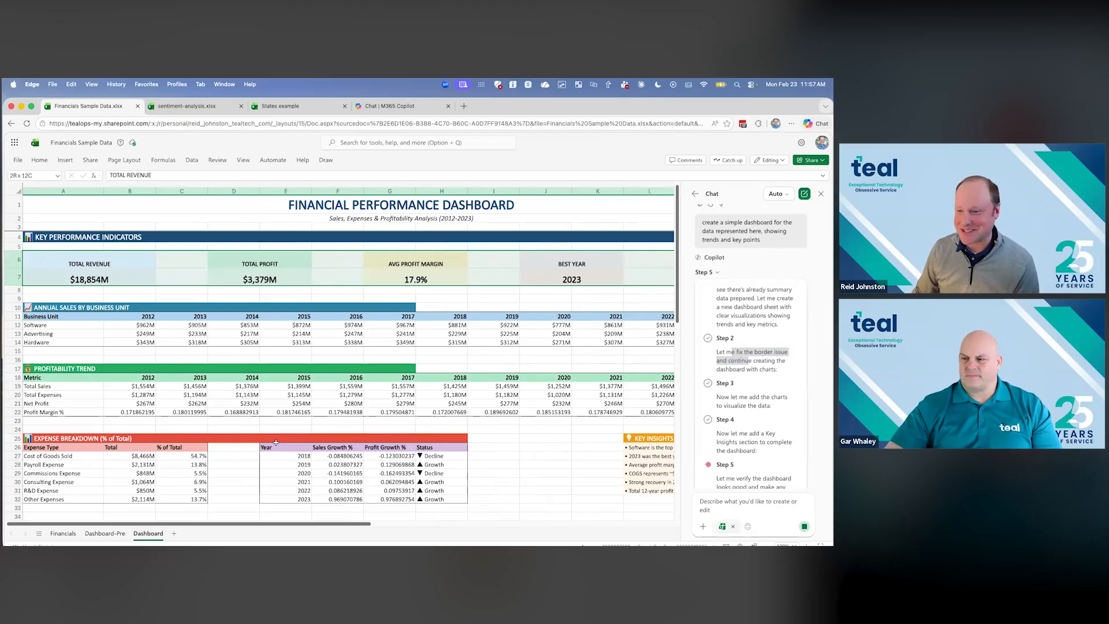
scroll(229, 390, down, 7)
scroll(229, 390, down, 12)
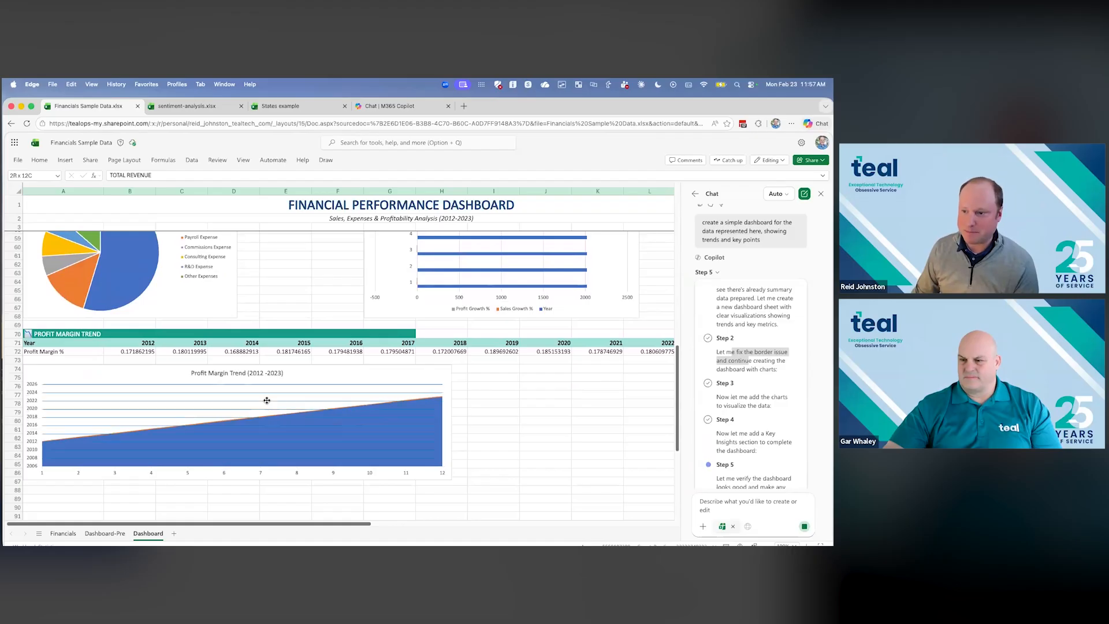
scroll(199, 367, up, 3)
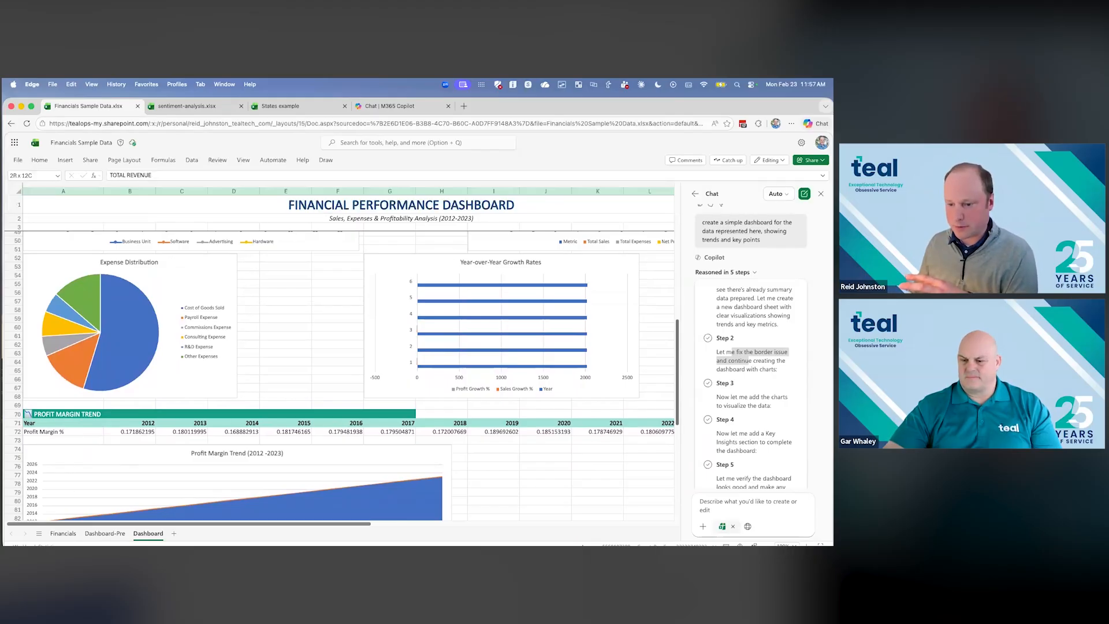
- Check the Financials source data and Copilot's summary of visualizations and key insights against the Dashboard sheet
click(63, 533)
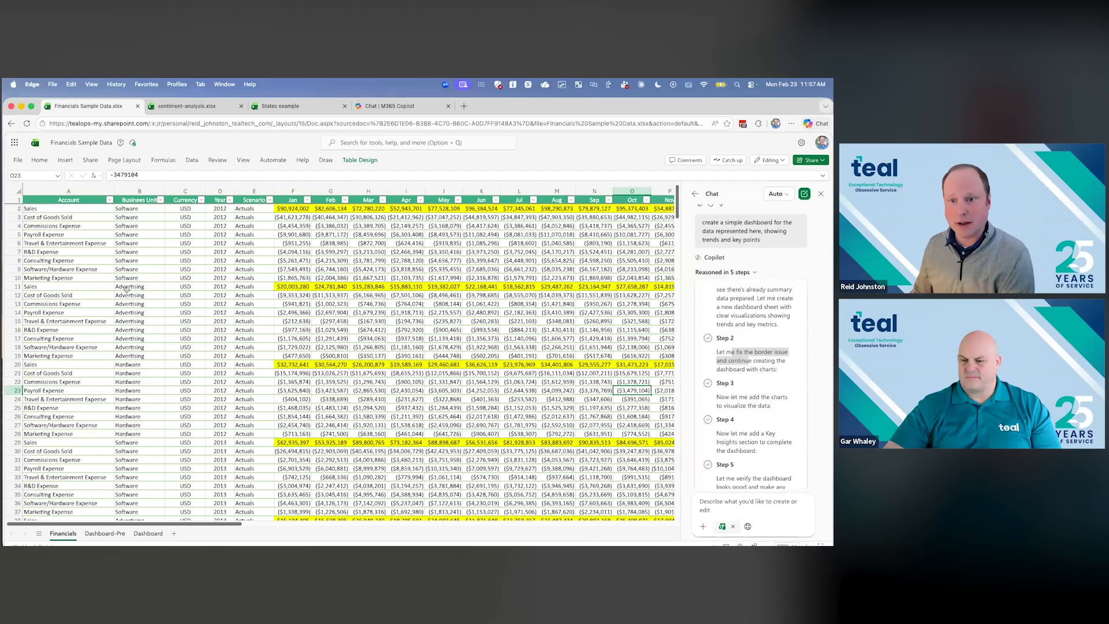
scroll(768, 407, down, 3)
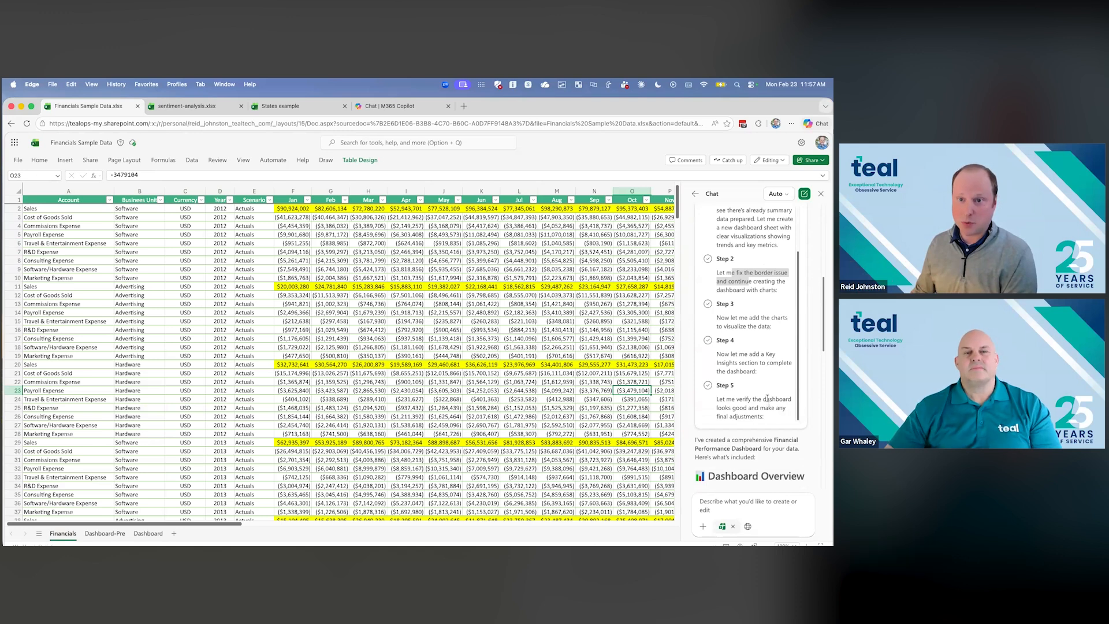
scroll(744, 463, down, 1)
scroll(744, 464, down, 10)
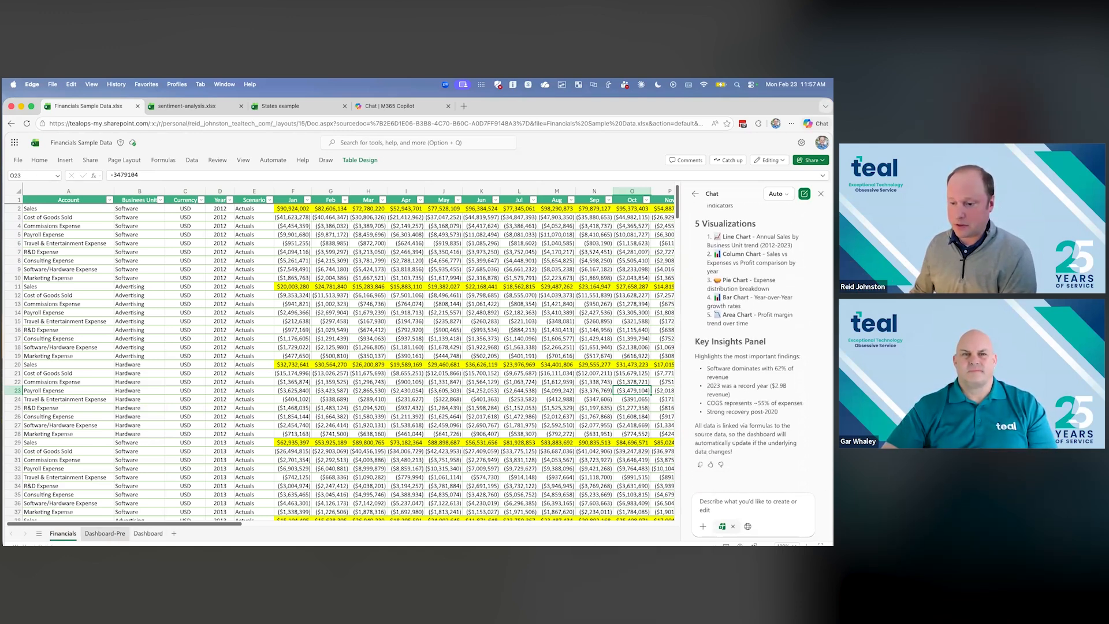
click(148, 533)
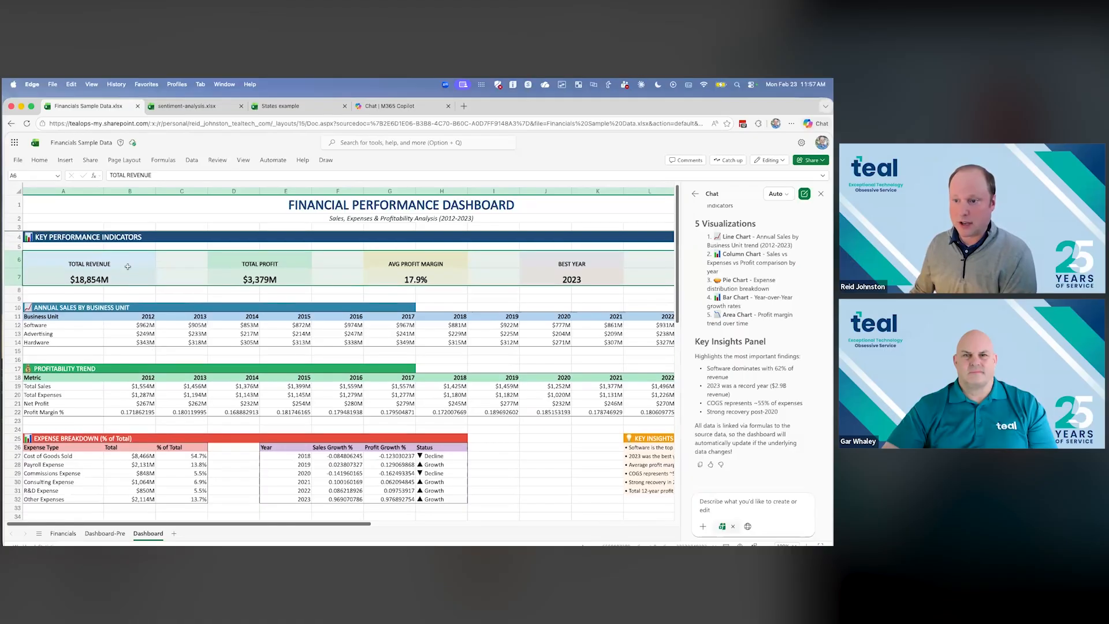
click(157, 294)
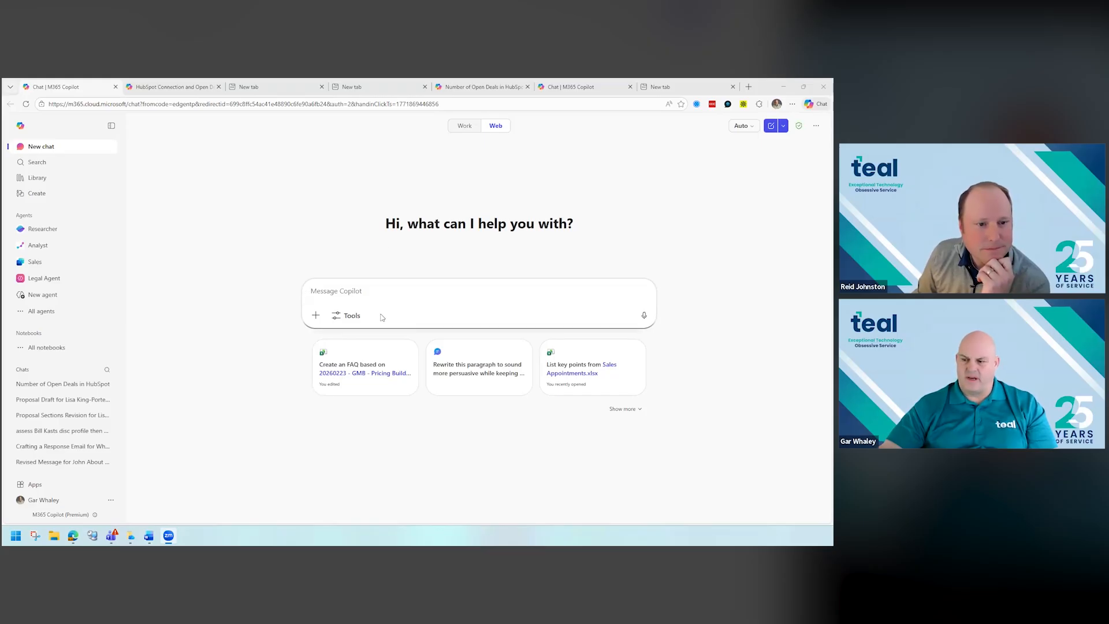
- Open the Researcher agent in Microsoft 365 Copilot and review its available sources, including HubSpot, Power BI, Canva and Notion
click(47, 233)
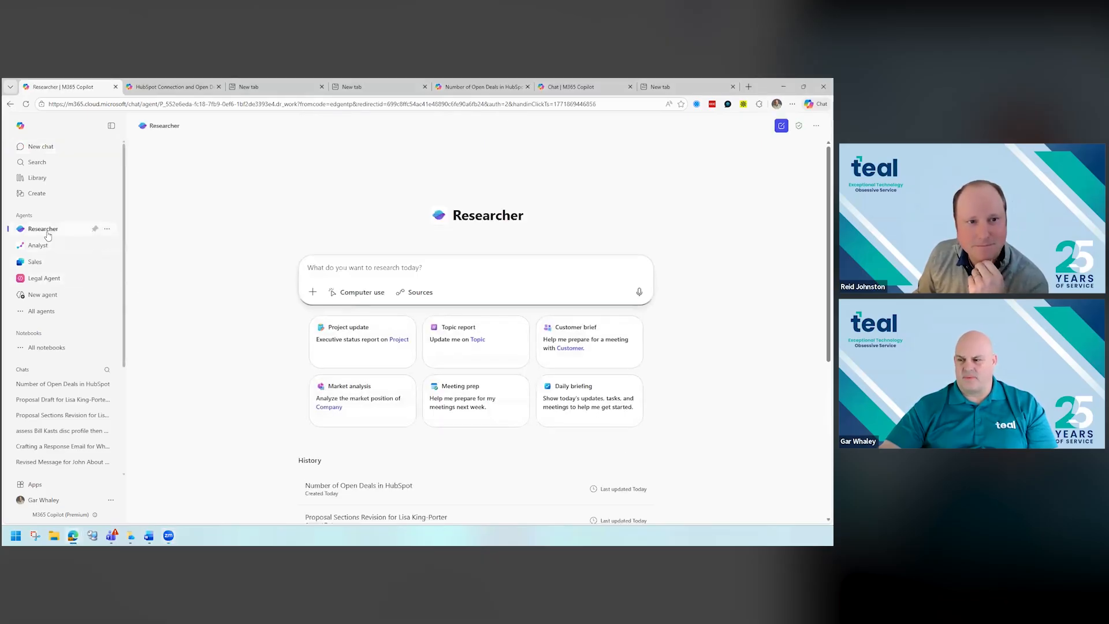
click(420, 293)
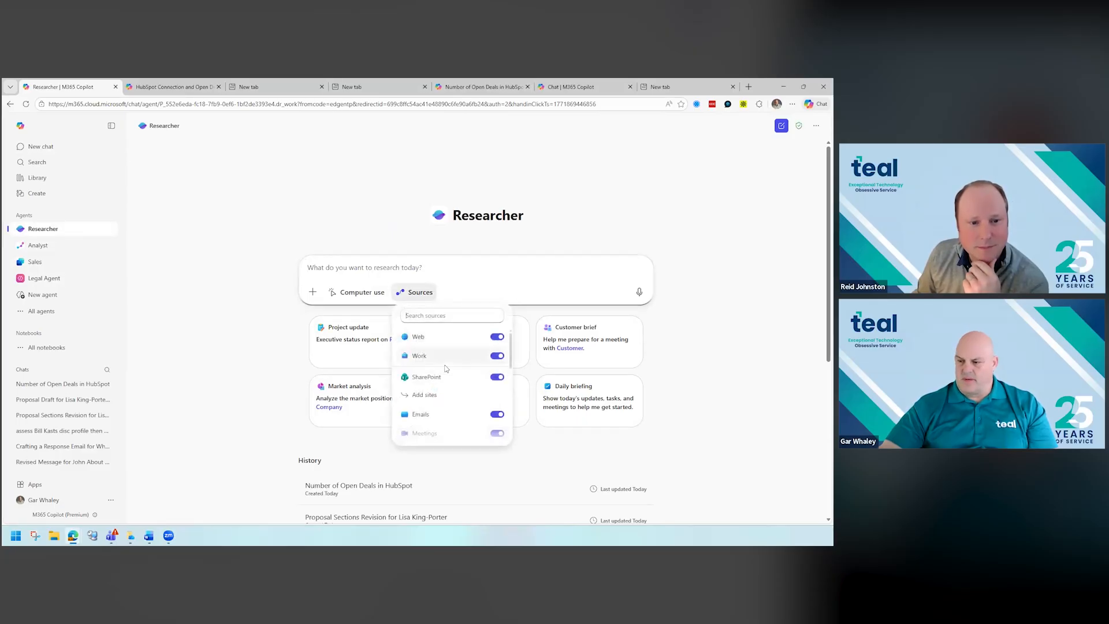
scroll(446, 369, down, 2)
scroll(445, 370, down, 2)
scroll(445, 370, up, 5)
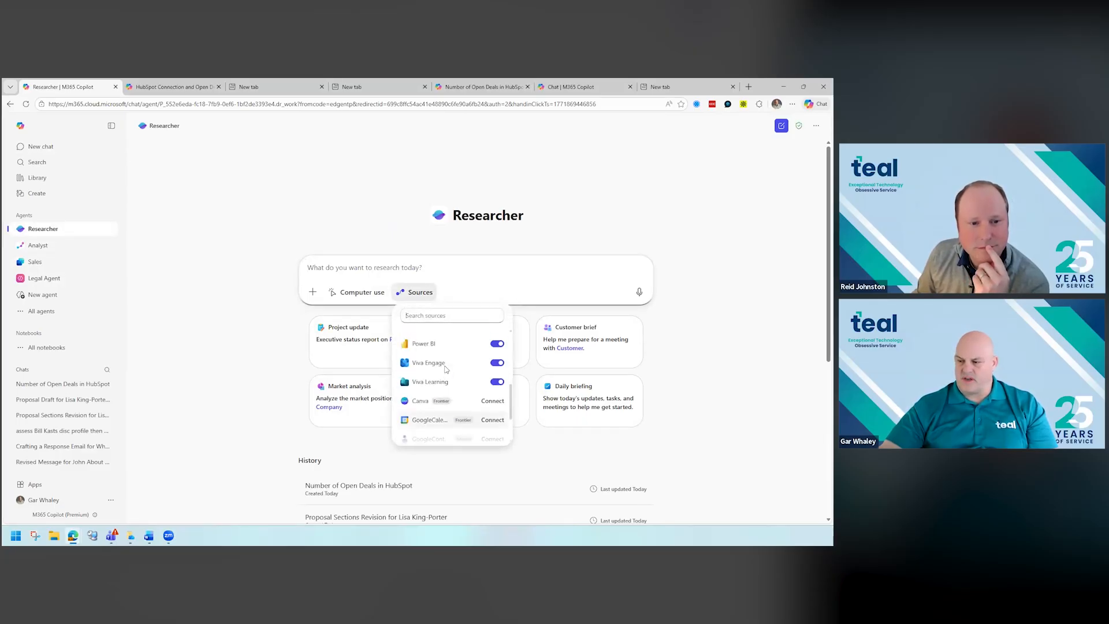
scroll(445, 370, down, 3)
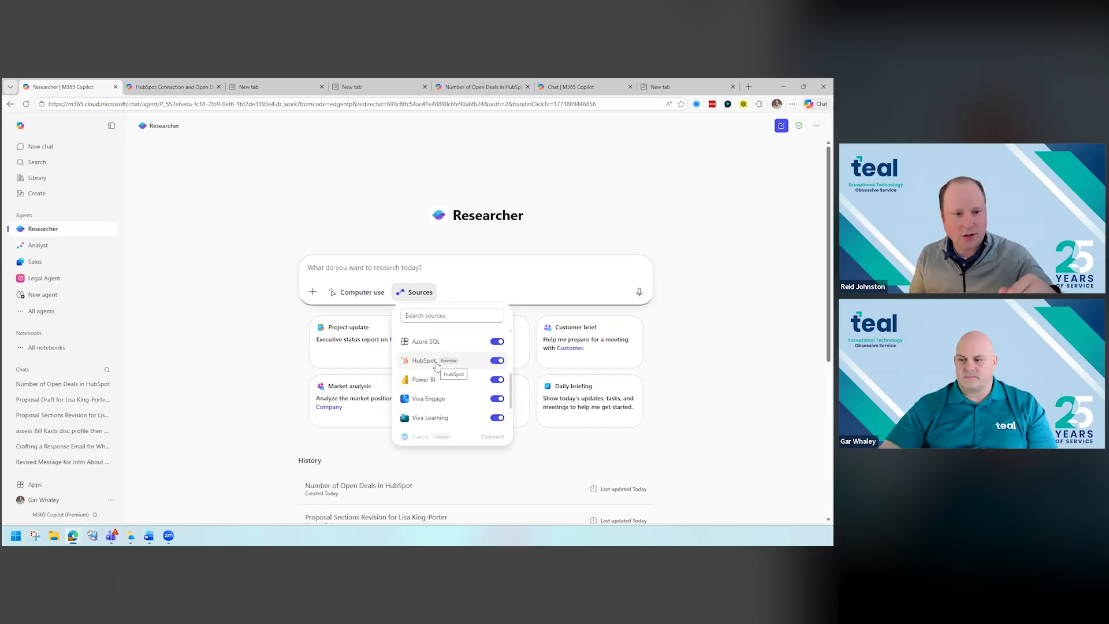
scroll(438, 366, down, 3)
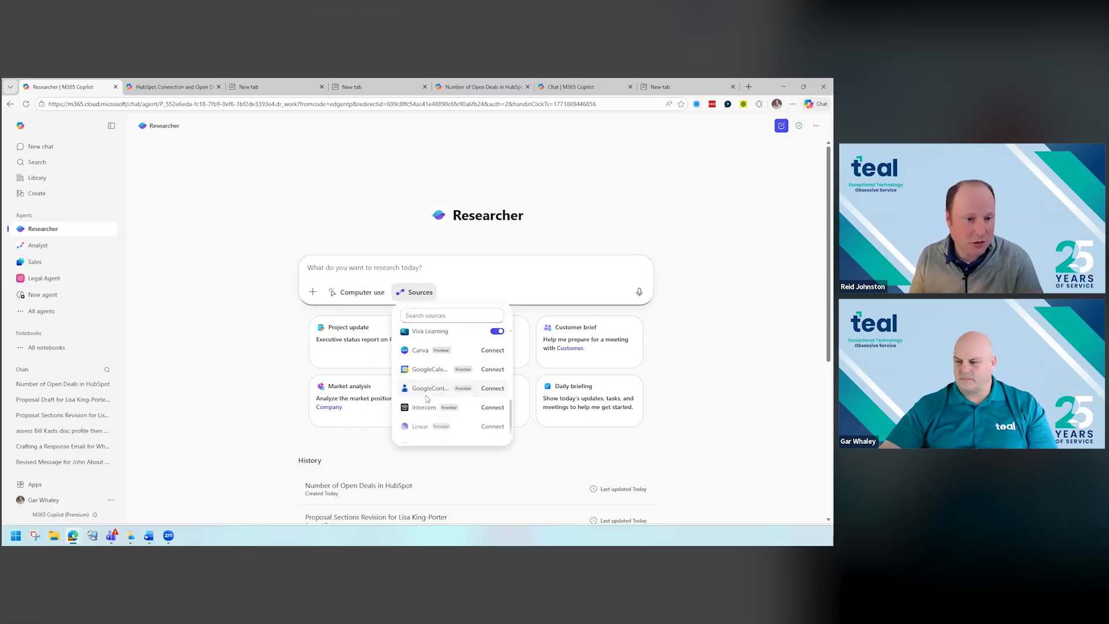
scroll(428, 398, down, 1)
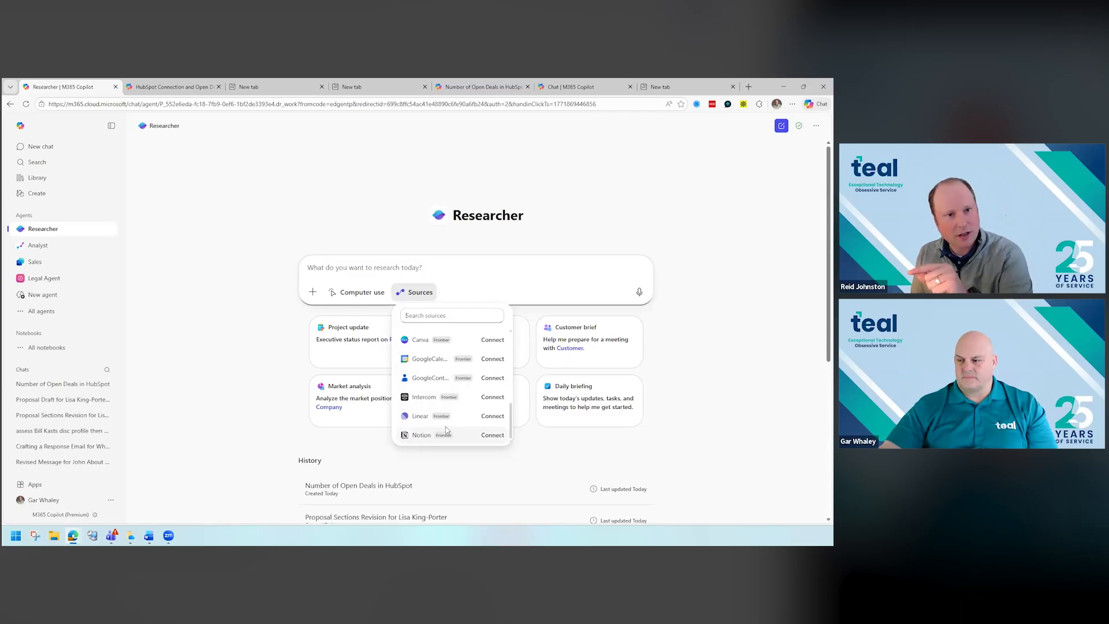
scroll(445, 429, up, 5)
scroll(446, 430, down, 2)
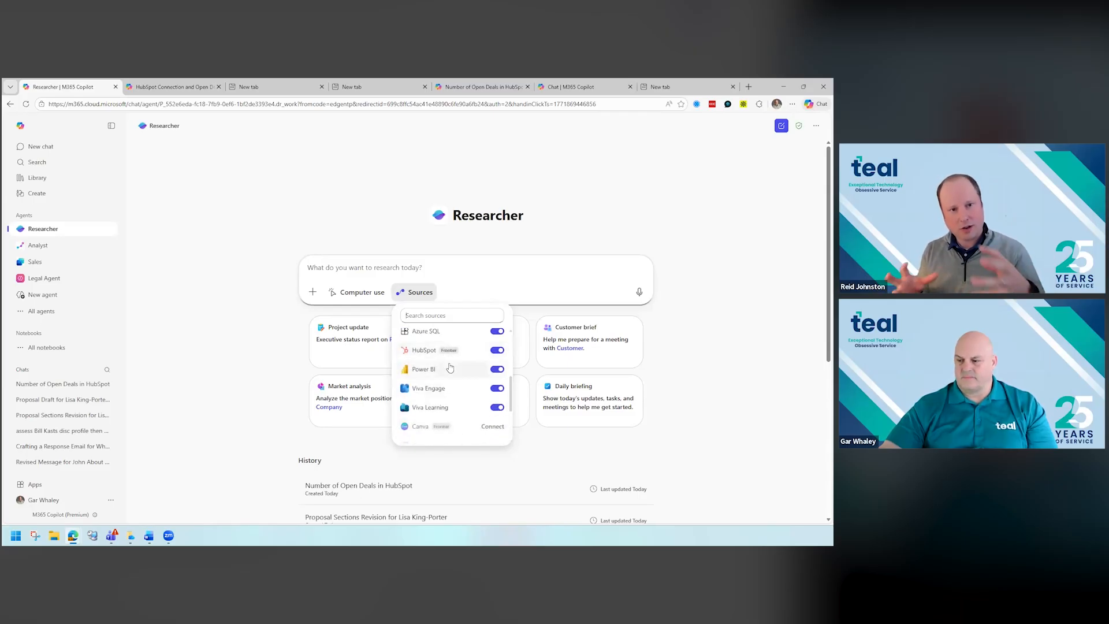
- Close the source list and ask Researcher how many deals are open in HubSpot
click(248, 223)
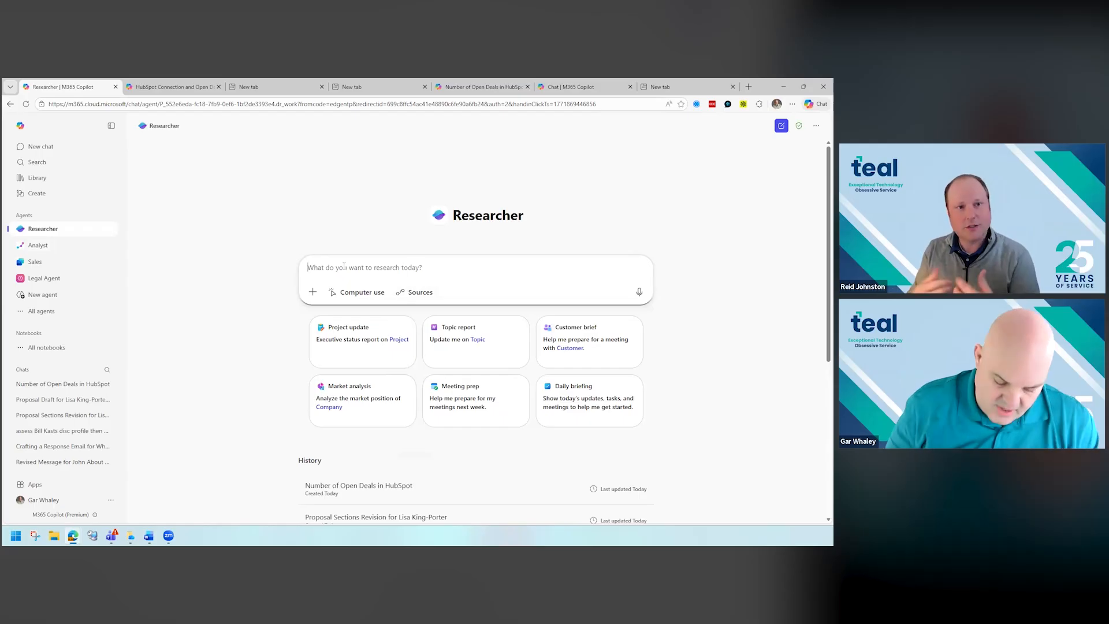
text(how many dals are open in hubspot)
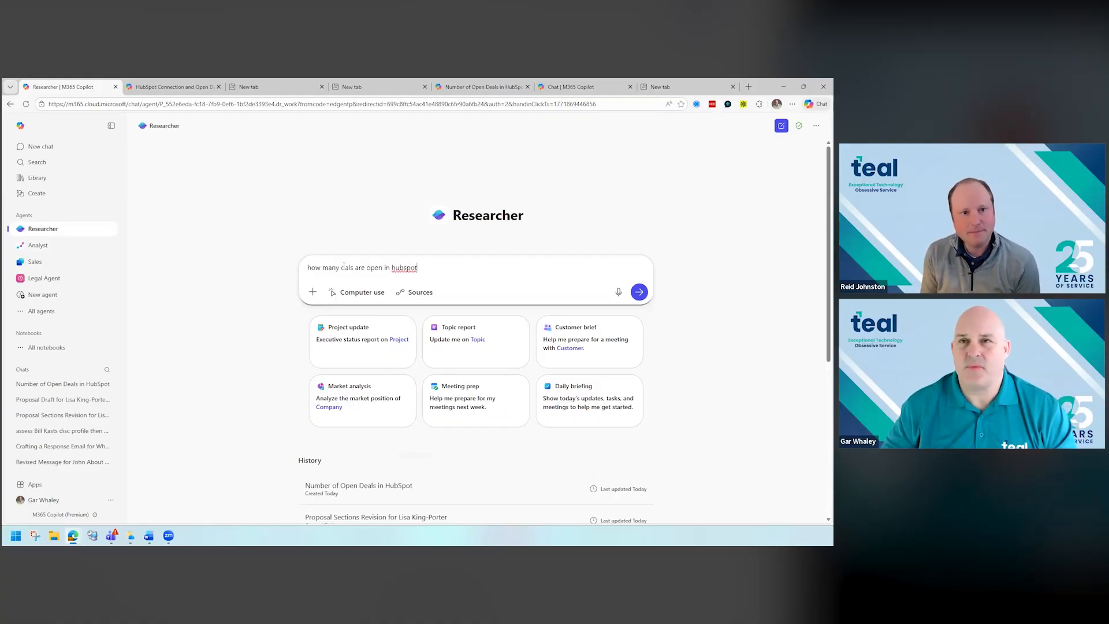
key(Return)
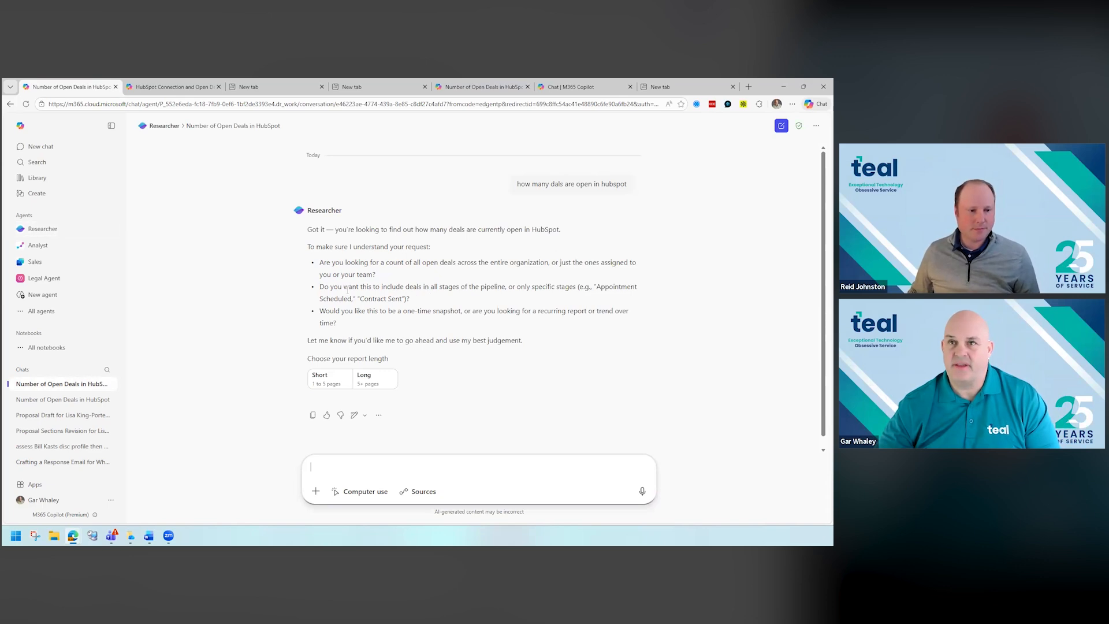
- Choose the short report length and tell Researcher to use its best judgement for the open deals question
click(327, 381)
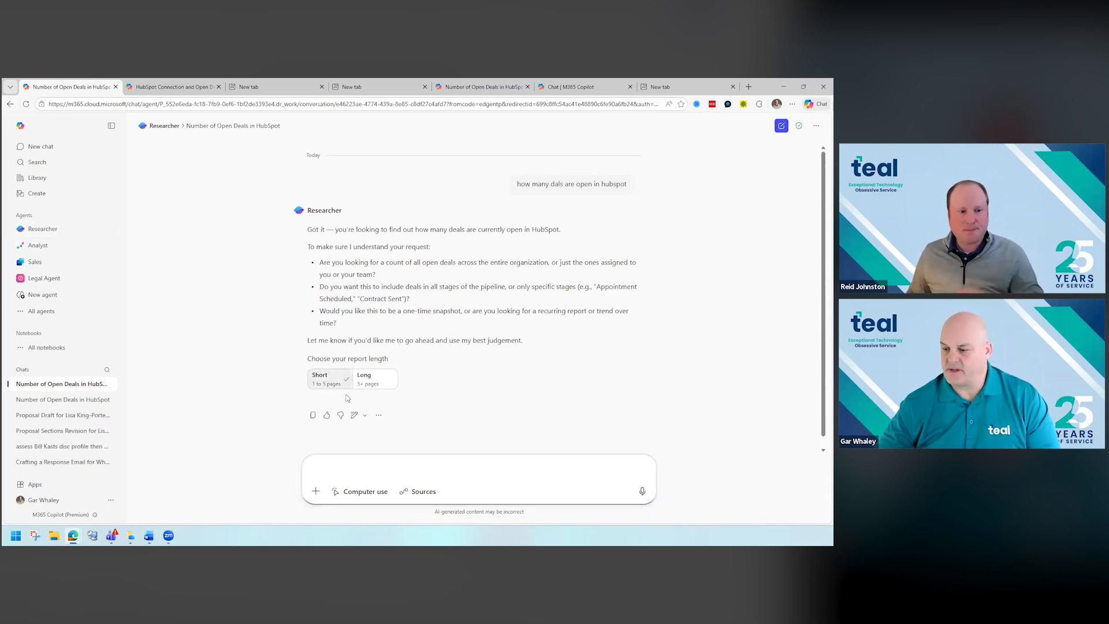
click(329, 464)
text(use best juydgement)
key(Return)
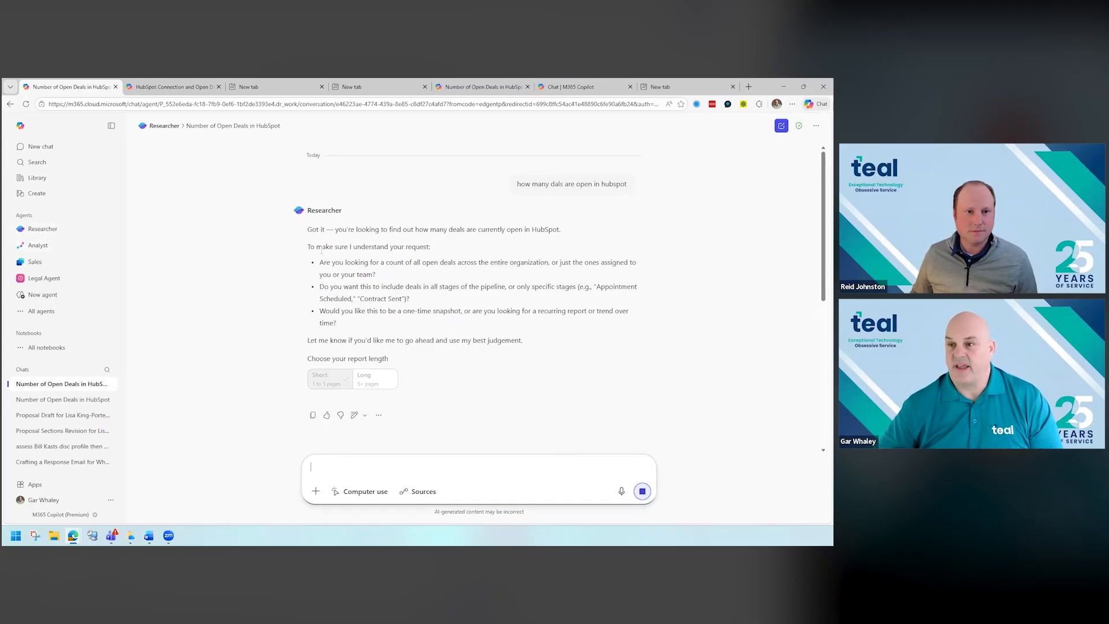
- Switch to the HubSpot Connection and Open Deals conversation, dismiss the Researcher notification and read the reasoning steps for the Teal pipeline
click(160, 87)
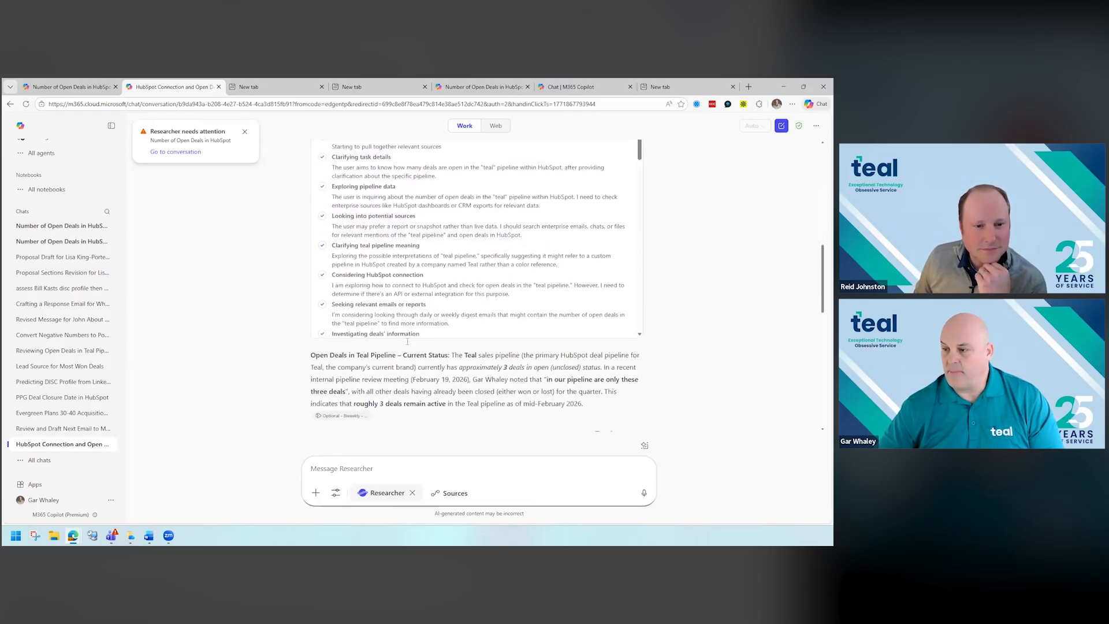
click(246, 135)
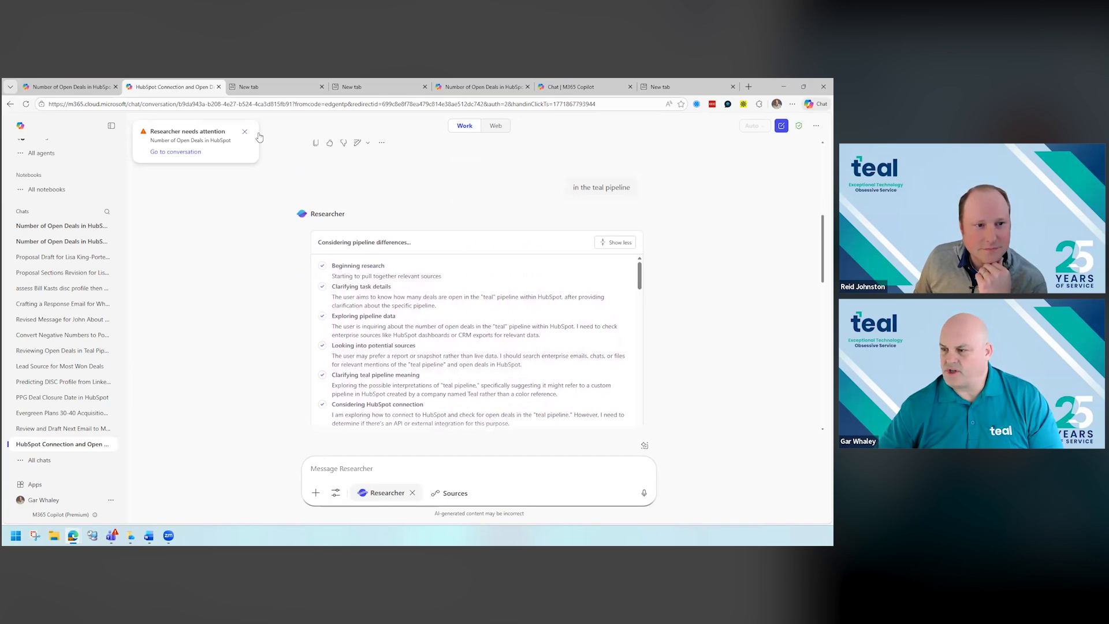
mouse_move(581, 197)
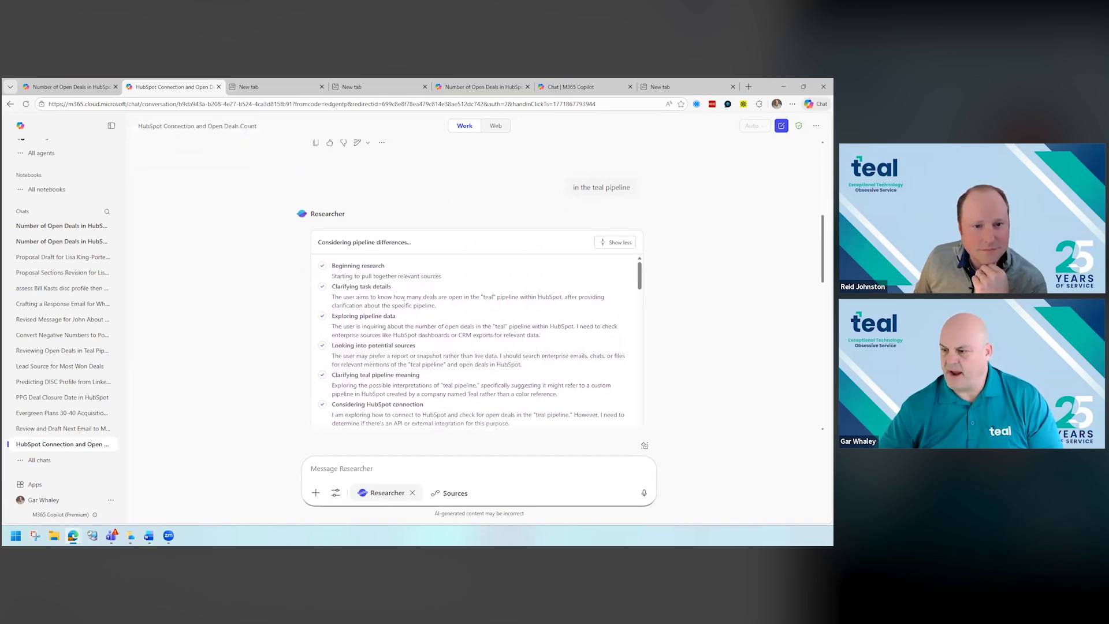
scroll(386, 304, down, 2)
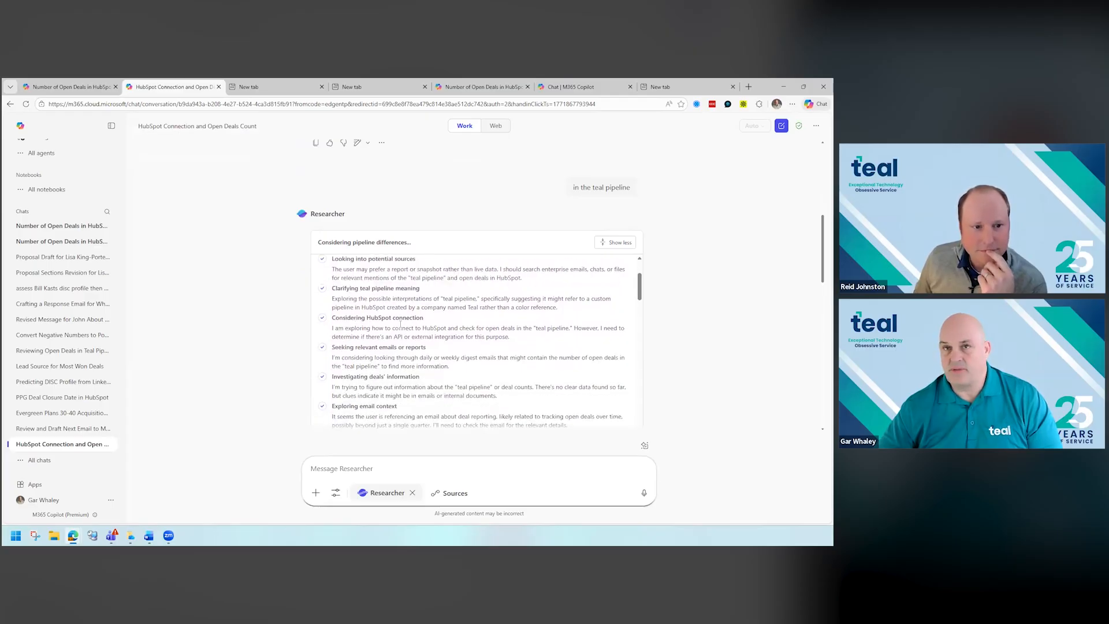
click(624, 245)
click(624, 246)
scroll(449, 318, down, 4)
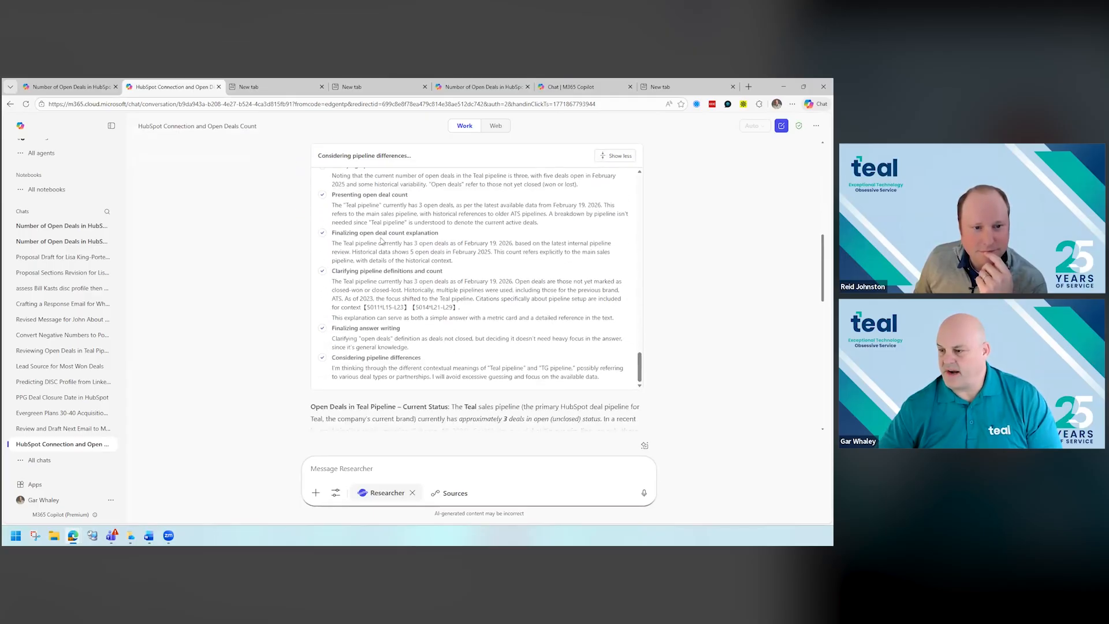
- Read Researcher's Teal pipeline answer from current status to summary and go back to its clarifying questions
scroll(395, 281, down, 3)
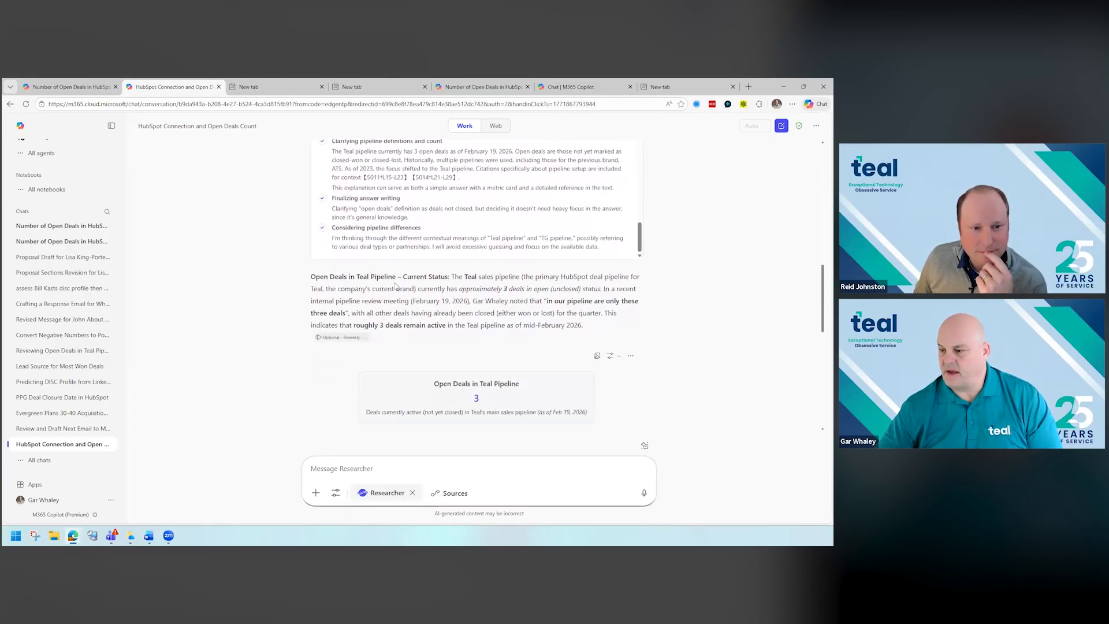
scroll(396, 285, down, 2)
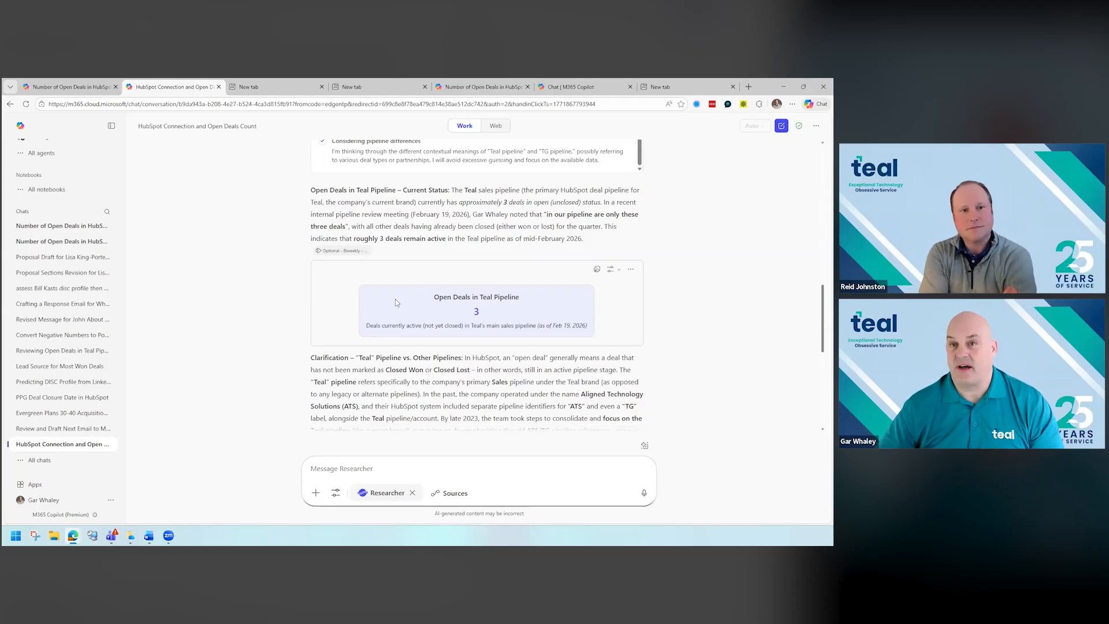
scroll(412, 324, down, 2)
scroll(412, 325, down, 5)
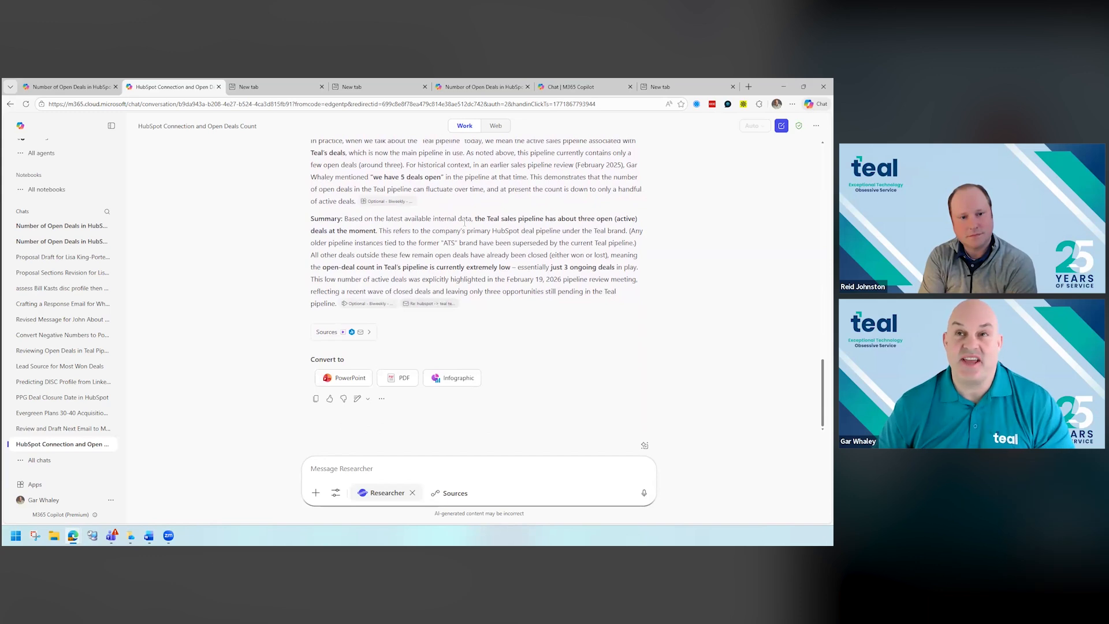
scroll(464, 223, up, 3)
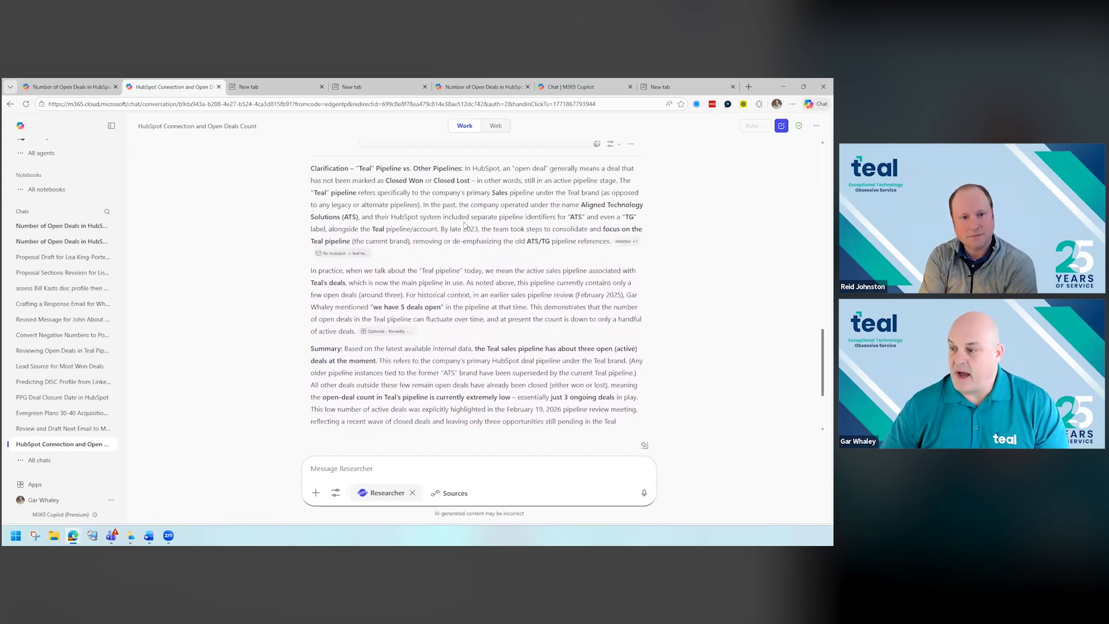
scroll(465, 224, up, 10)
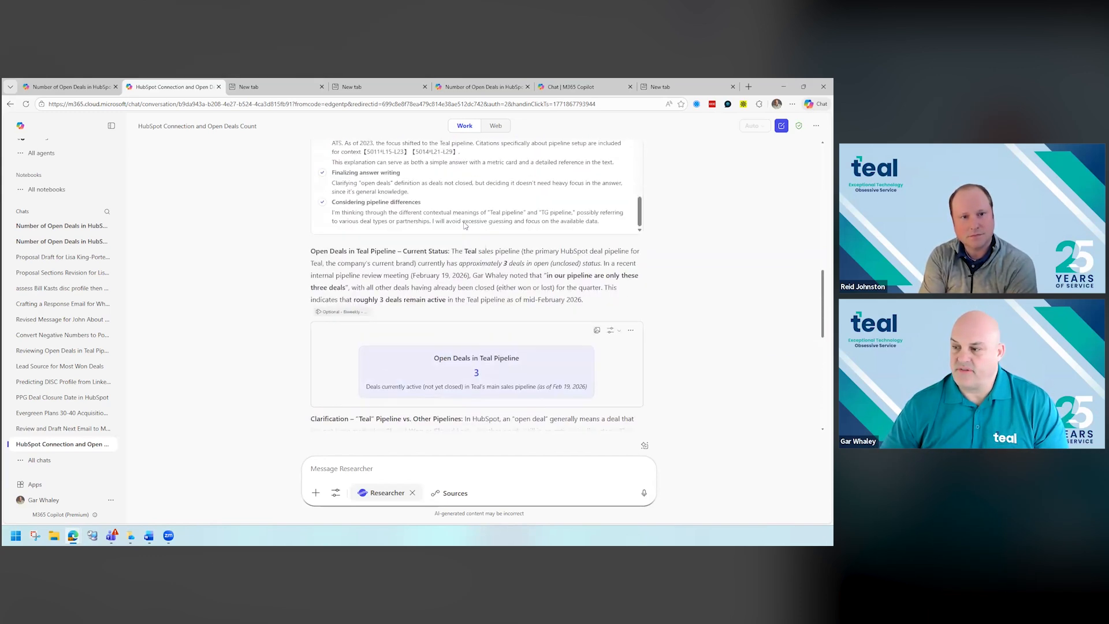
scroll(464, 223, up, 8)
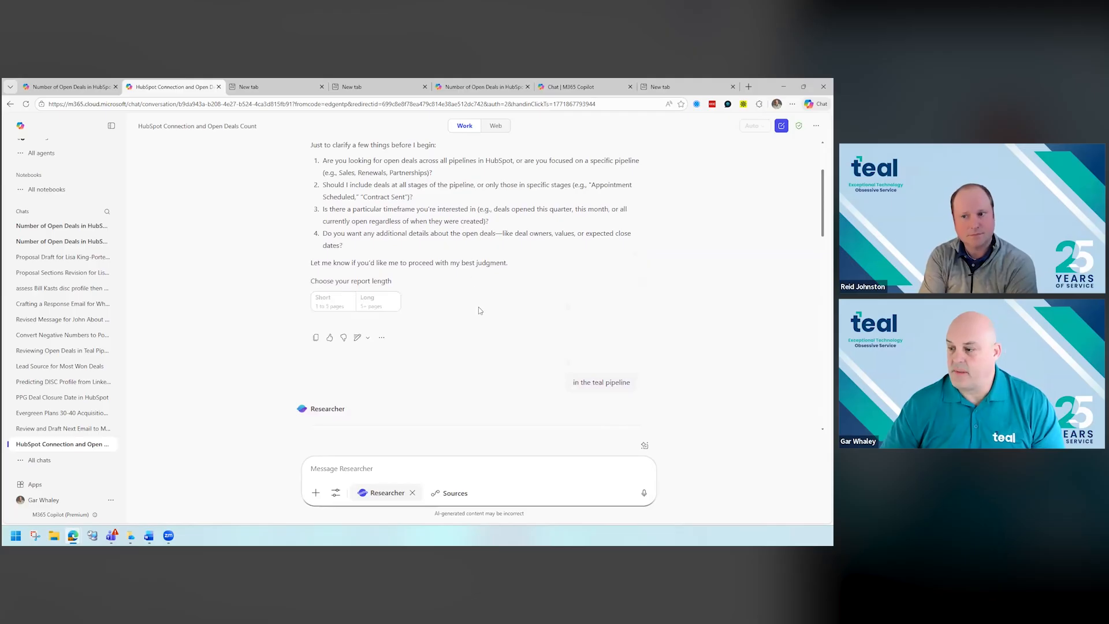
- Review the sources that can be connected to Researcher in this conversation, through to the end of the list
click(458, 495)
scroll(476, 422, down, 3)
scroll(491, 412, down, 3)
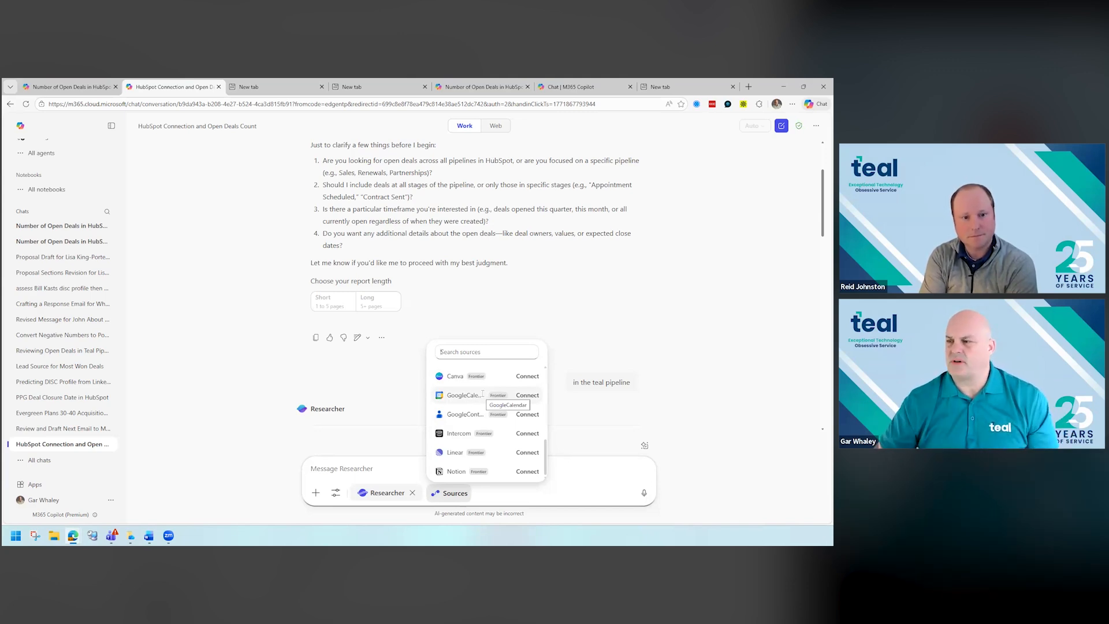
- Switch to the finished Number of Open Deals in HubSpot conversation and examine its organization-wide deals overview
click(497, 89)
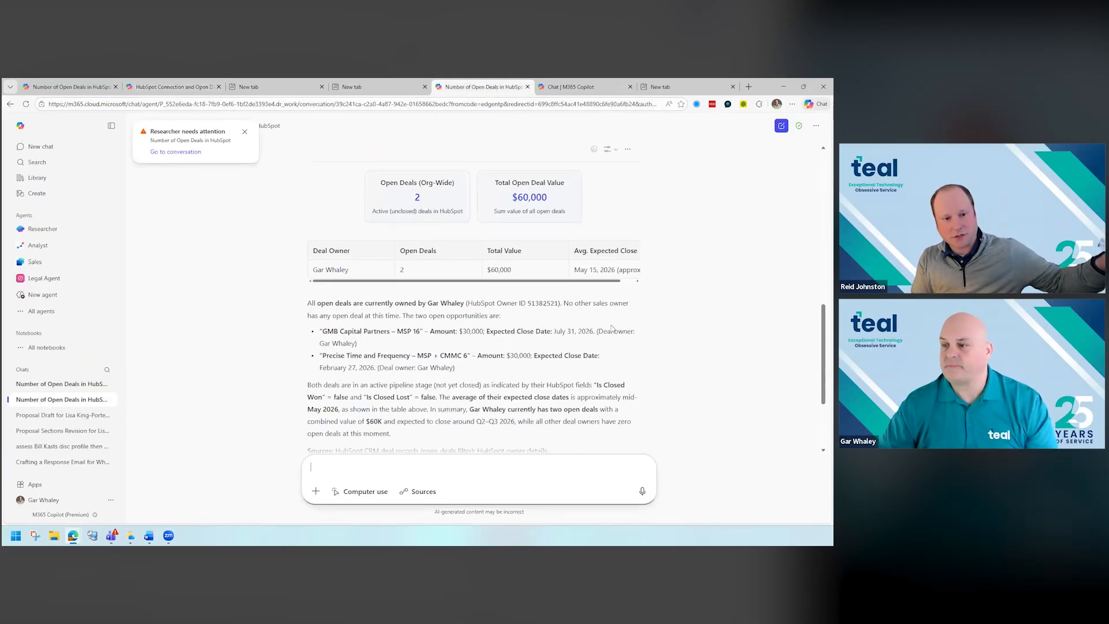
scroll(612, 328, up, 2)
scroll(612, 329, up, 8)
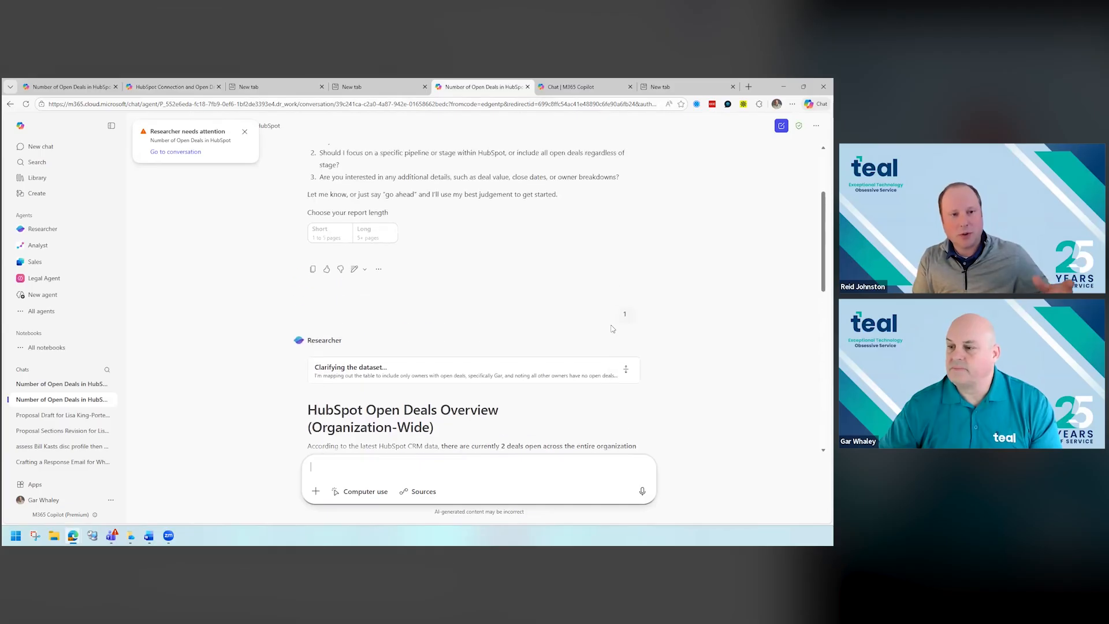